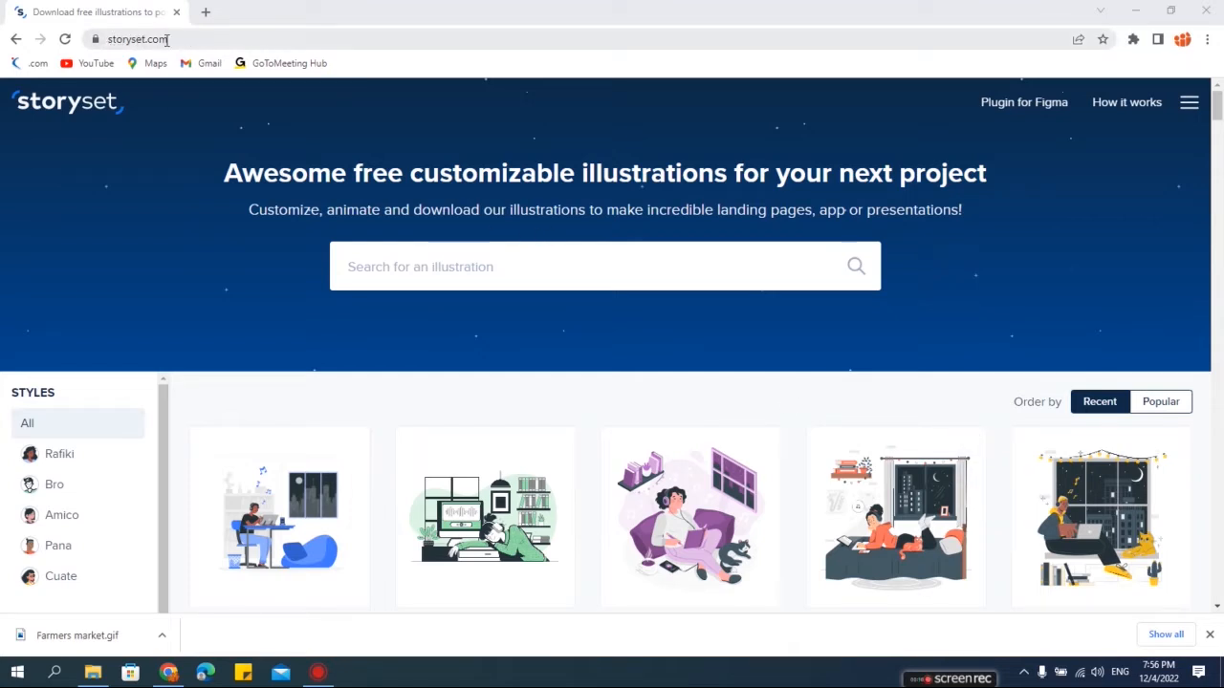
- Browse the illustration gallery on storyset.com
left_click(202, 38)
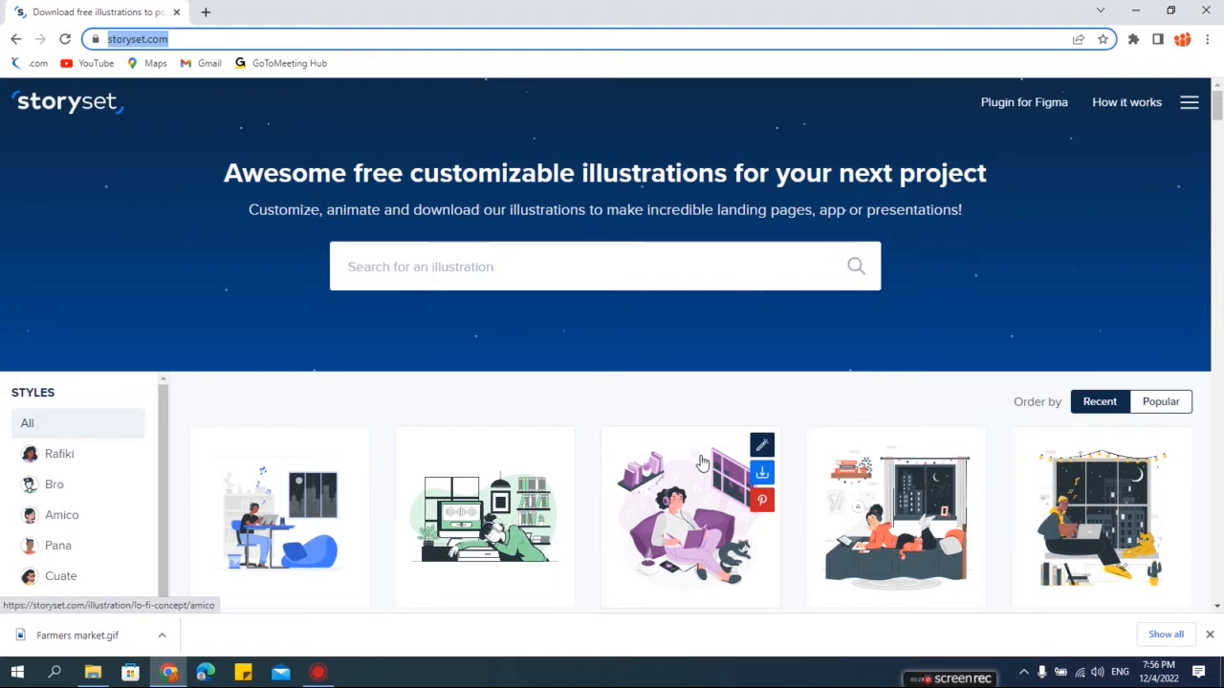
scroll(702, 463, "down", 2)
scroll(702, 463, "down", 1)
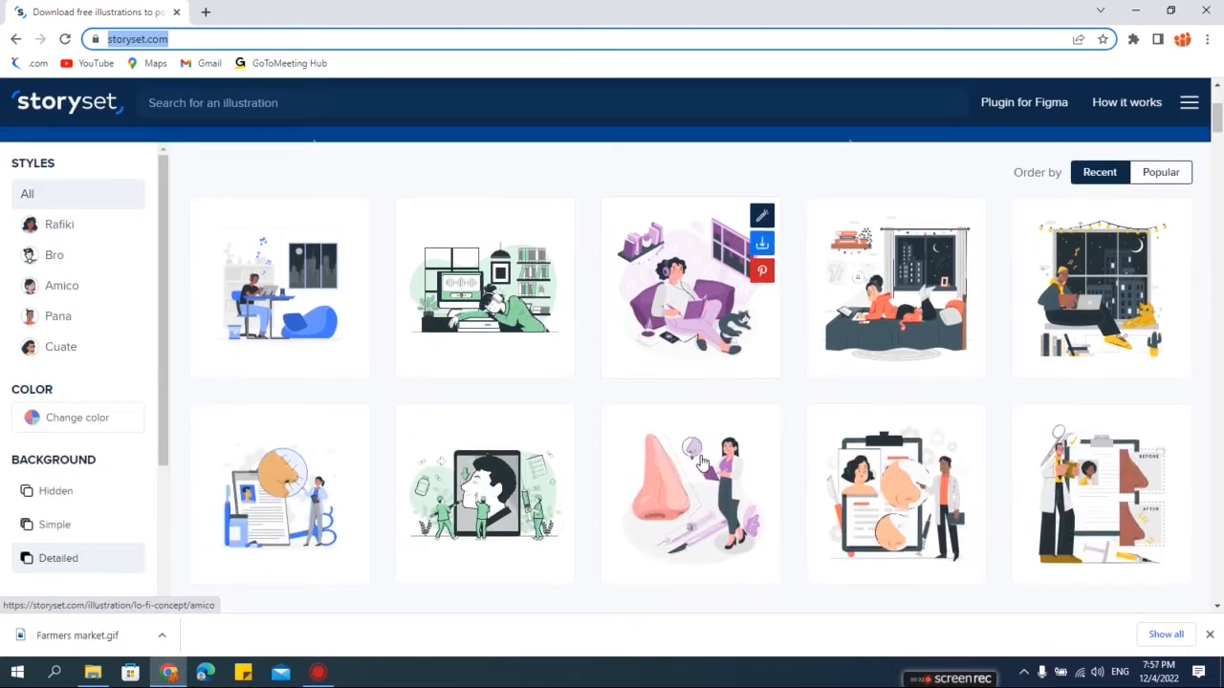
scroll(702, 462, "up", 3)
scroll(699, 462, "down", 2)
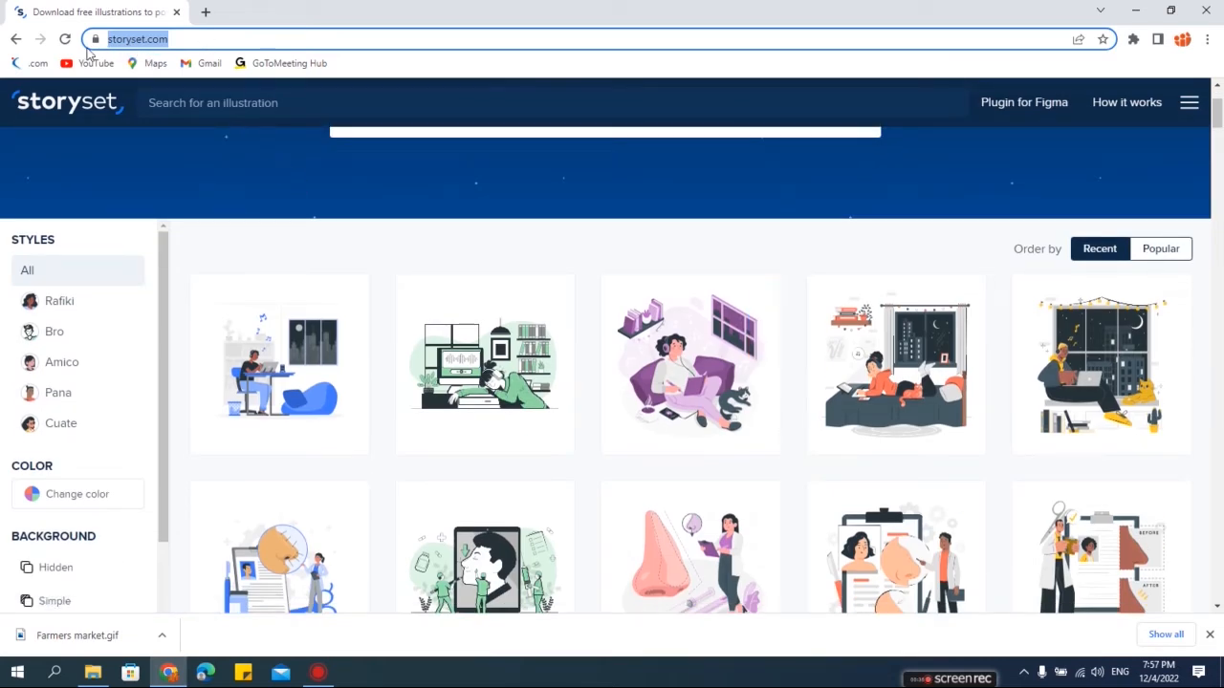
scroll(796, 391, "down", 1)
scroll(799, 398, "down", 8)
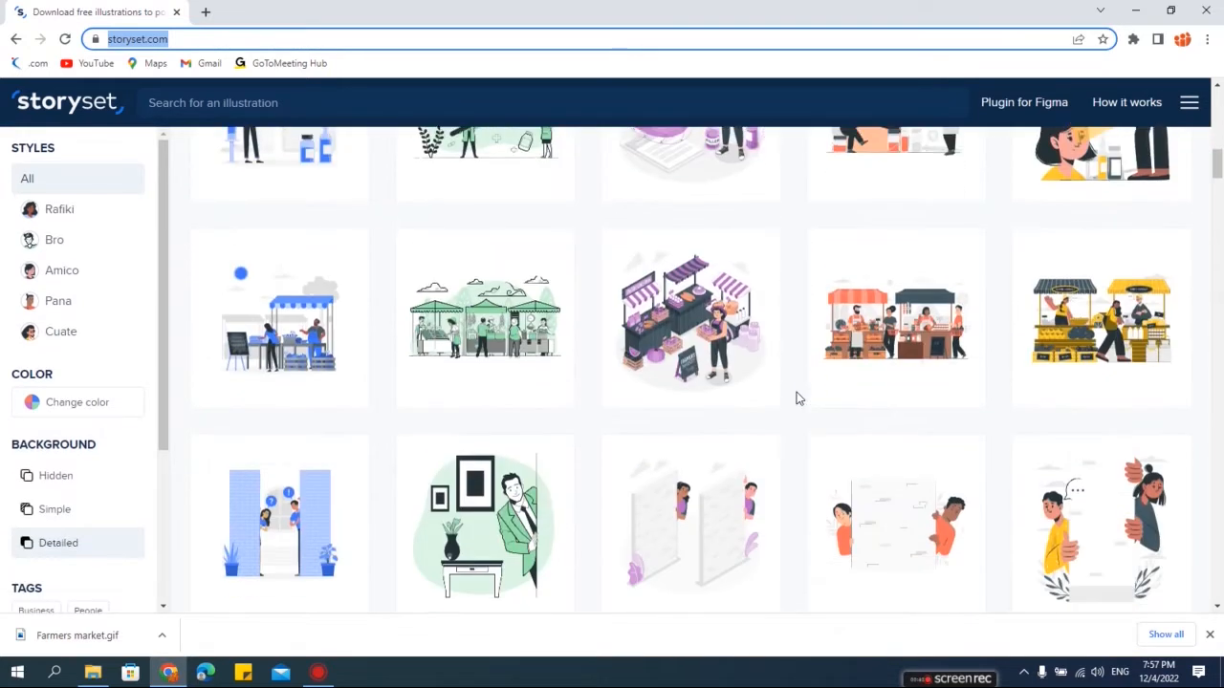
scroll(799, 398, "down", 6)
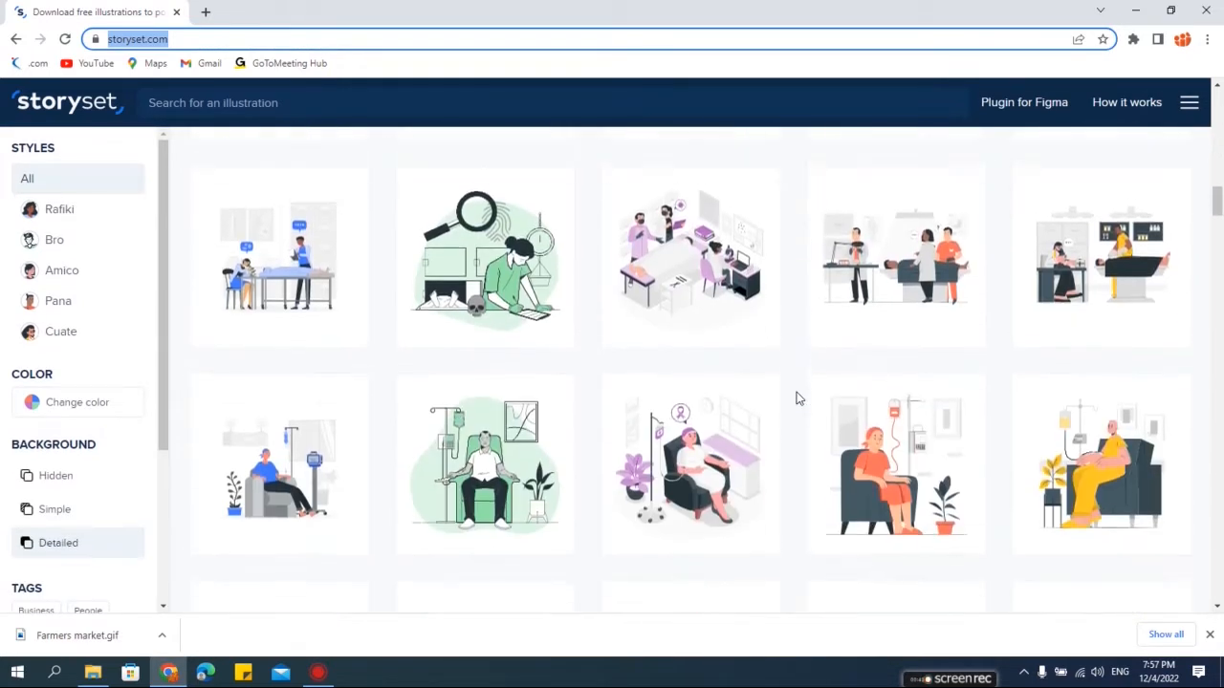
scroll(799, 398, "down", 5)
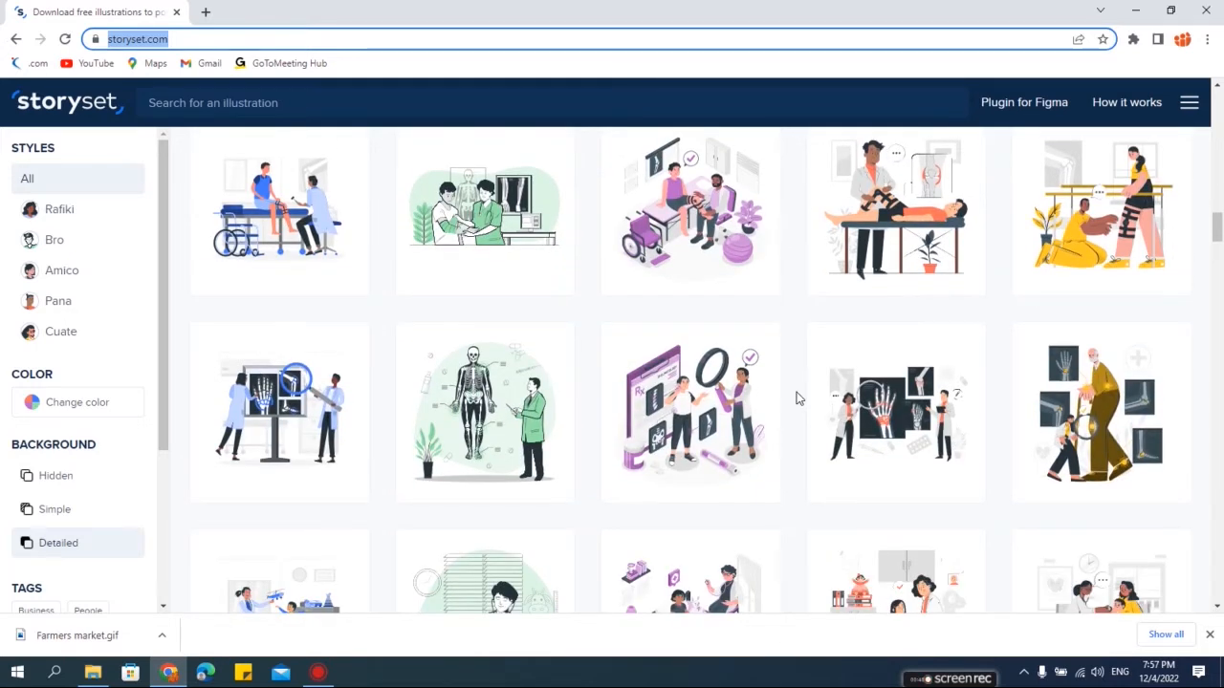
scroll(798, 397, "down", 10)
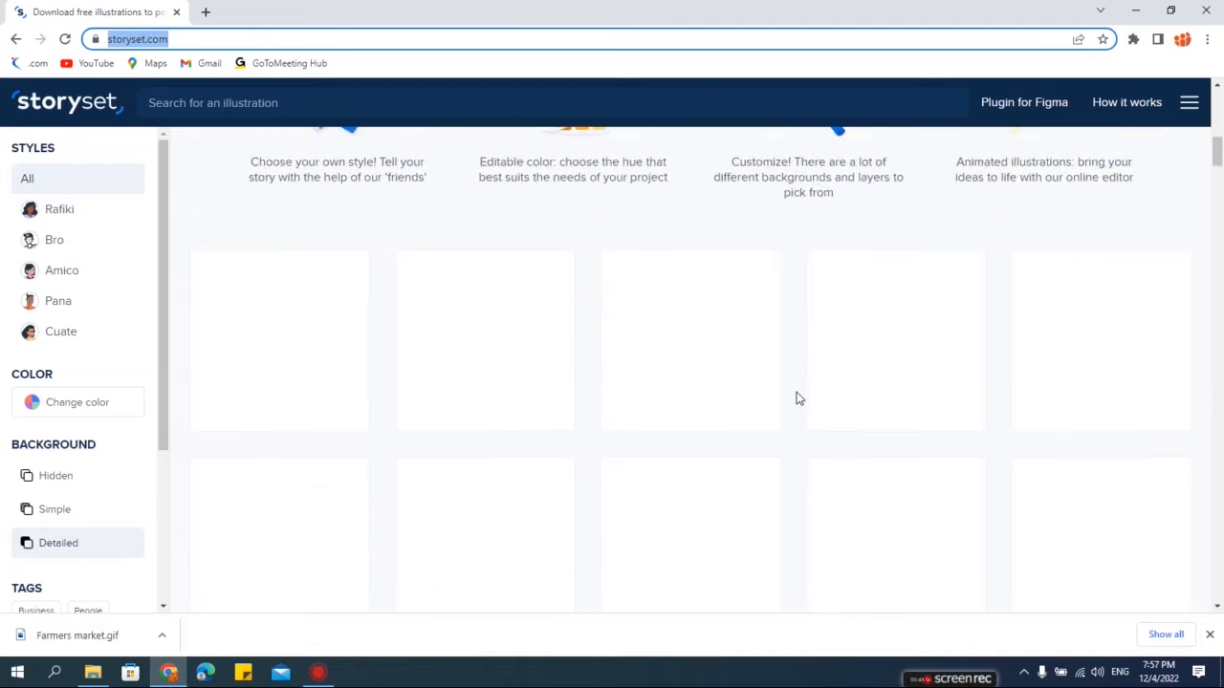
scroll(798, 398, "up", 10)
scroll(798, 398, "down", 2)
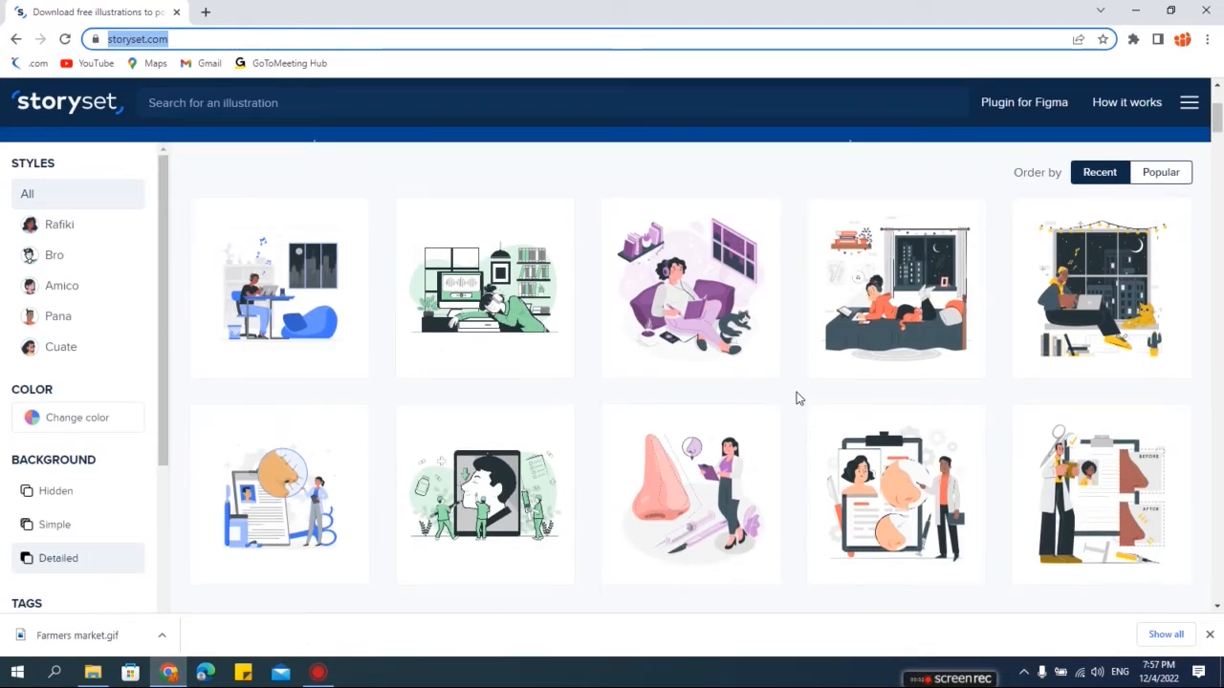
scroll(799, 397, "down", 5)
scroll(799, 397, "down", 3)
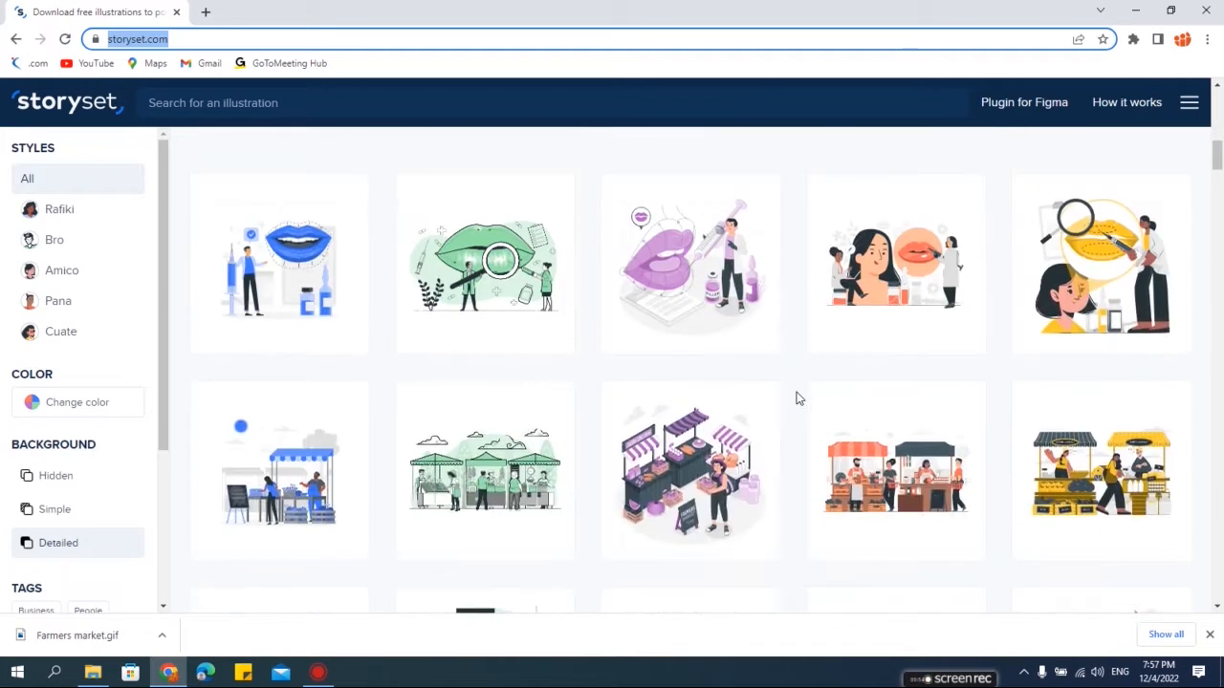
scroll(798, 397, "down", 2)
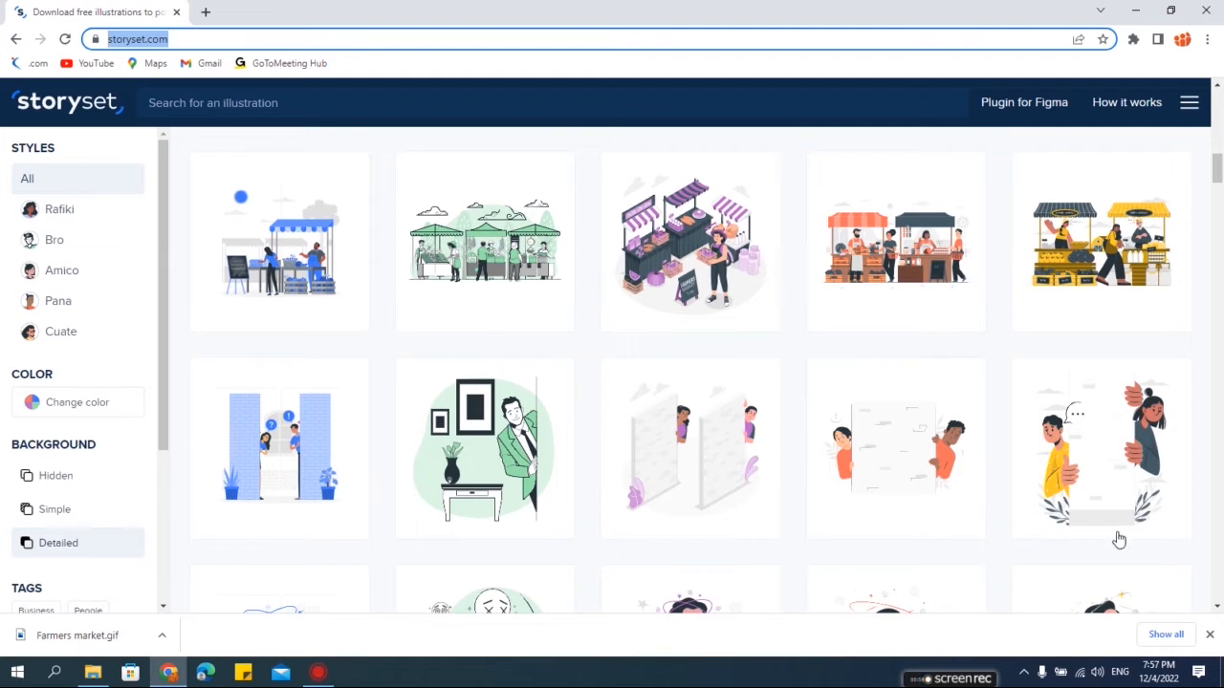
scroll(1084, 538, "down", 6)
scroll(1046, 493, "down", 8)
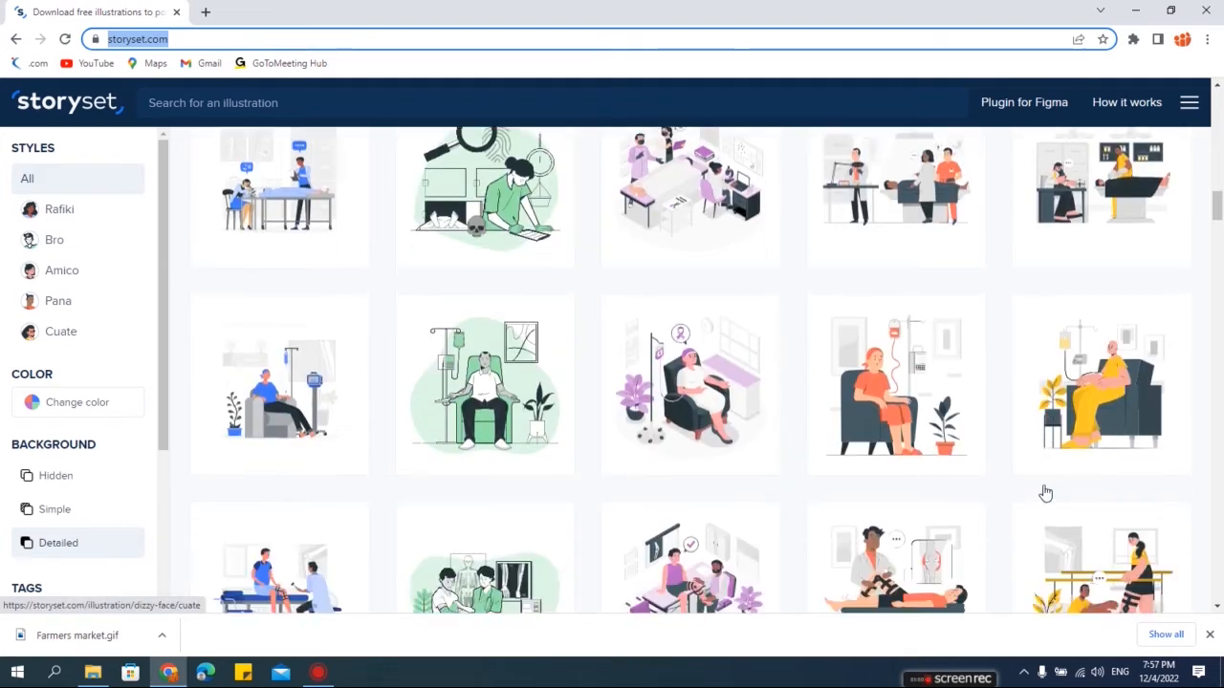
scroll(1046, 493, "down", 8)
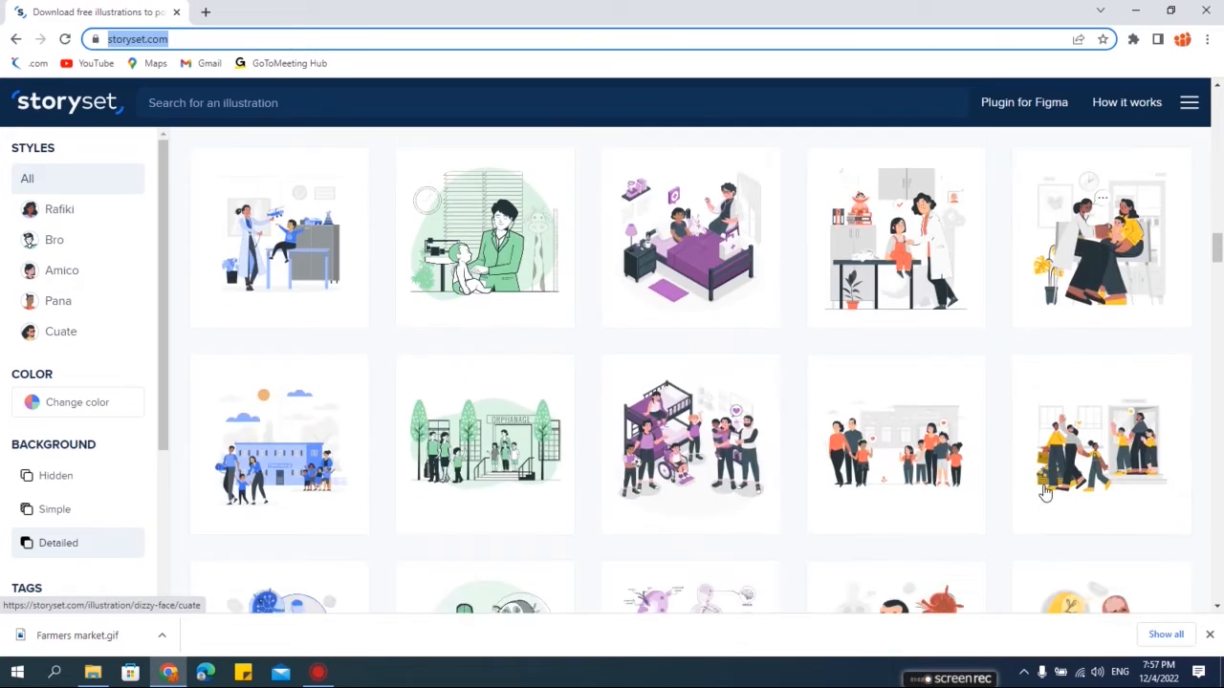
scroll(1046, 492, "down", 10)
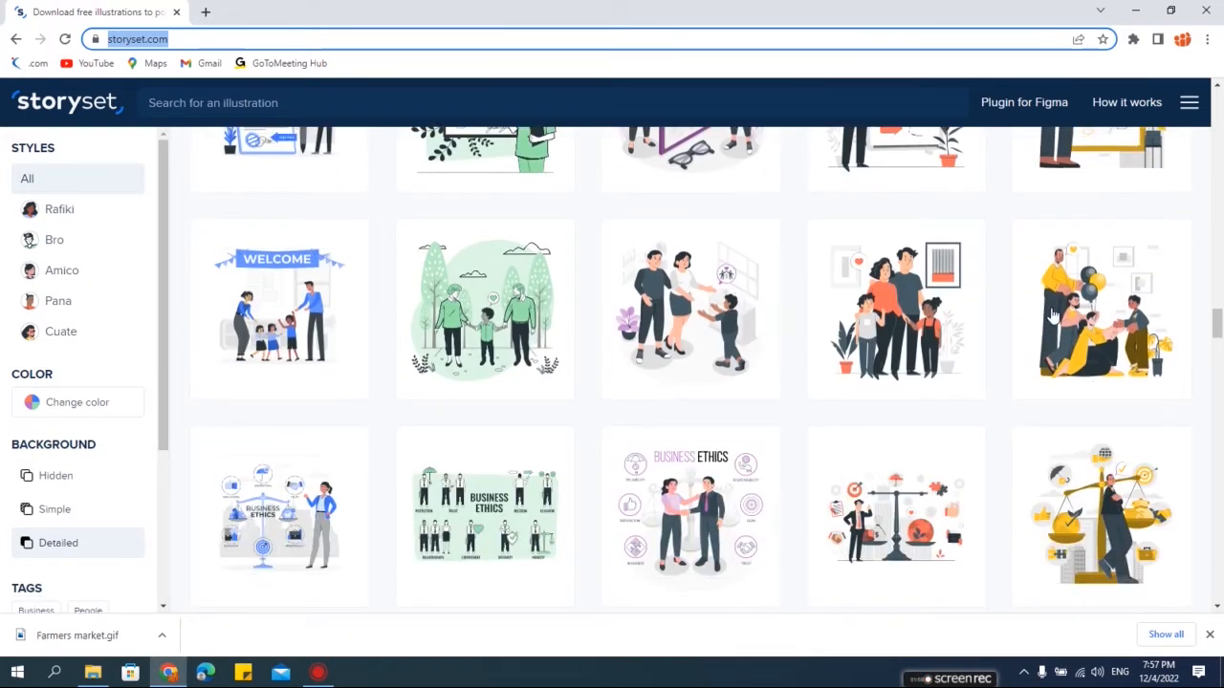
- Open the Child adoption illustration for customization and open its main colour picker
mouse_move(1061, 320)
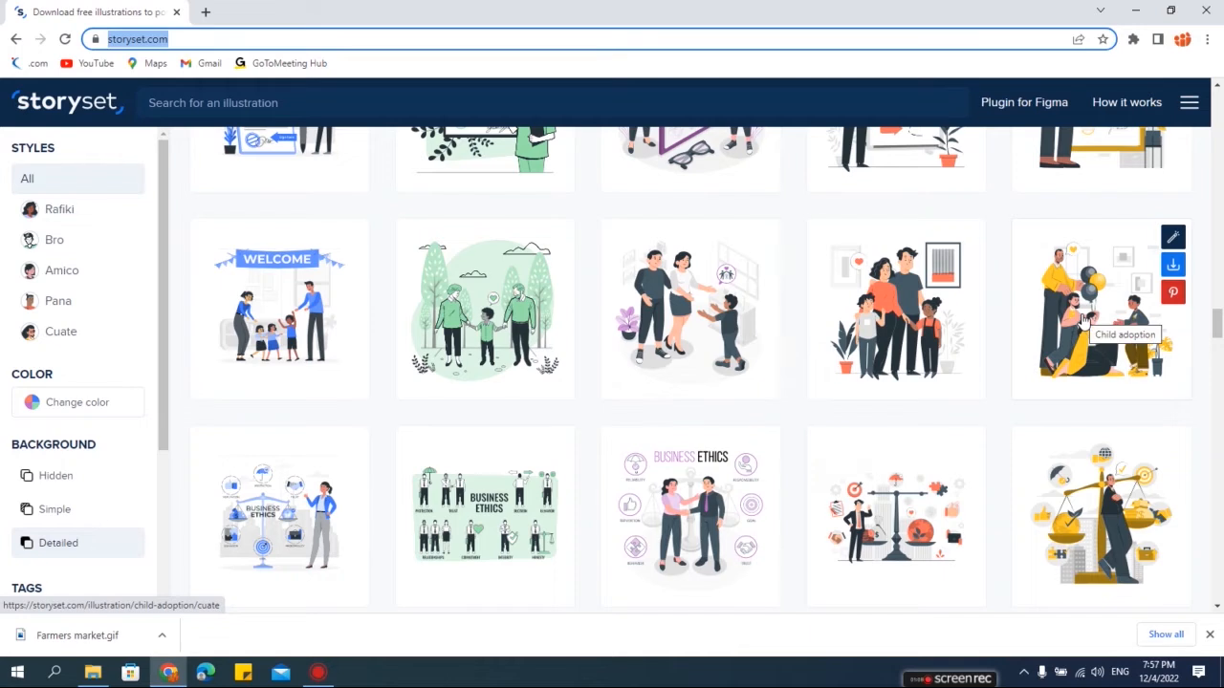
left_click(1083, 323)
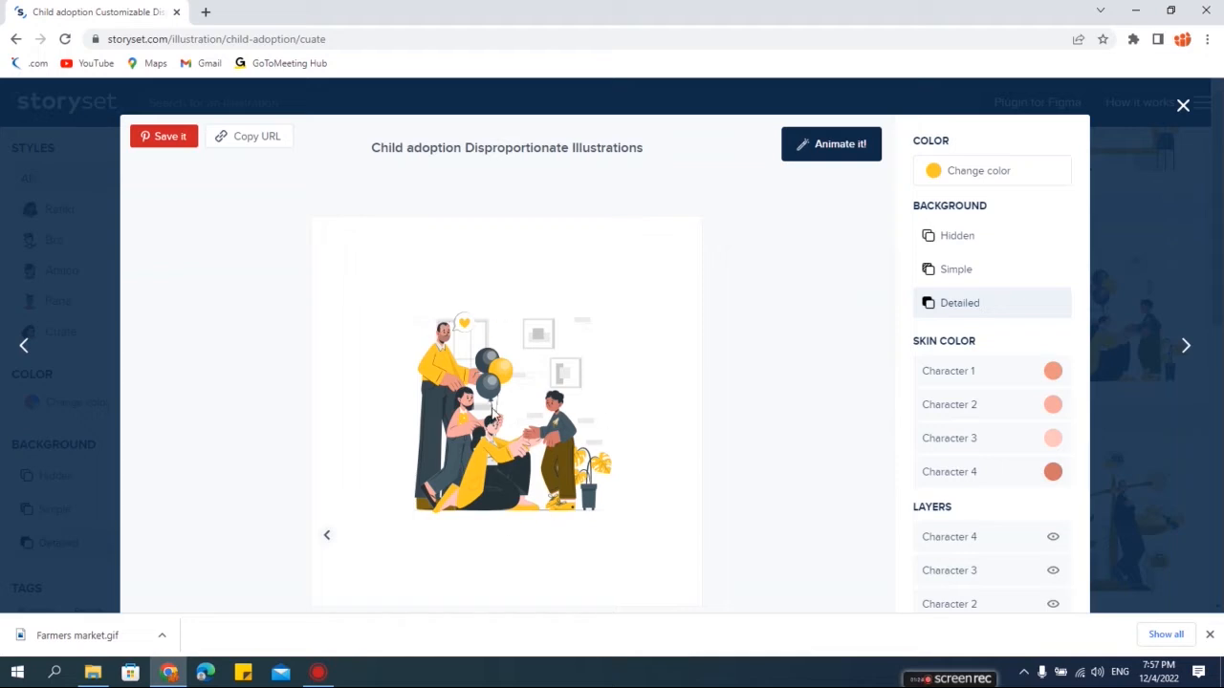
left_click(992, 180)
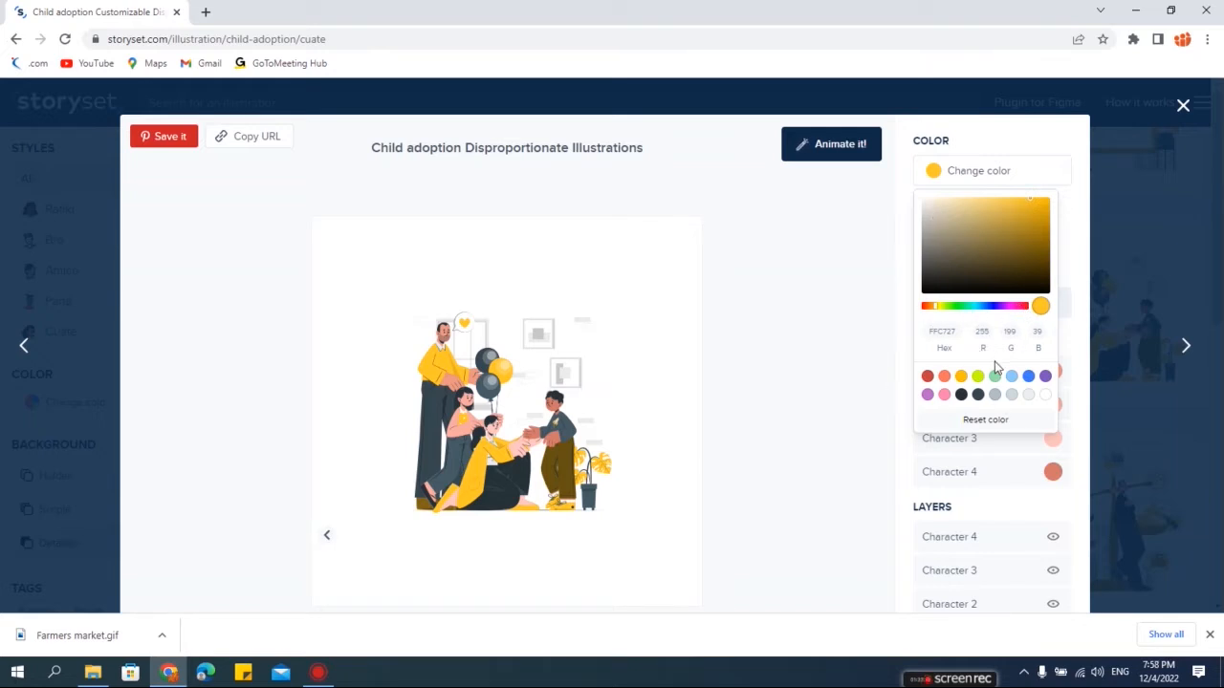
- Try the red, coral, yellow, lime and green preset swatches as the illustration's main colour
left_click(927, 379)
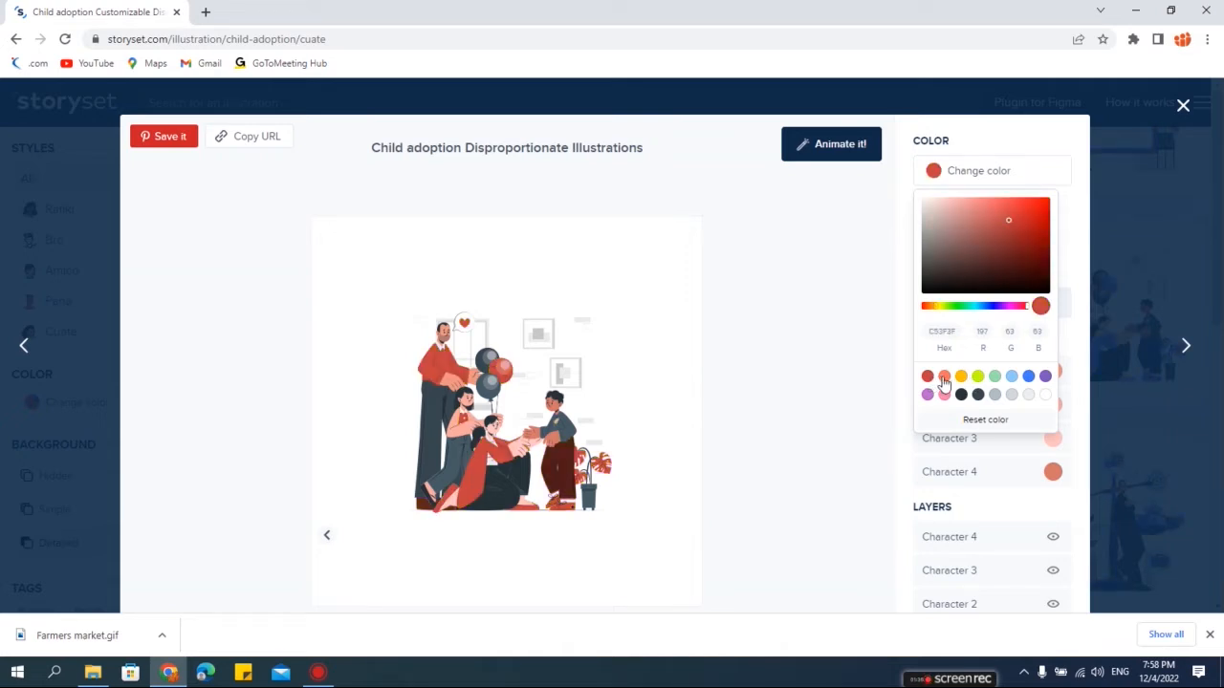
left_click(945, 380)
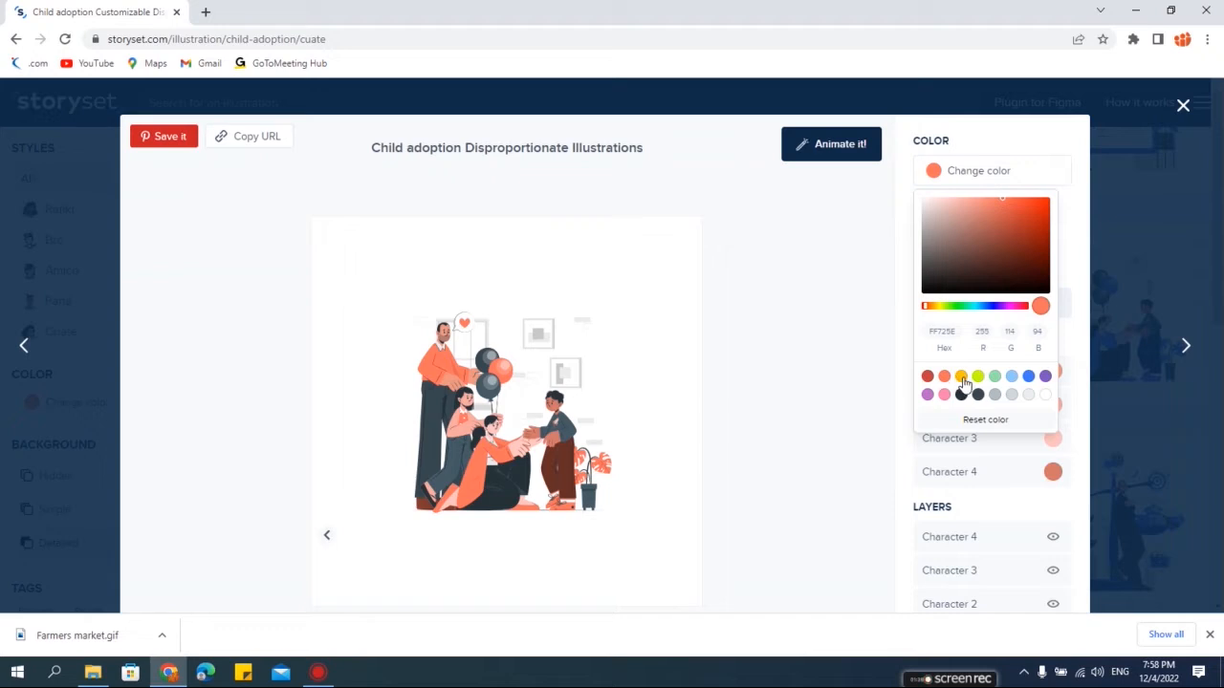
left_click(962, 378)
left_click(980, 381)
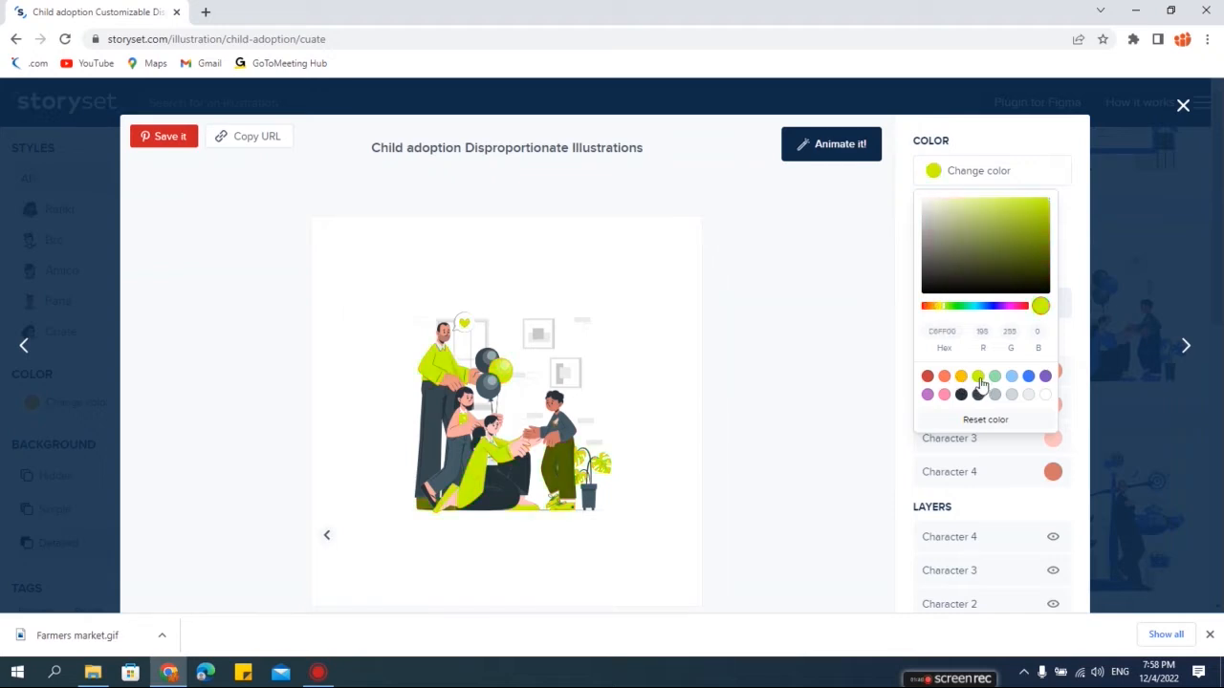
left_click(997, 382)
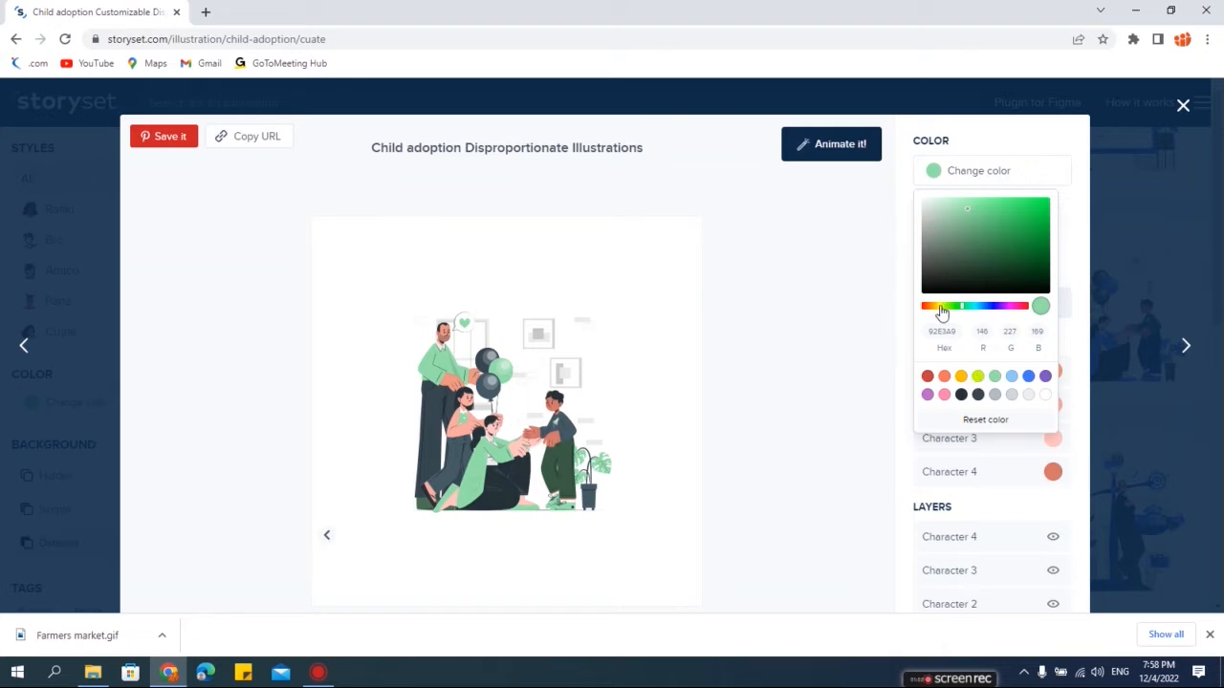
- Set the main colour to a deep crimson, hex A00648, using the hue slider and shade area, then close the picker
left_click_drag(947, 306, 986, 313)
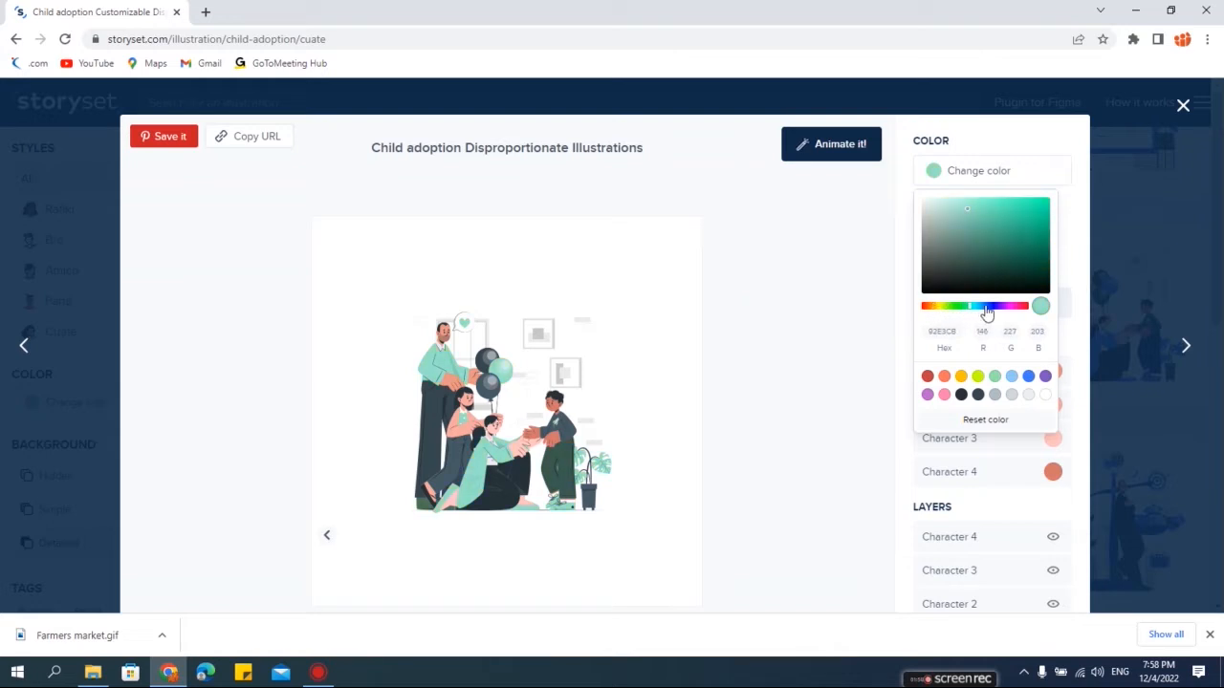
left_click(986, 308)
left_click(995, 241)
left_click(1039, 205)
left_click(1048, 267)
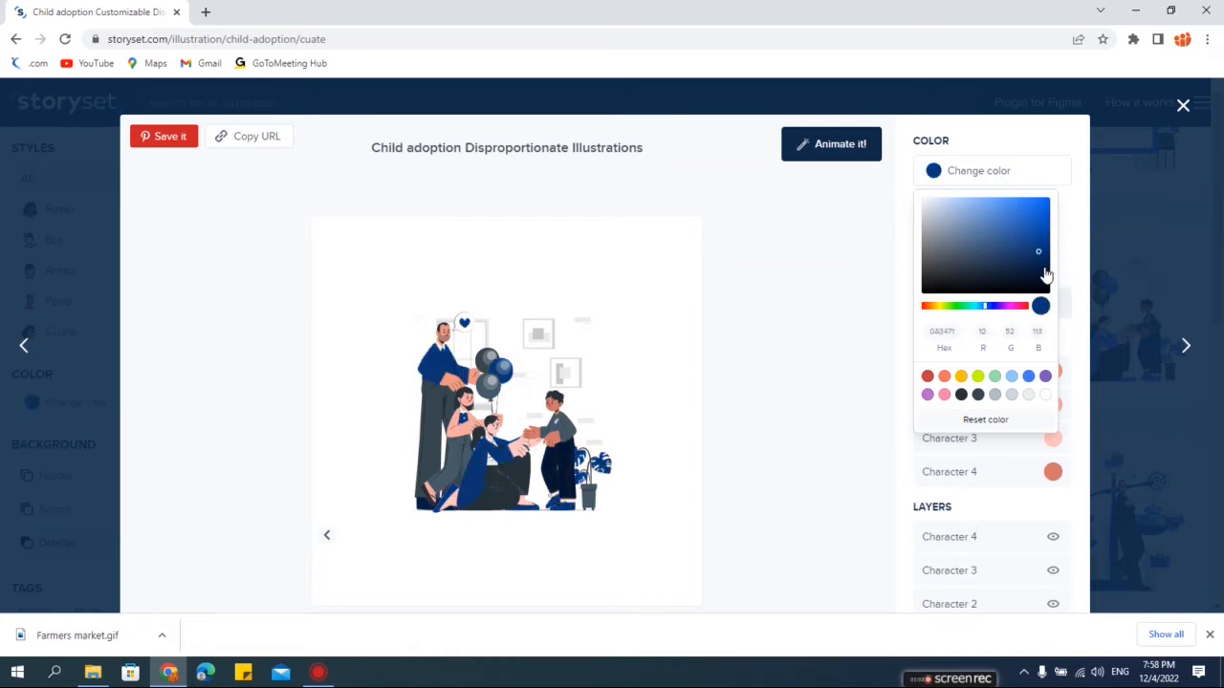
left_click(1033, 218)
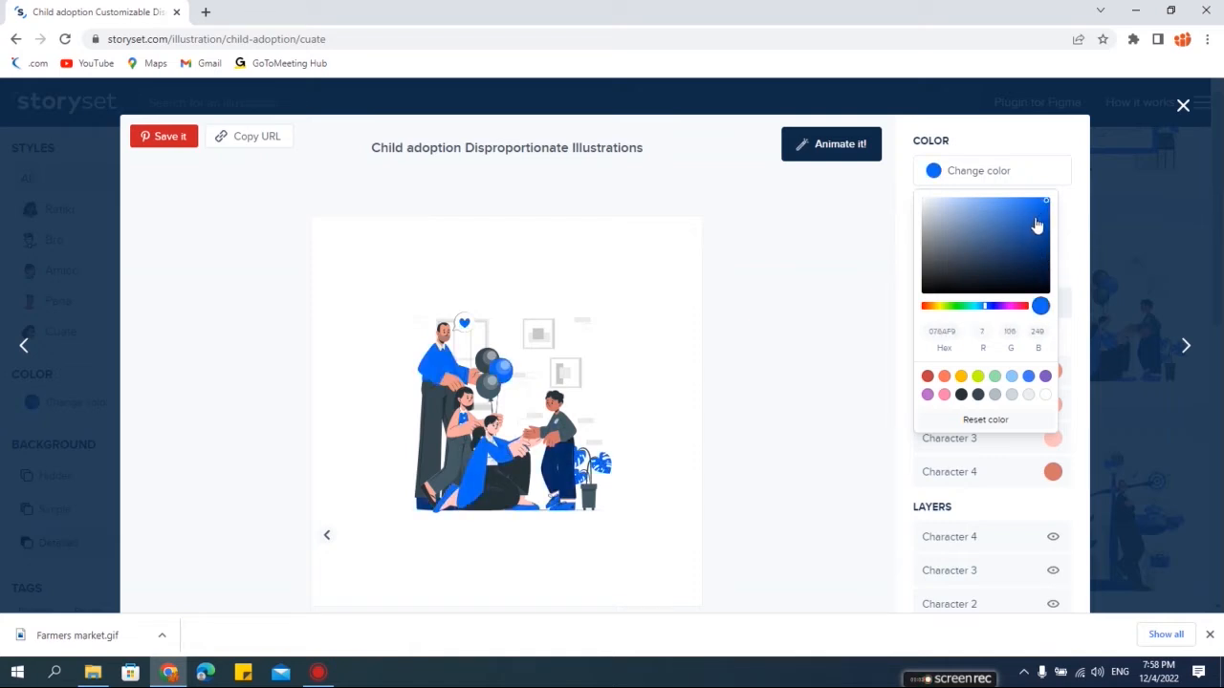
left_click(1022, 307)
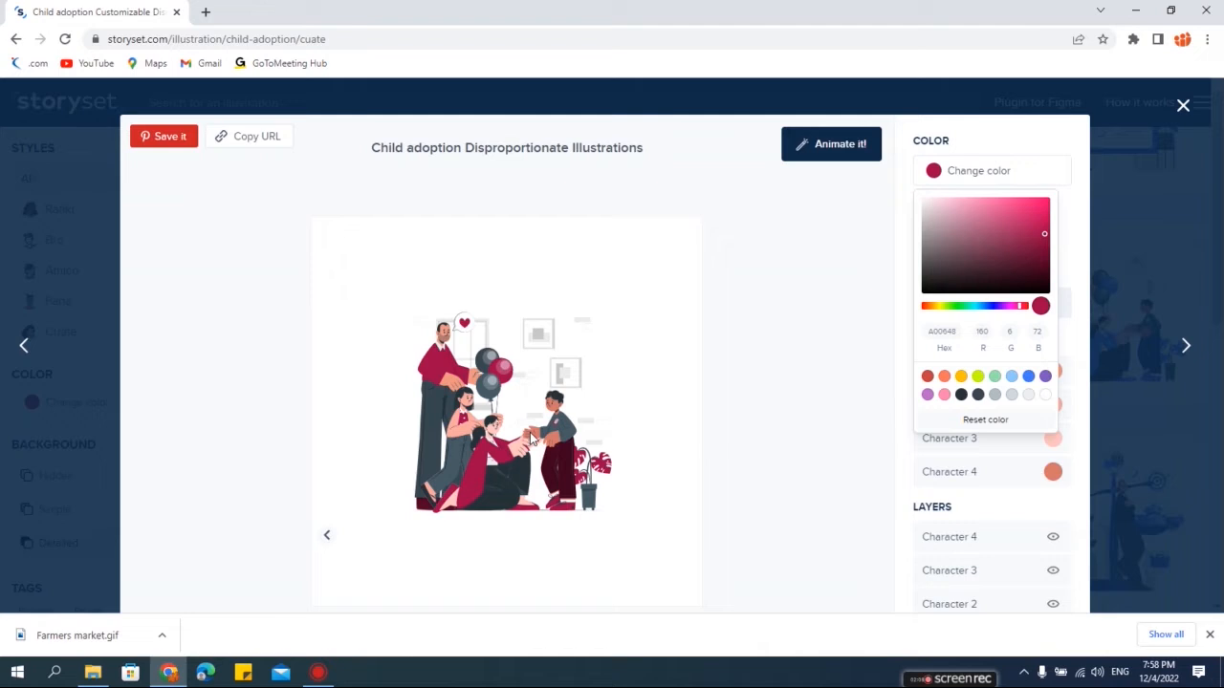
left_click(880, 255)
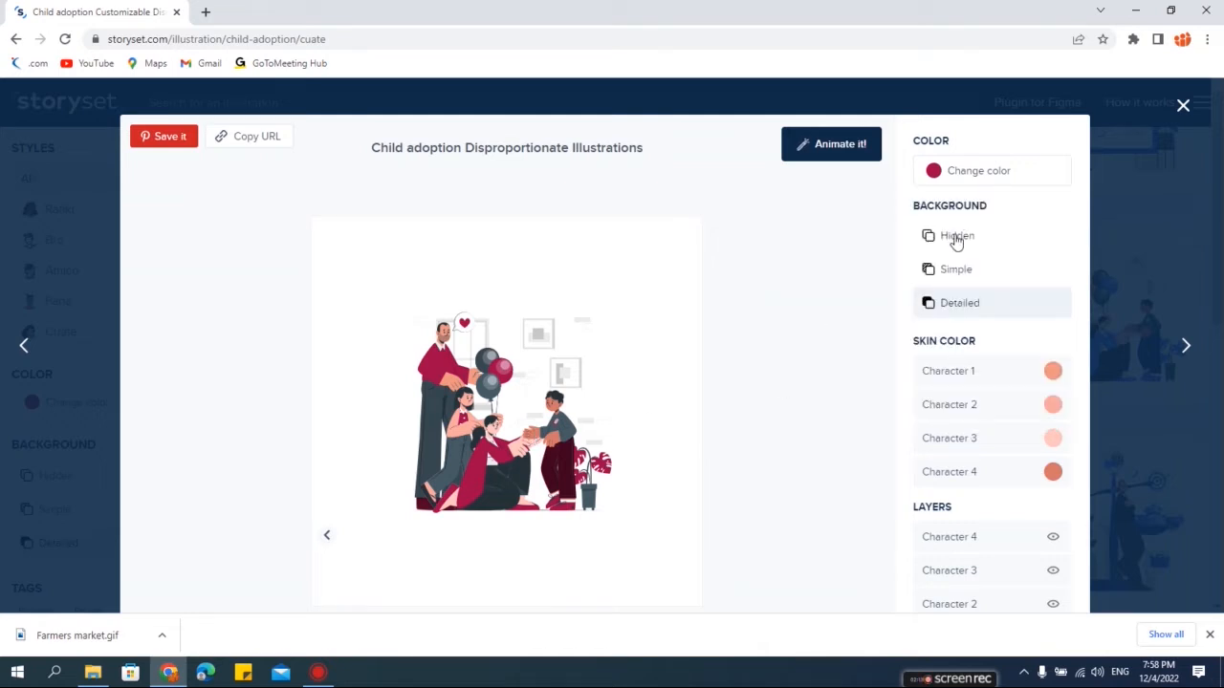
- Try the Hidden and Simple background options before returning to the Detailed background
left_click_drag(914, 205, 993, 210)
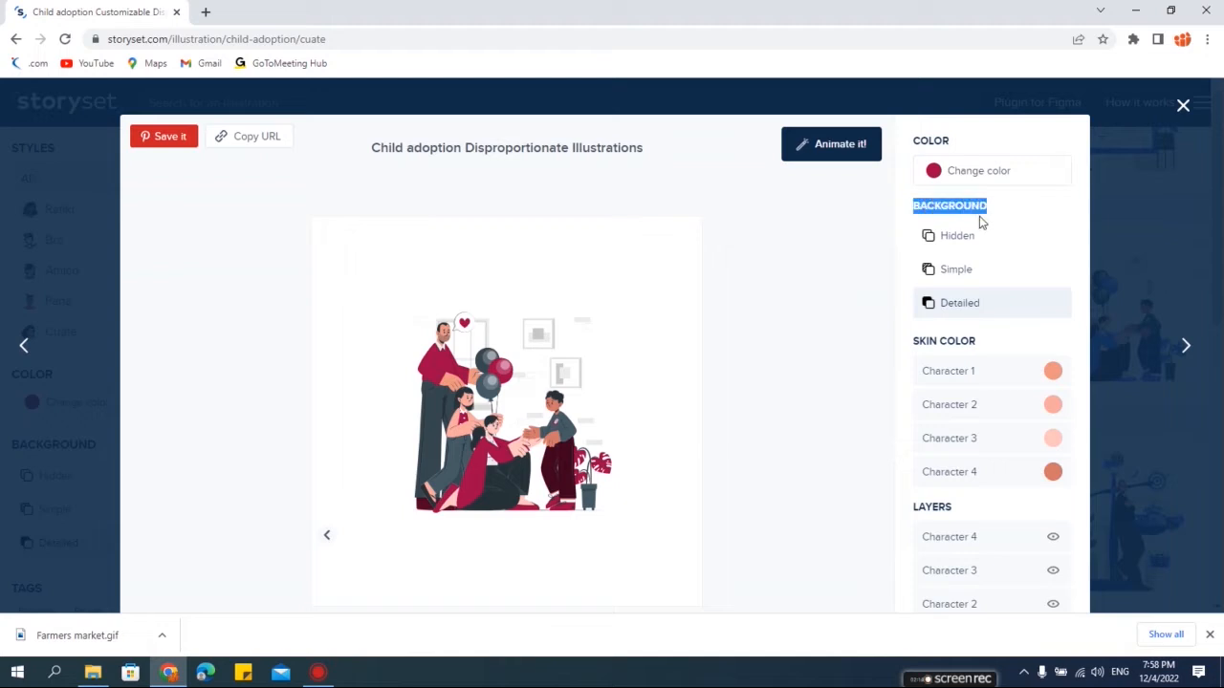
left_click(866, 256)
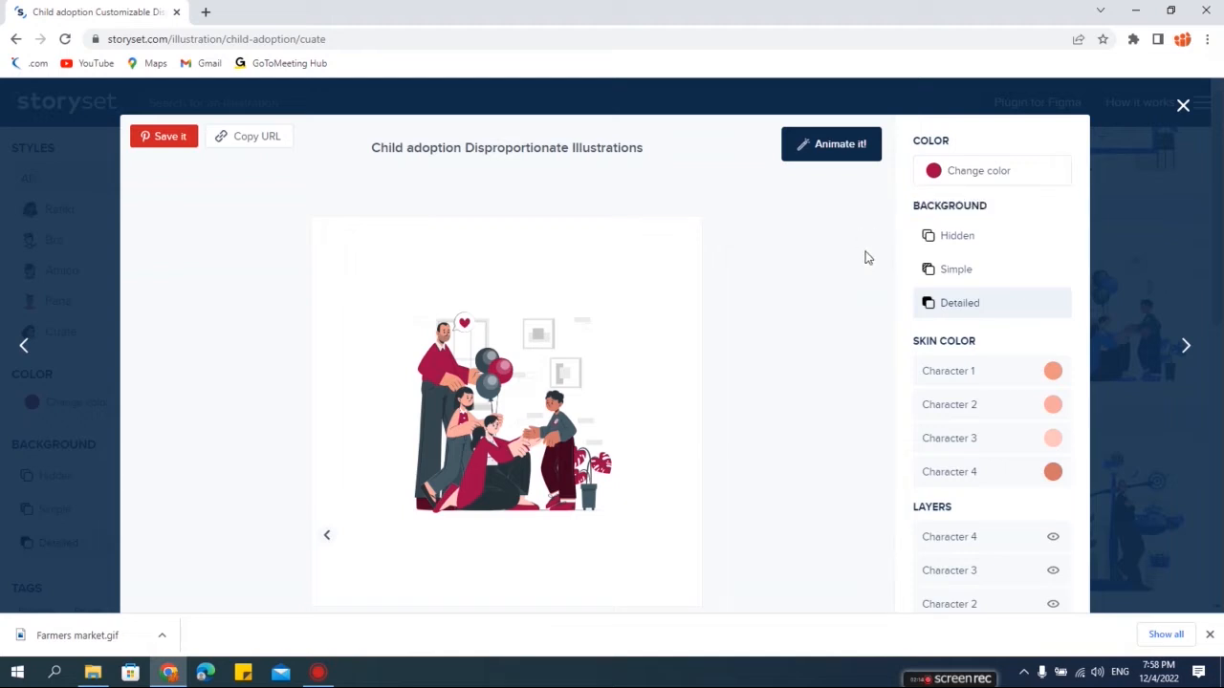
left_click(953, 244)
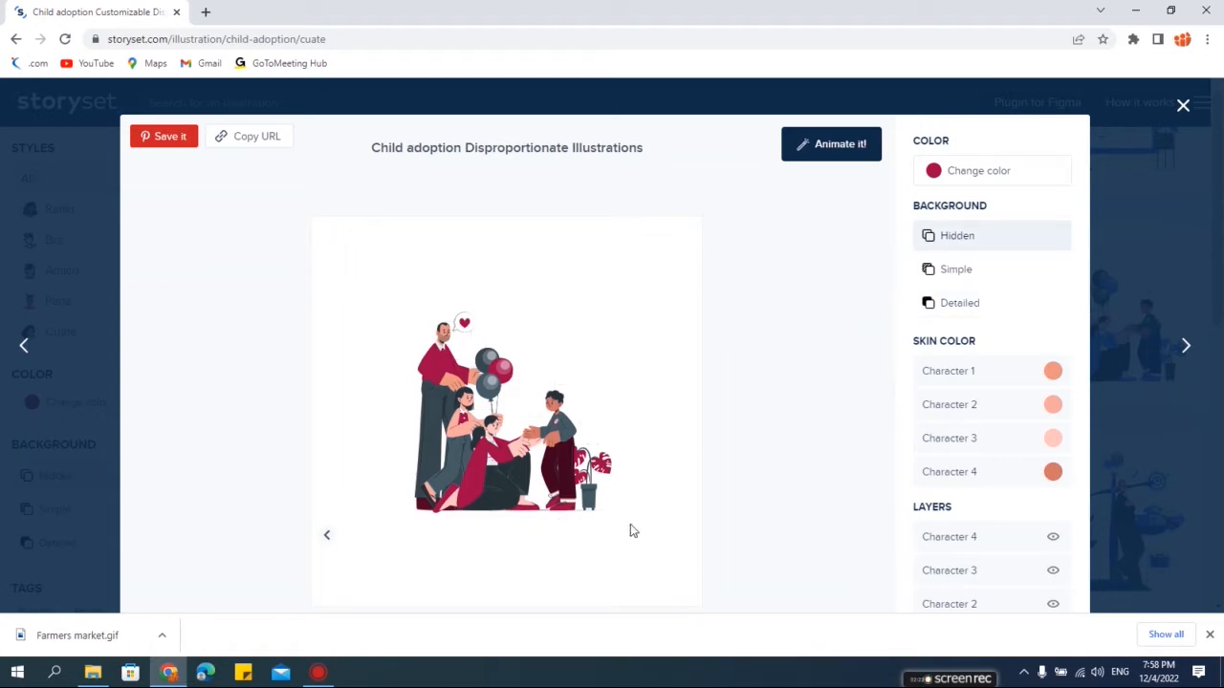
left_click(955, 272)
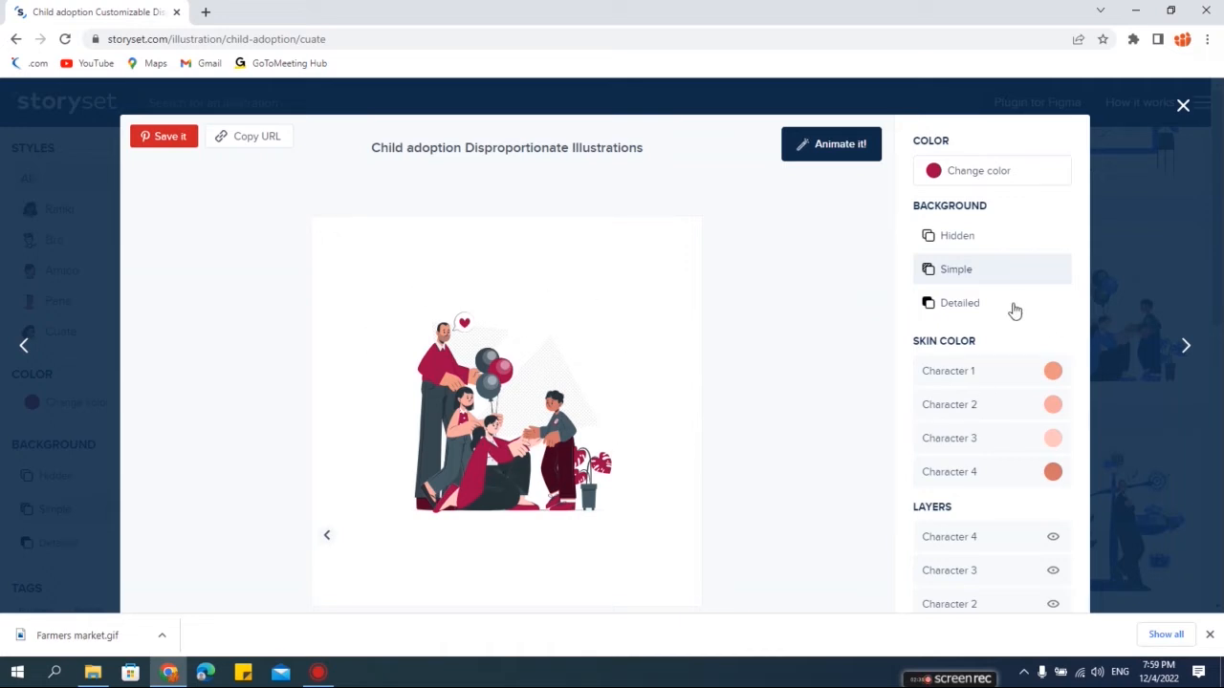
left_click(960, 306)
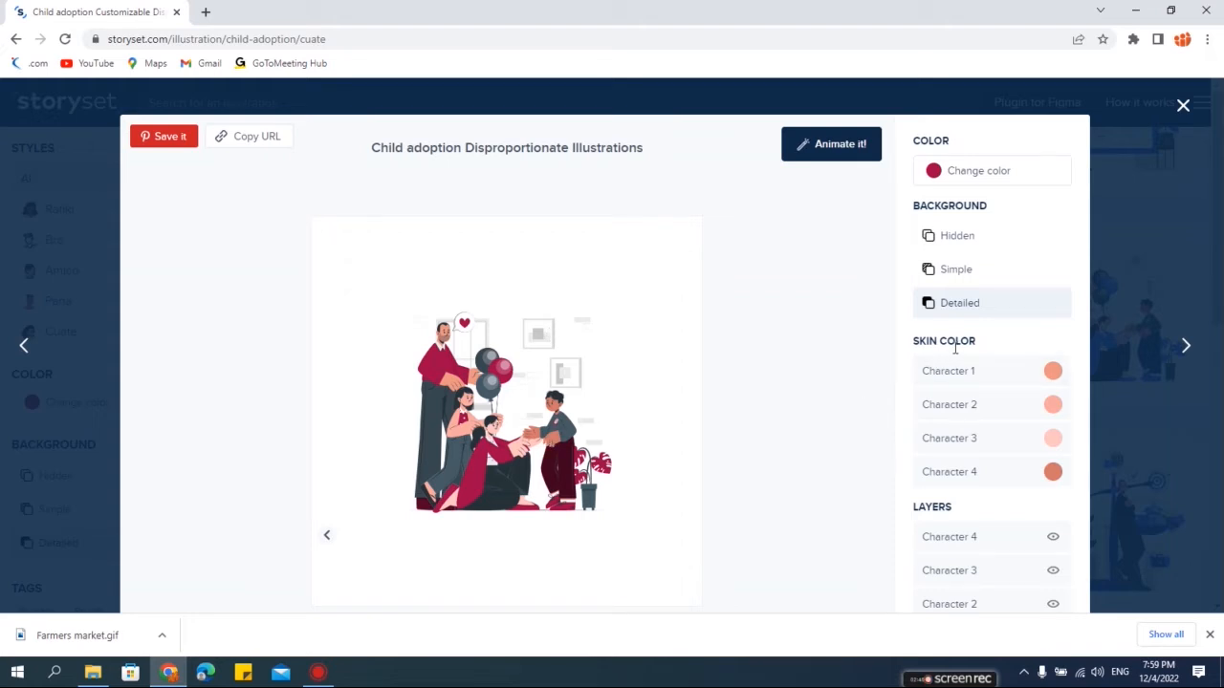
- Set Character 1's skin colour to the lightest tone and Character 2's to a medium-dark tone
scroll(941, 357, "down", 1)
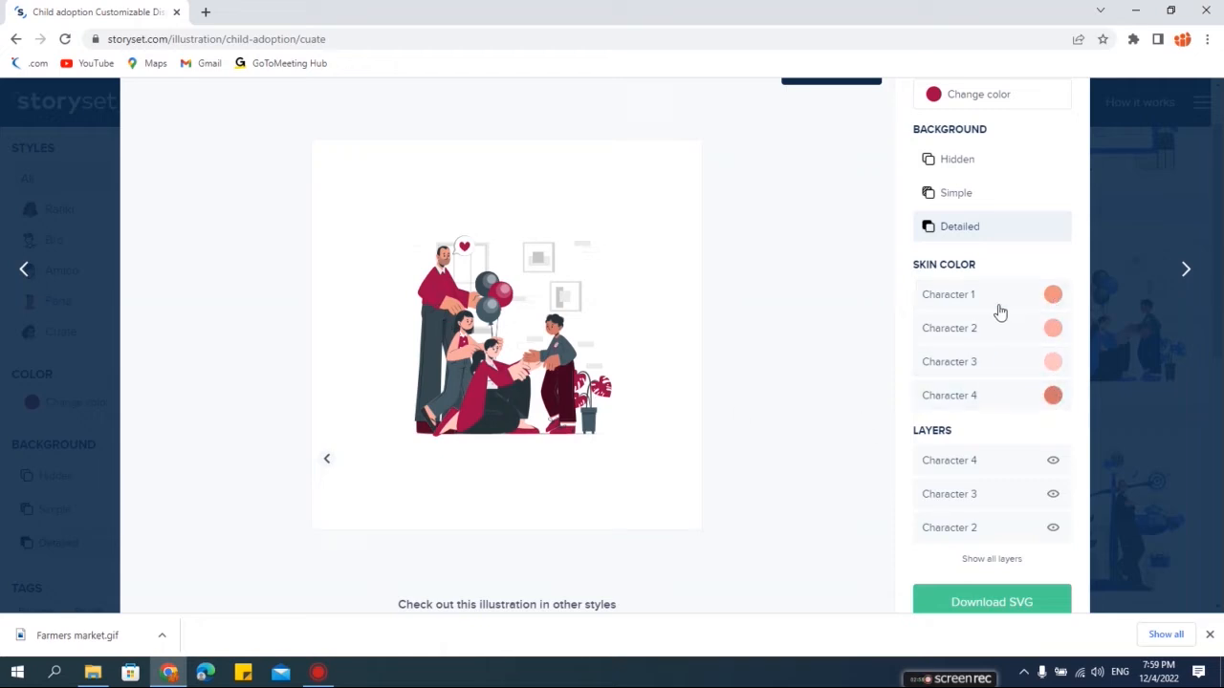
left_click(1055, 297)
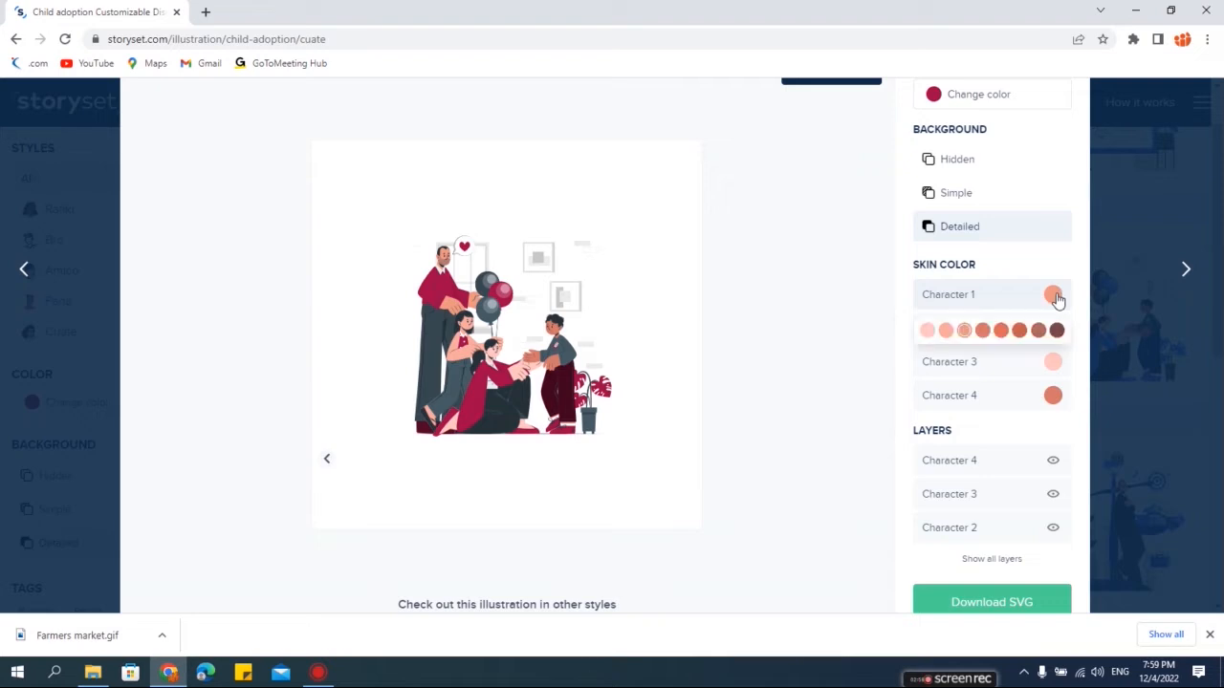
left_click(928, 332)
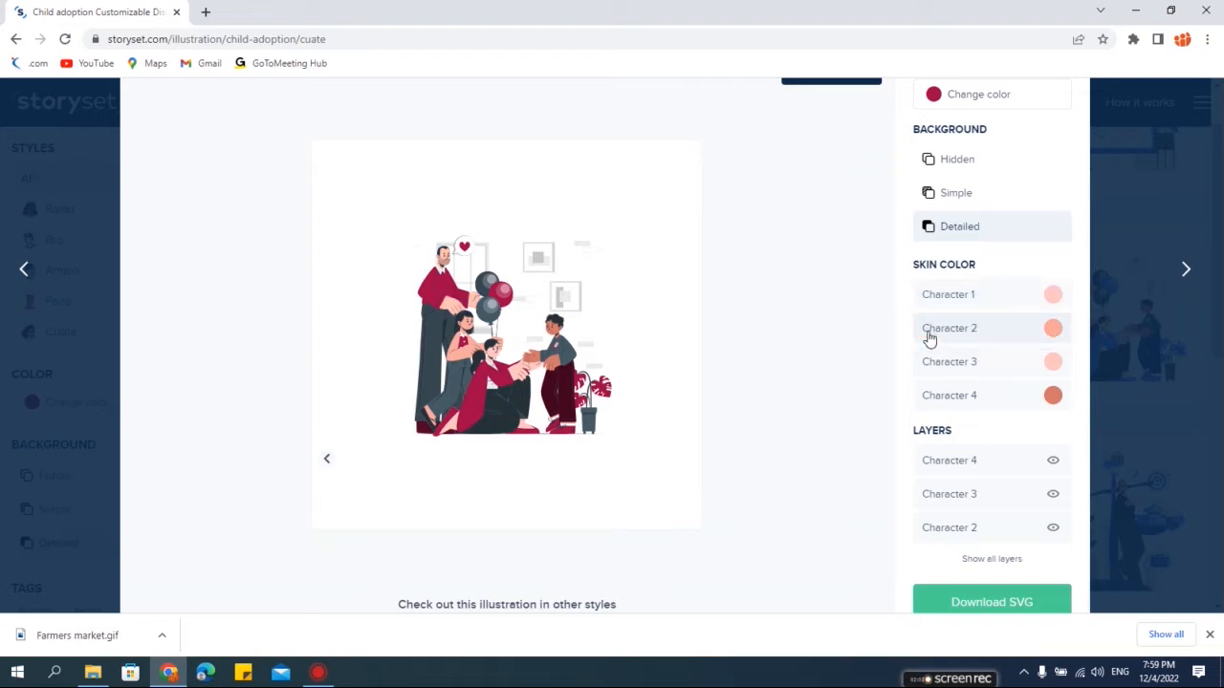
left_click(1056, 331)
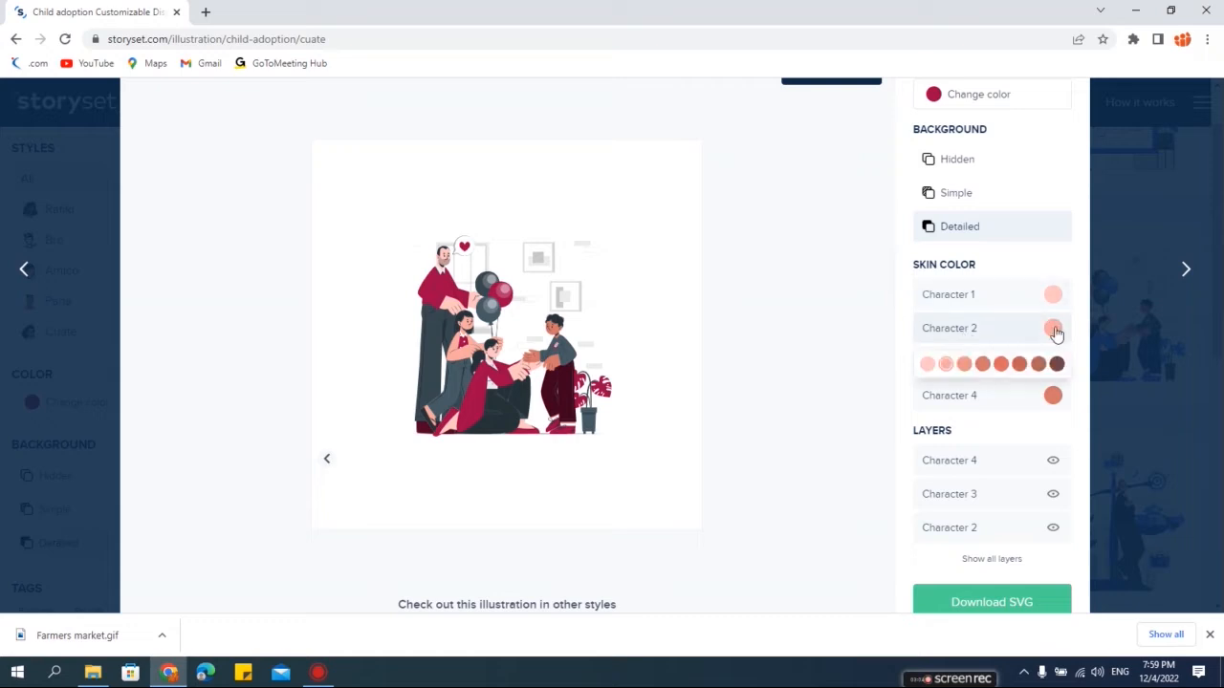
left_click(1000, 366)
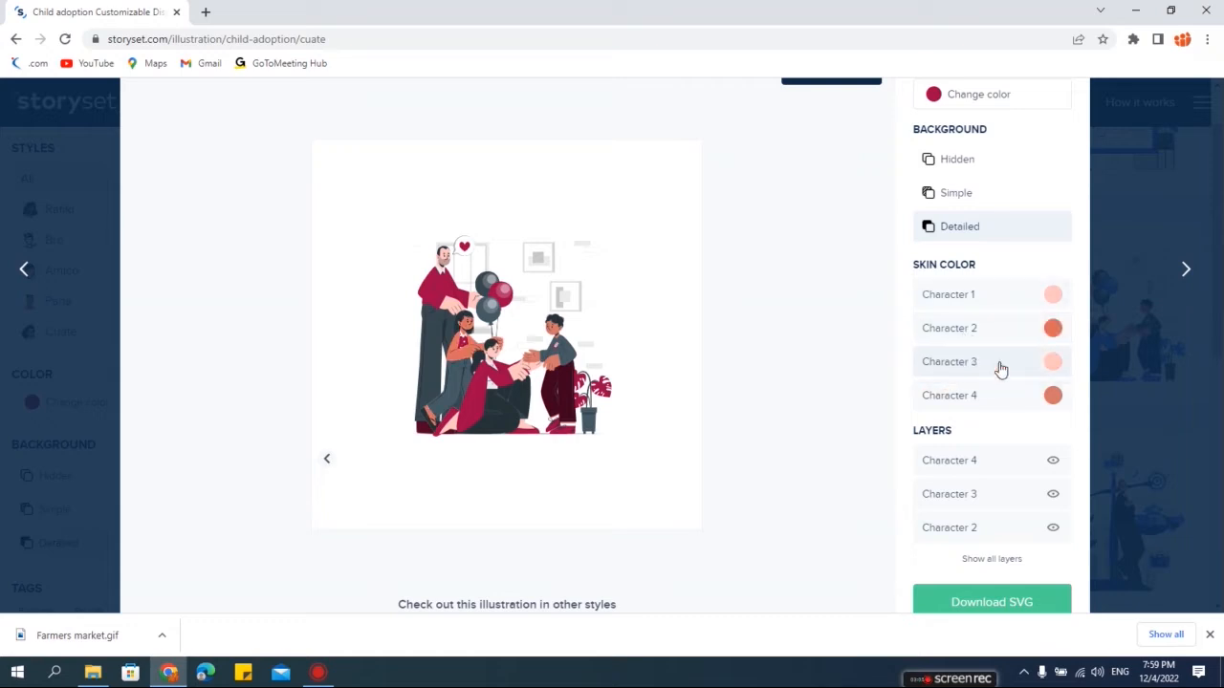
- Set Character 4's skin colour to a medium-dark tone and Character 3's to a medium tone
left_click(1053, 395)
left_click(1020, 433)
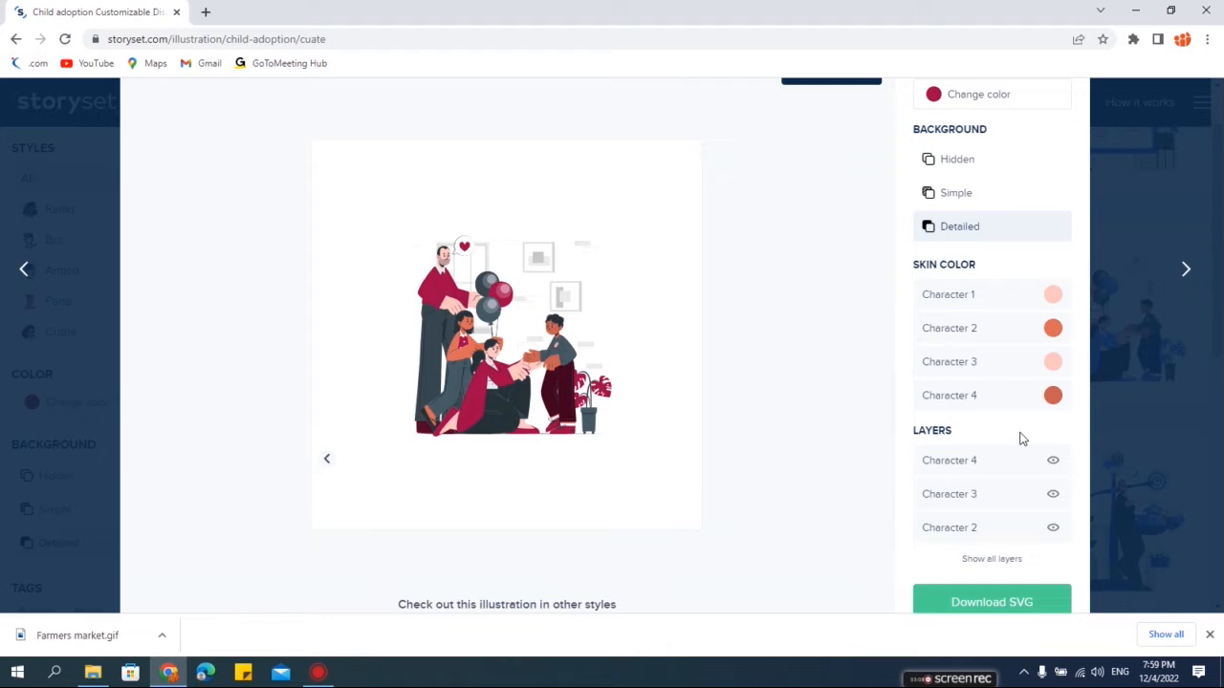
left_click(1052, 363)
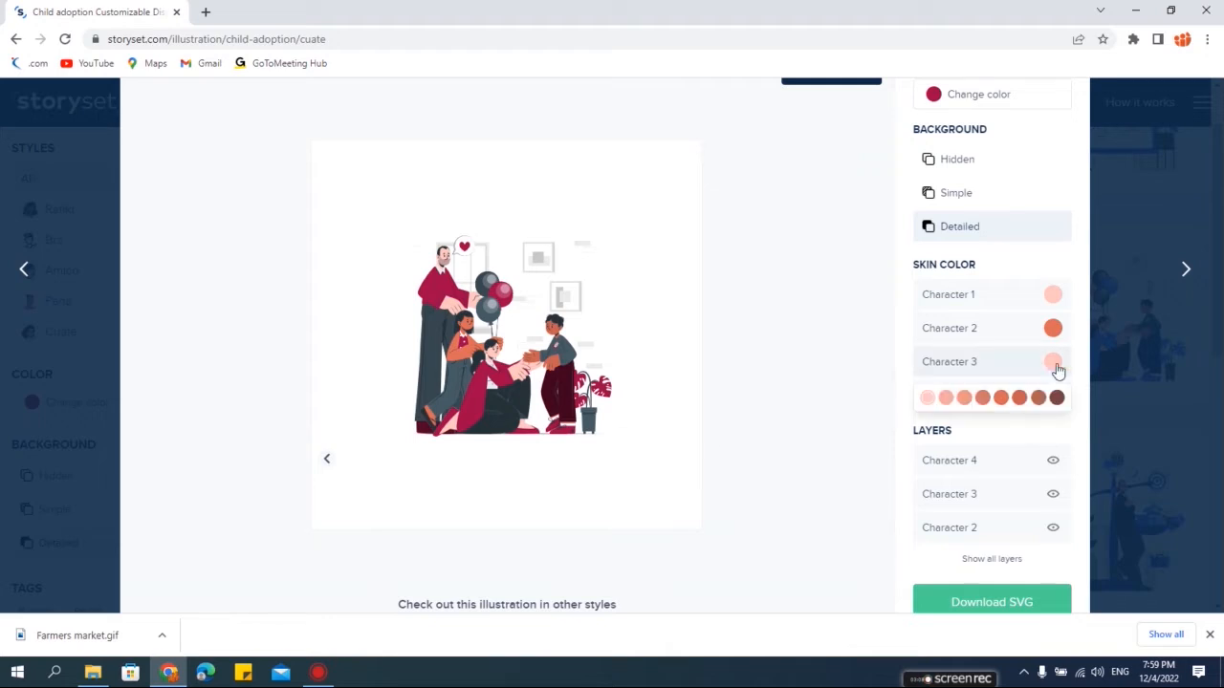
left_click(1009, 405)
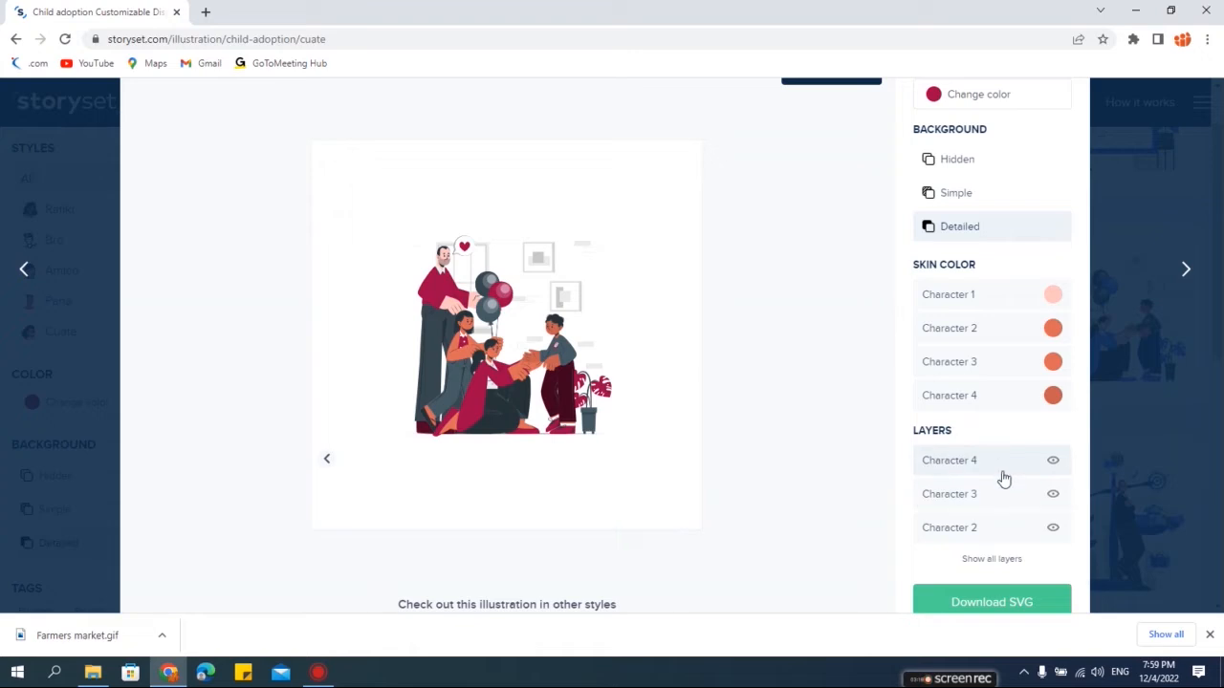
- Expand the full layer list and hide the Character 4, Character 3 and Plant layers
left_click(997, 562)
scroll(1015, 456, "down", 1)
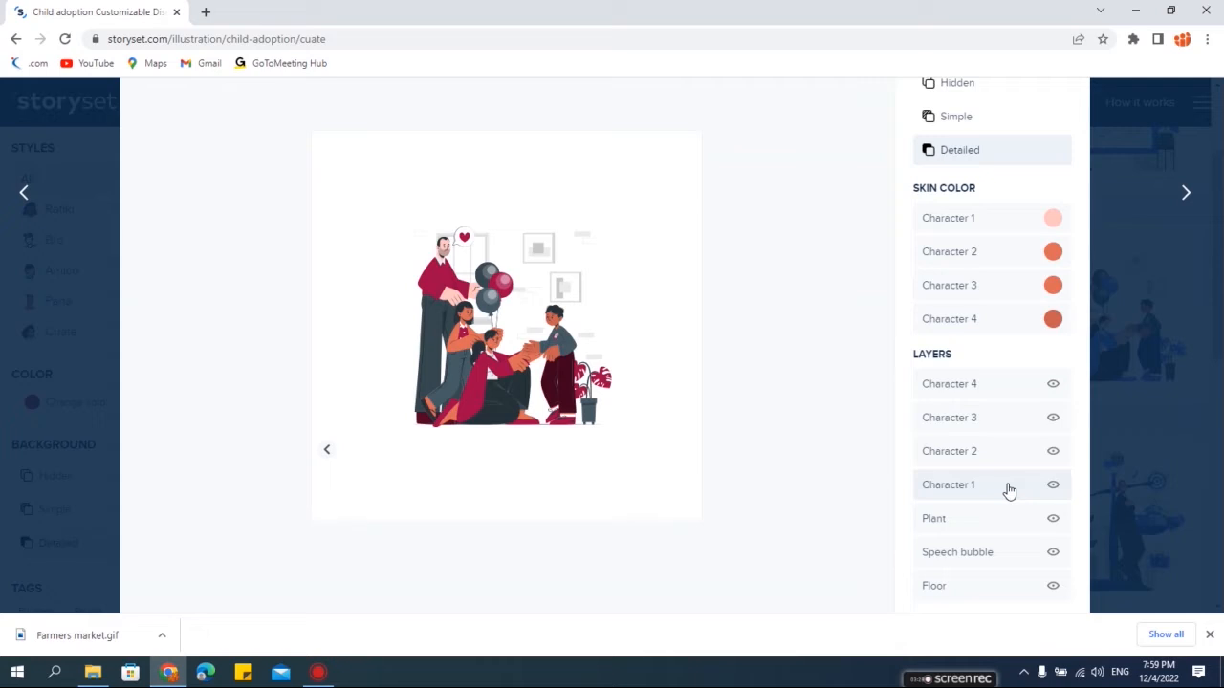
left_click(1053, 386)
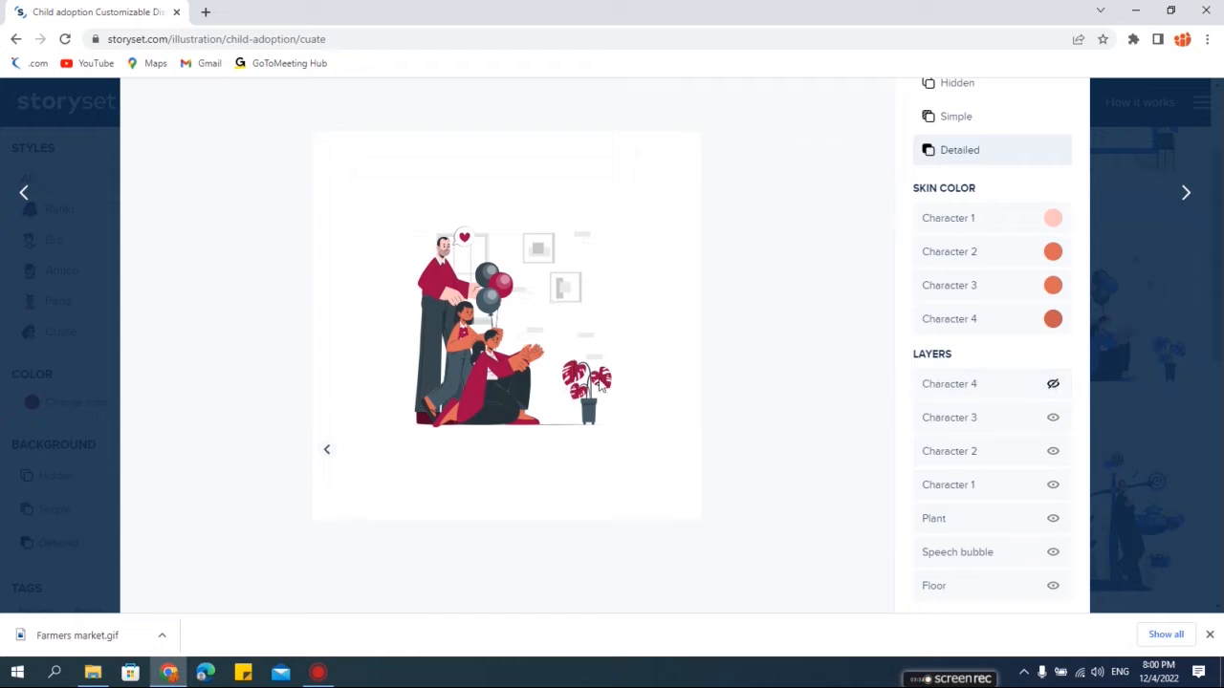
left_click(1054, 420)
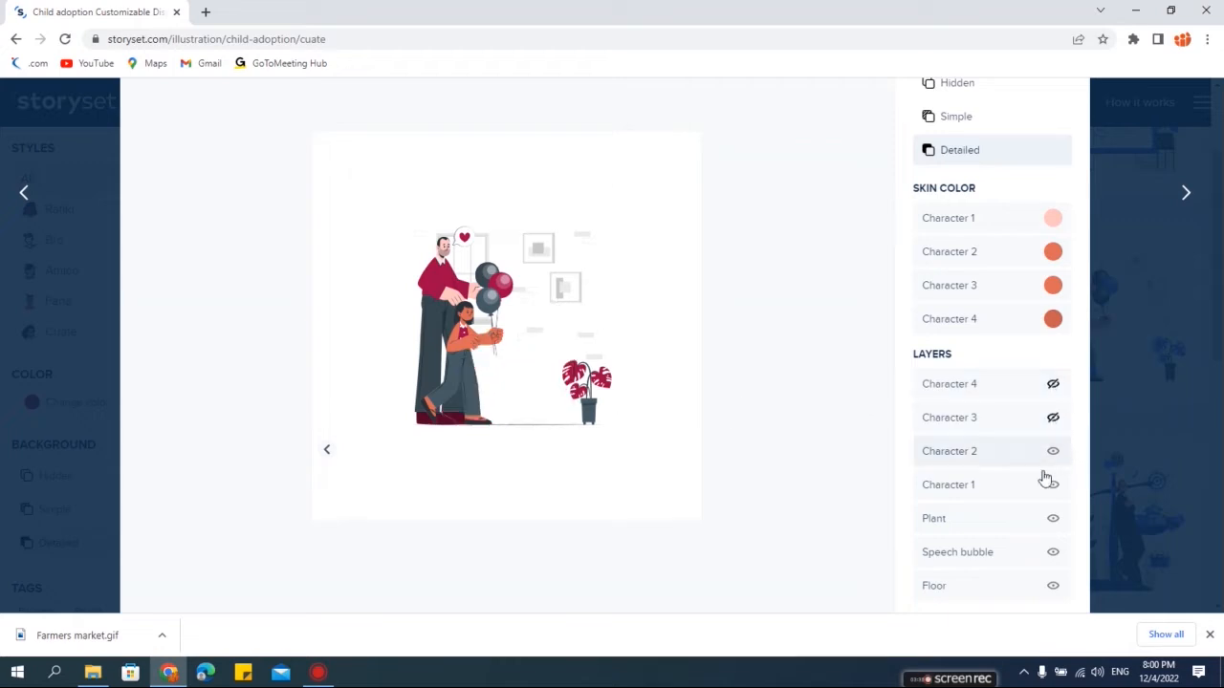
scroll(1038, 526, "down", 1)
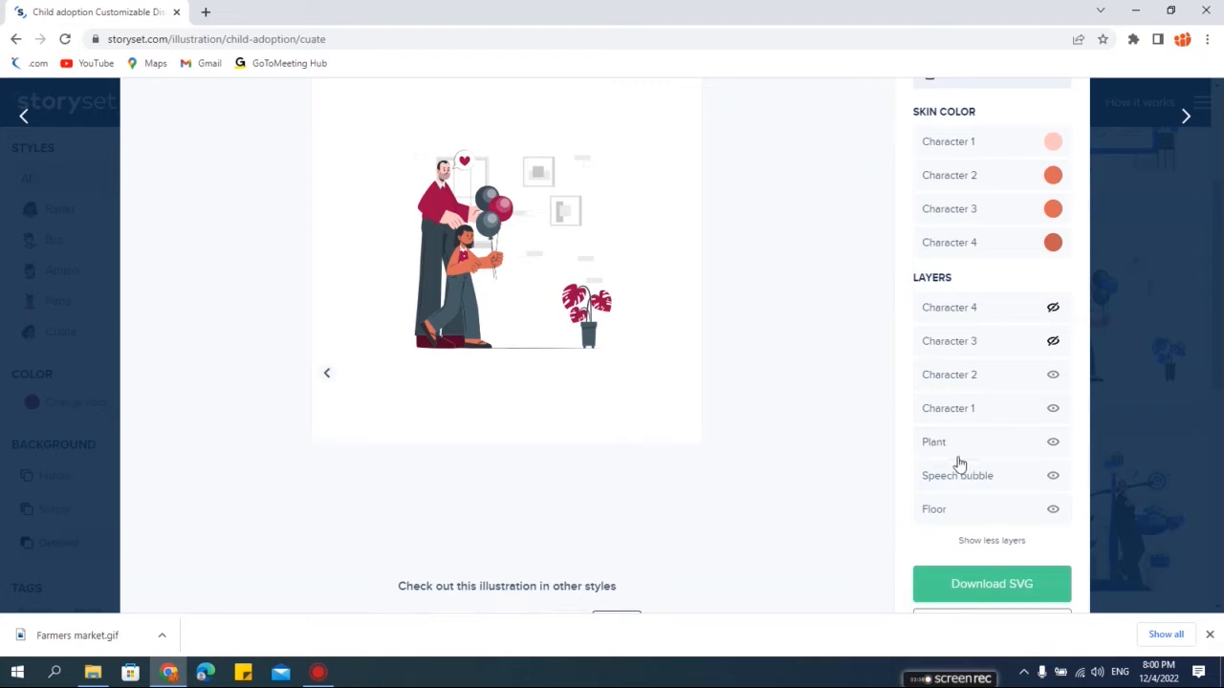
left_click(1053, 444)
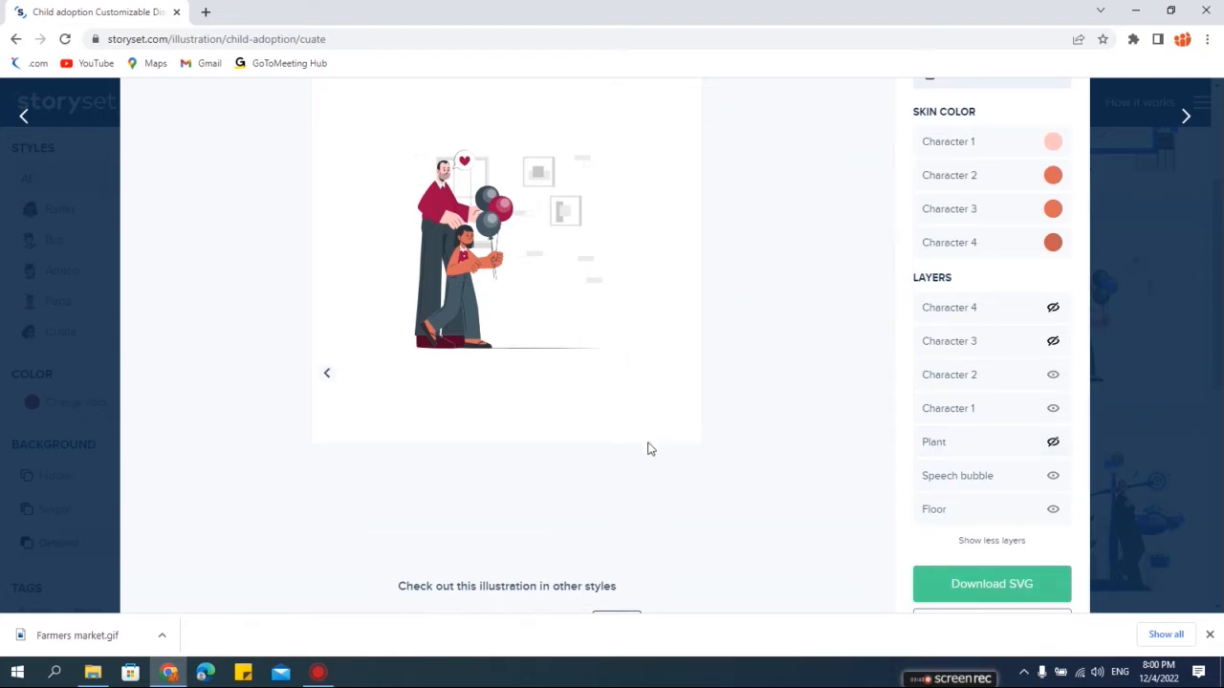
- Make the Character 3, Character 4 and Plant layers visible again
scroll(664, 478, "up", 1)
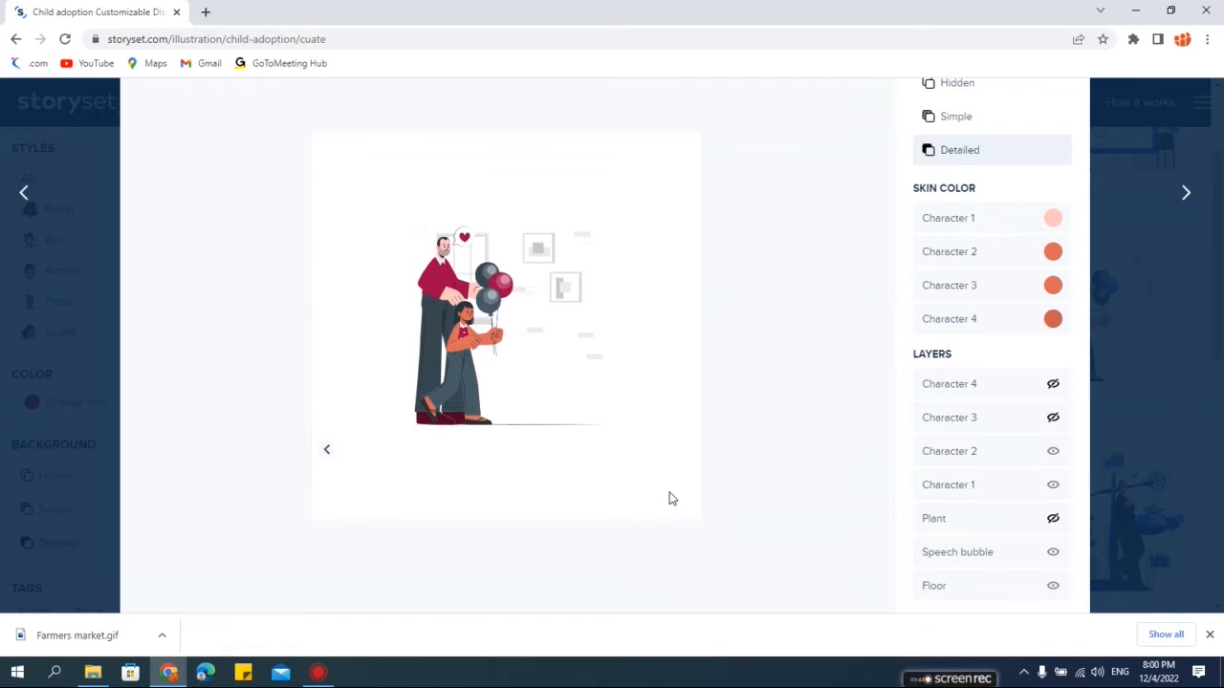
scroll(672, 499, "down", 1)
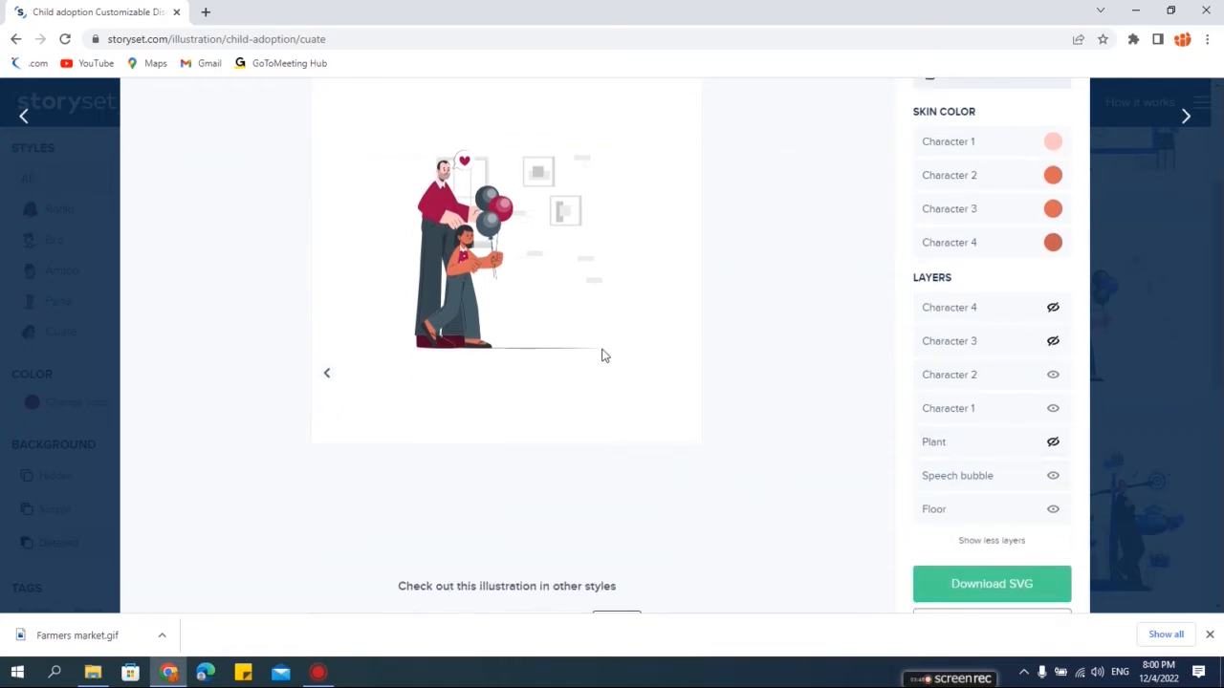
scroll(602, 355, "up", 1)
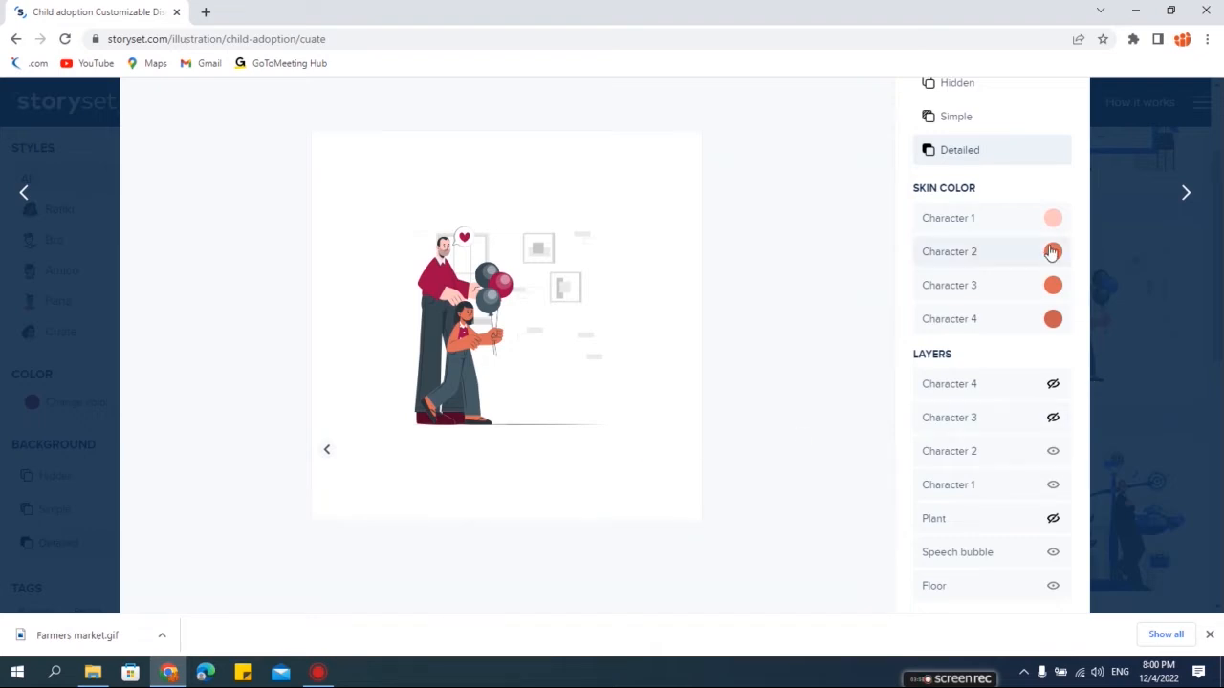
left_click(1052, 418)
left_click(1053, 383)
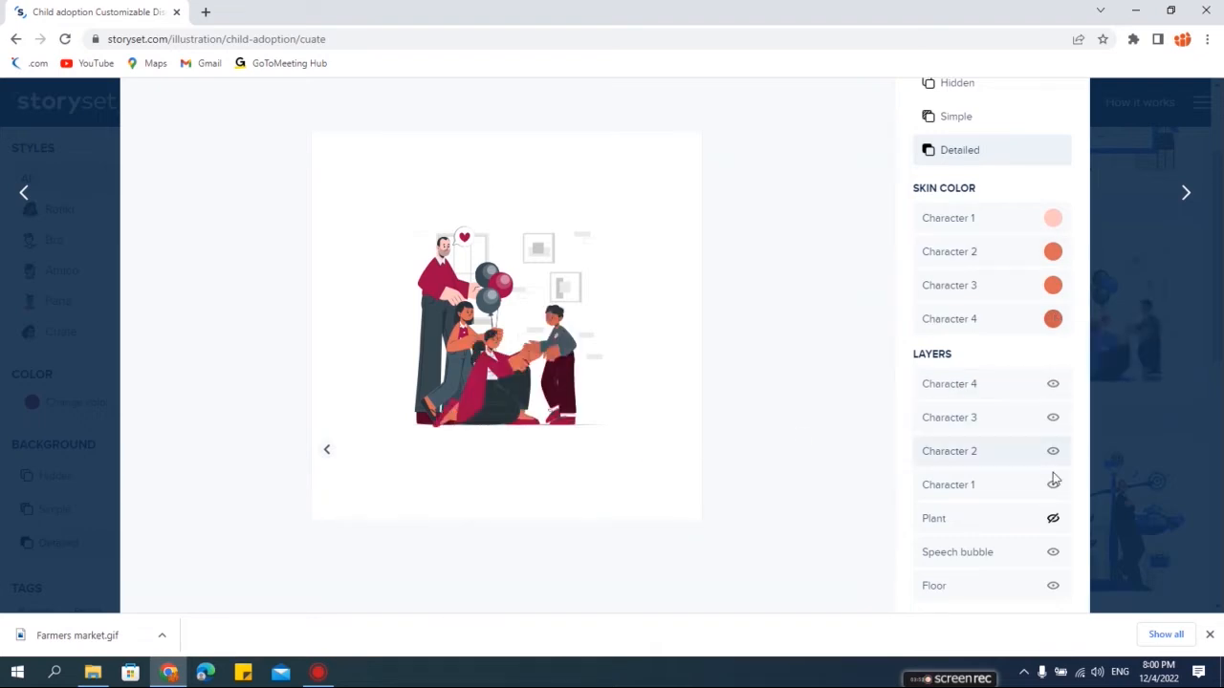
left_click(1053, 518)
- Download the customized illustration as a PNG, then close the image viewer and the attribution pop-up
scroll(1006, 508, "down", 2)
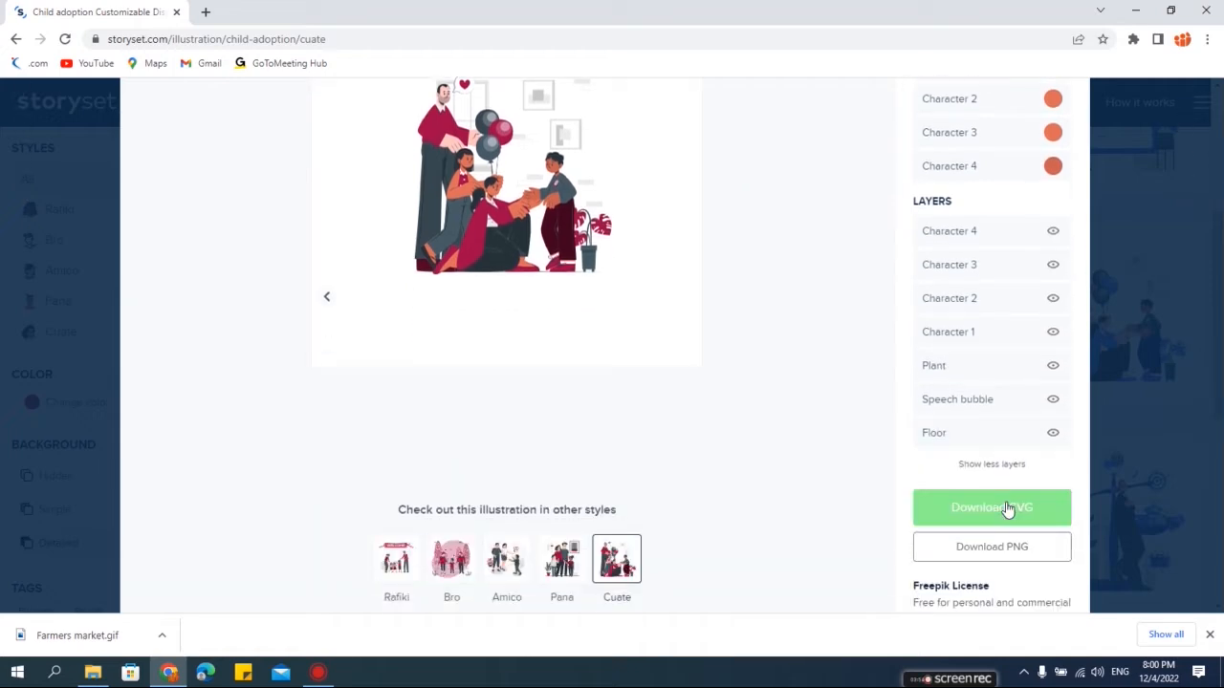
scroll(741, 334, "up", 1)
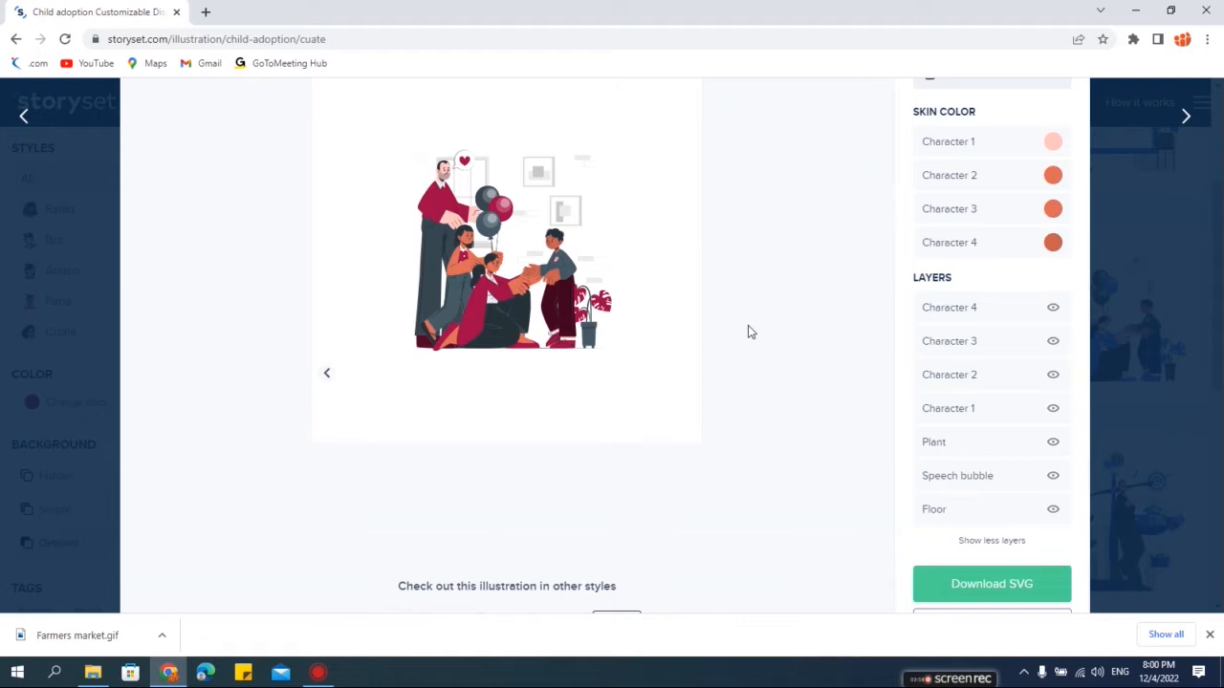
scroll(981, 468, "down", 2)
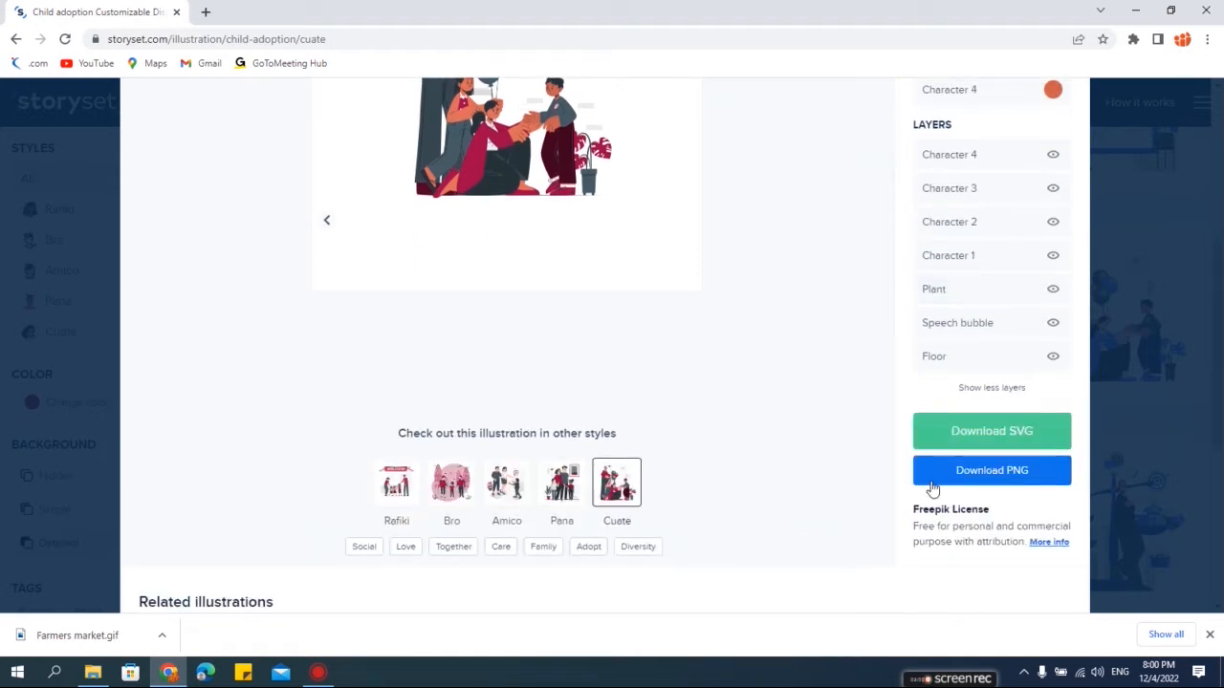
left_click(1006, 480)
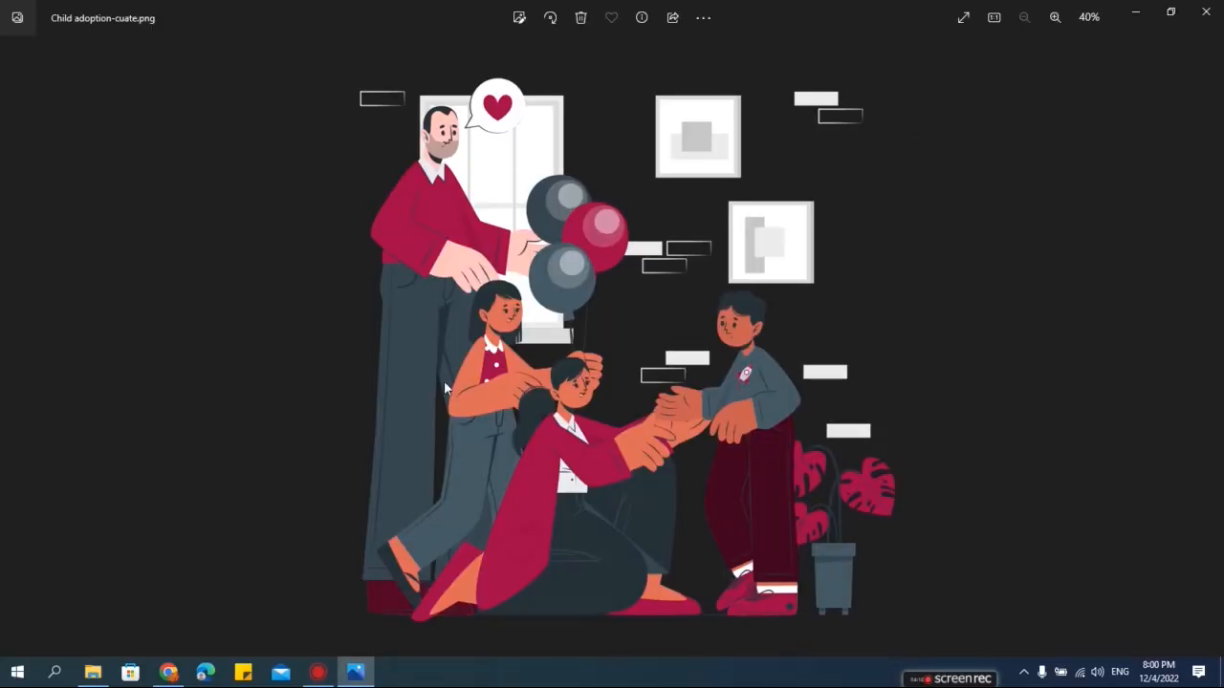
left_click(1206, 14)
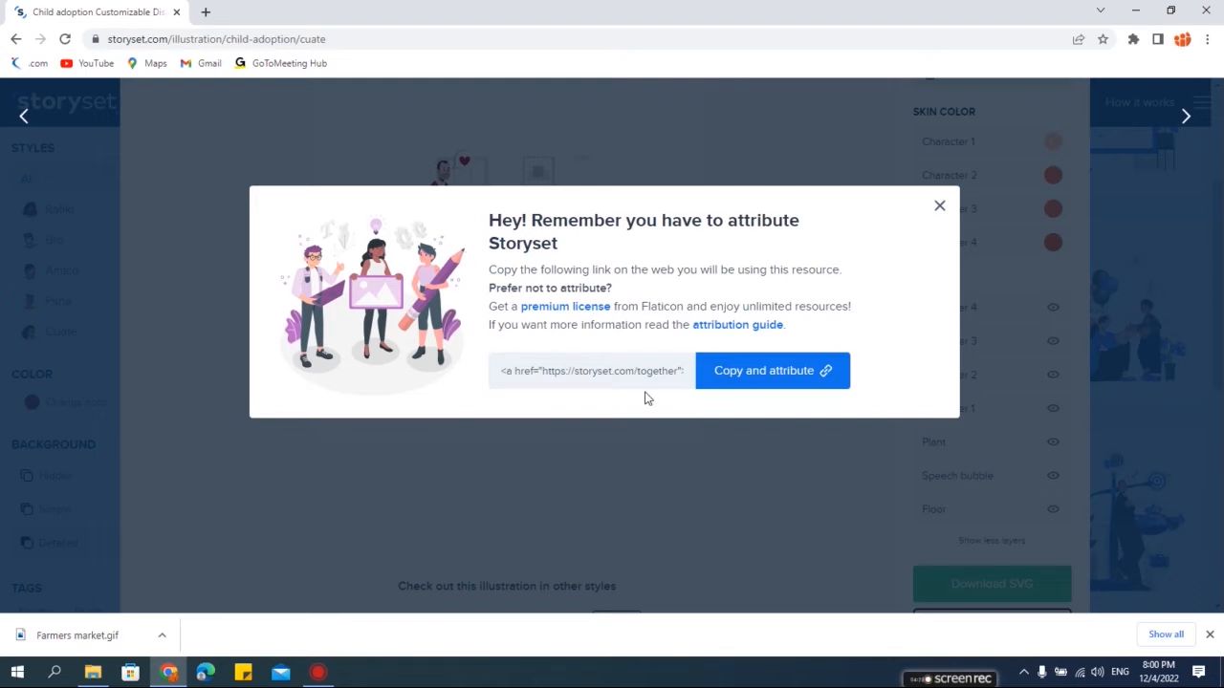
double_click(539, 242)
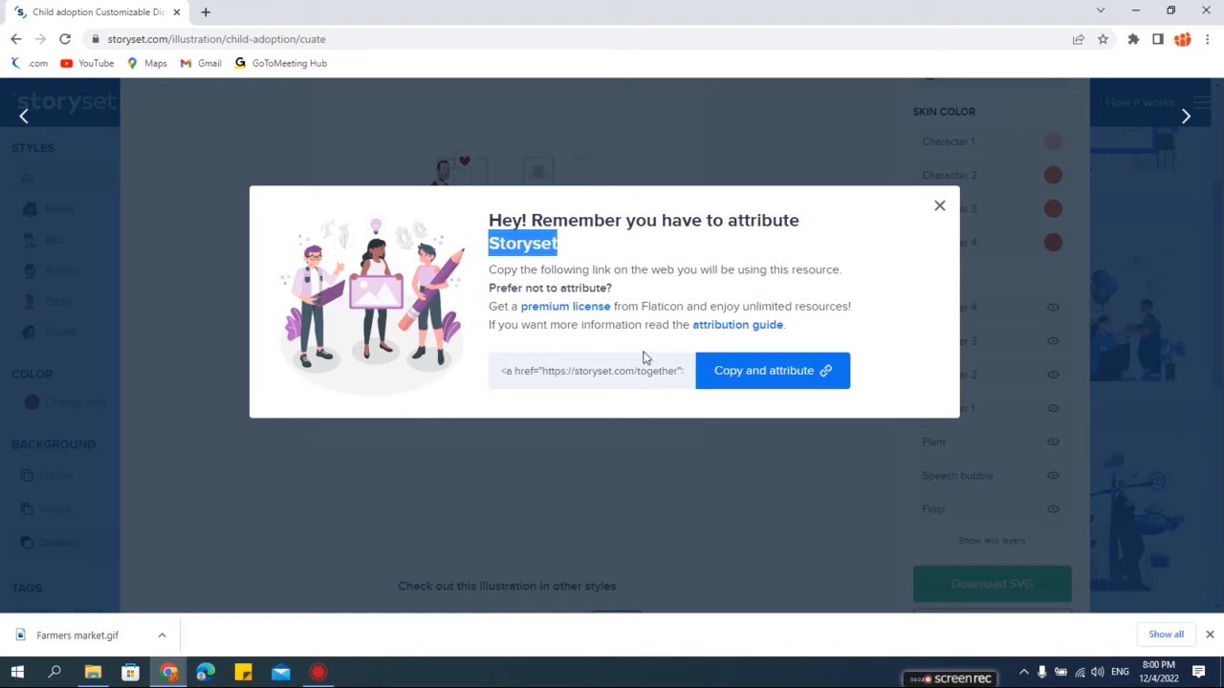
left_click(940, 209)
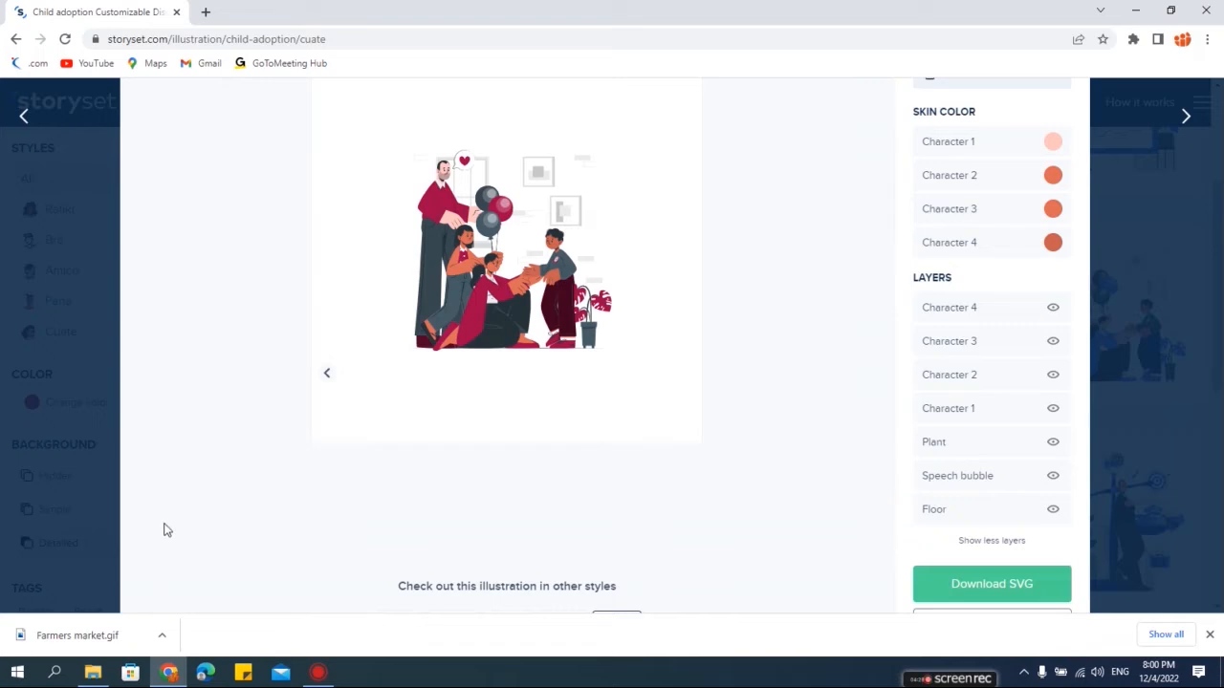
- Open the downloaded Child adoption-cuate.png from the Downloads folder to view it, then close it
mouse_move(98, 681)
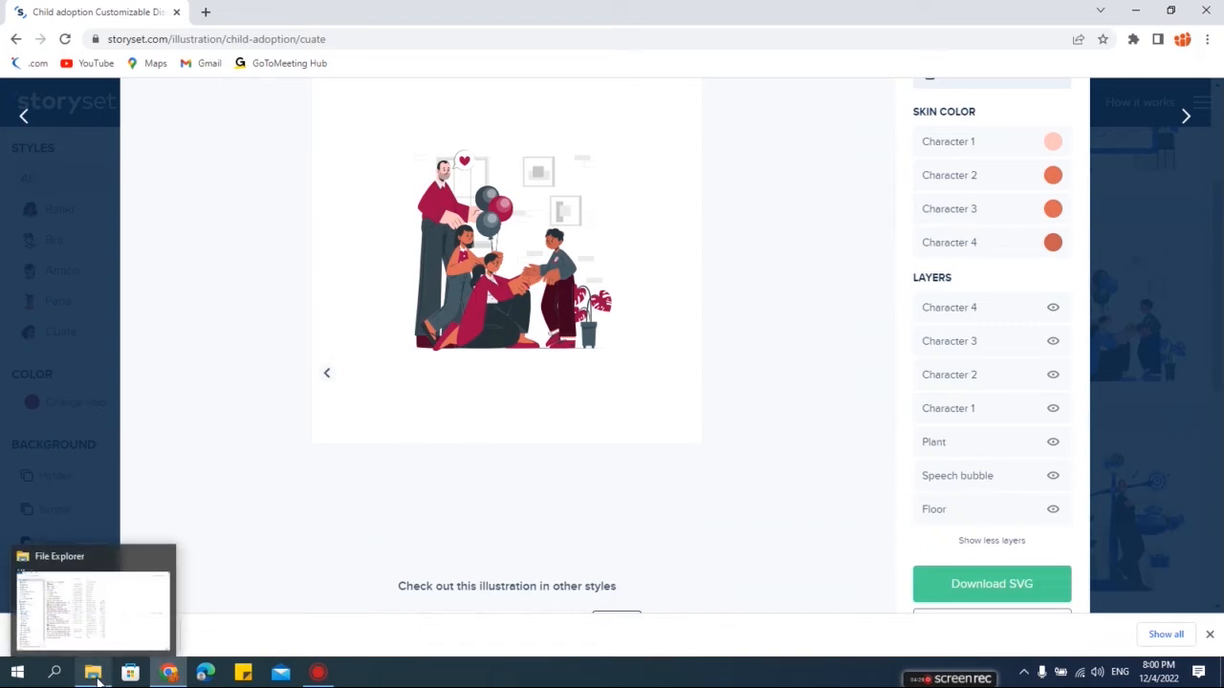
left_click(103, 625)
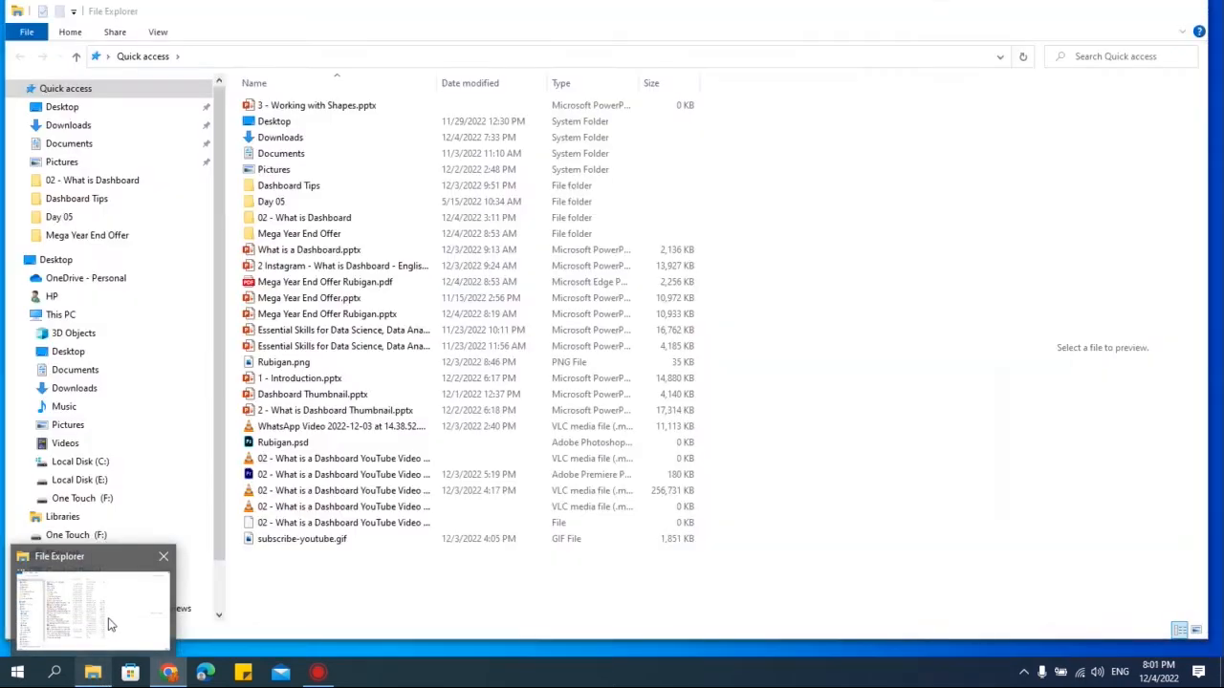
left_click(67, 125)
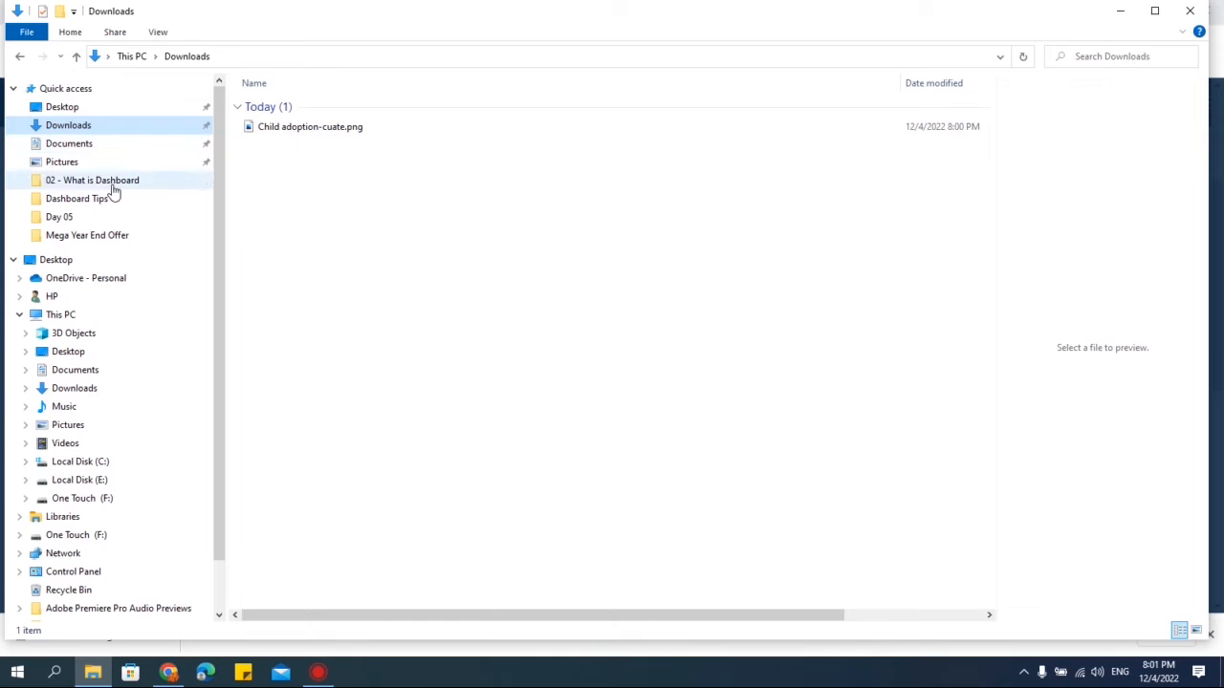
left_click(323, 130)
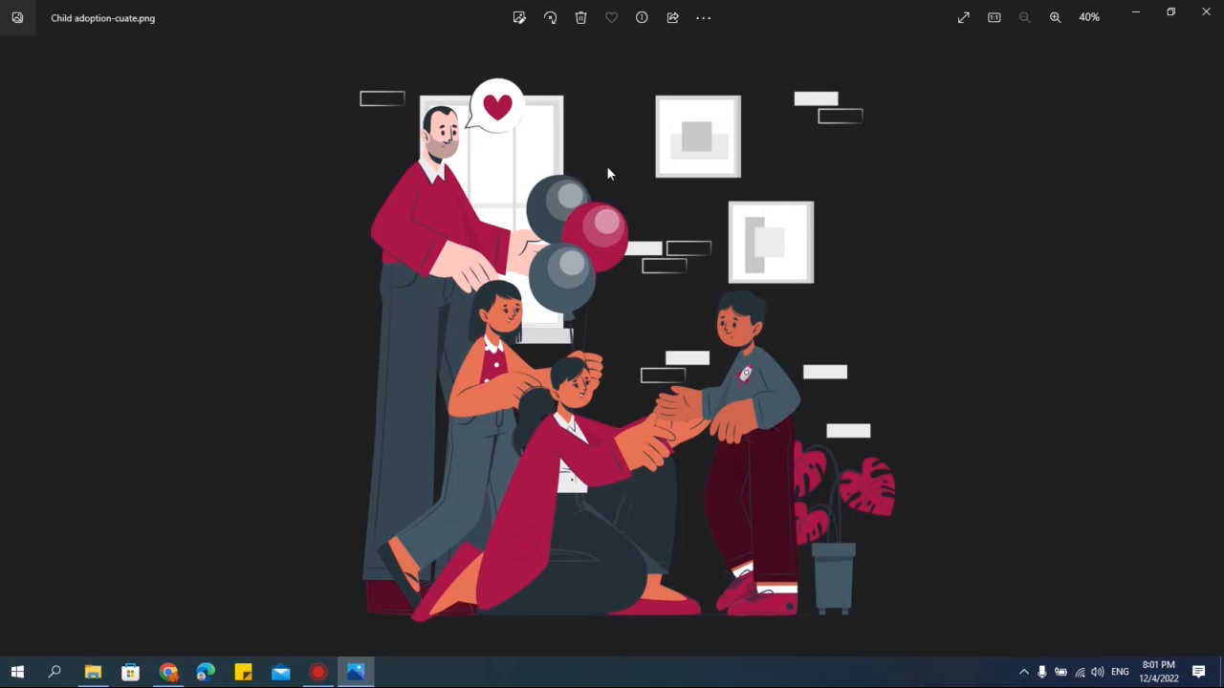
left_click(1205, 13)
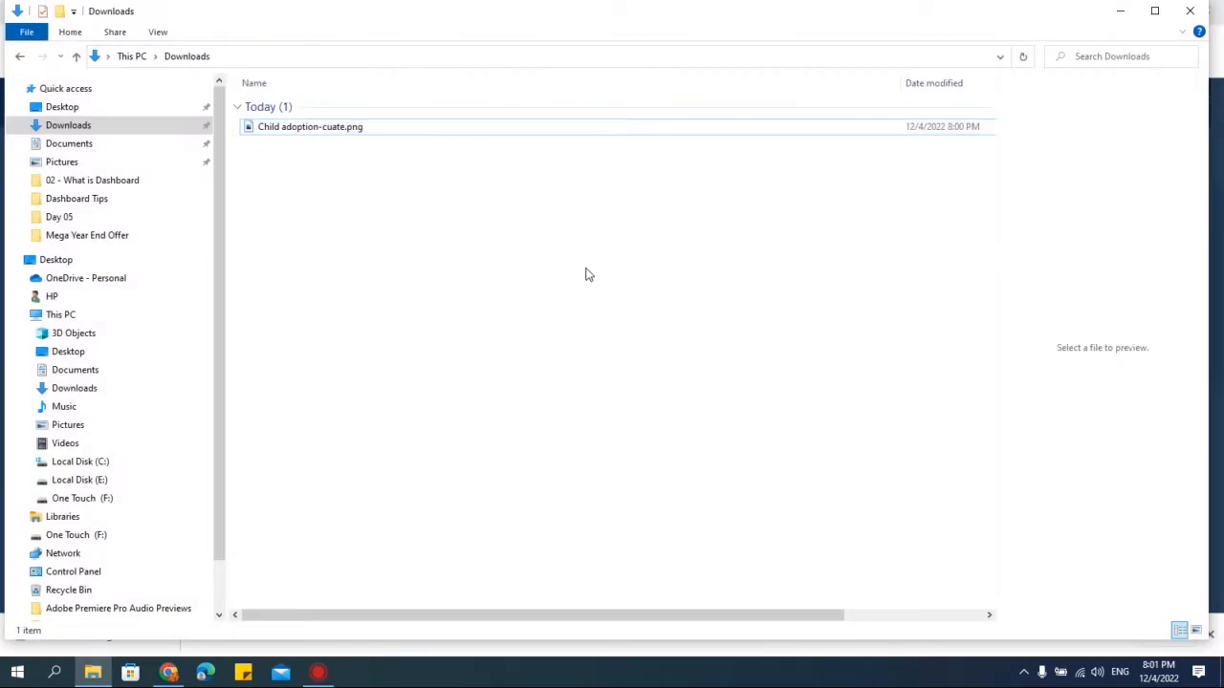
- Launch PowerPoint with the powerpnt run command and create a blank presentation, closing the document recovery pane
key("super+r")
type("p")
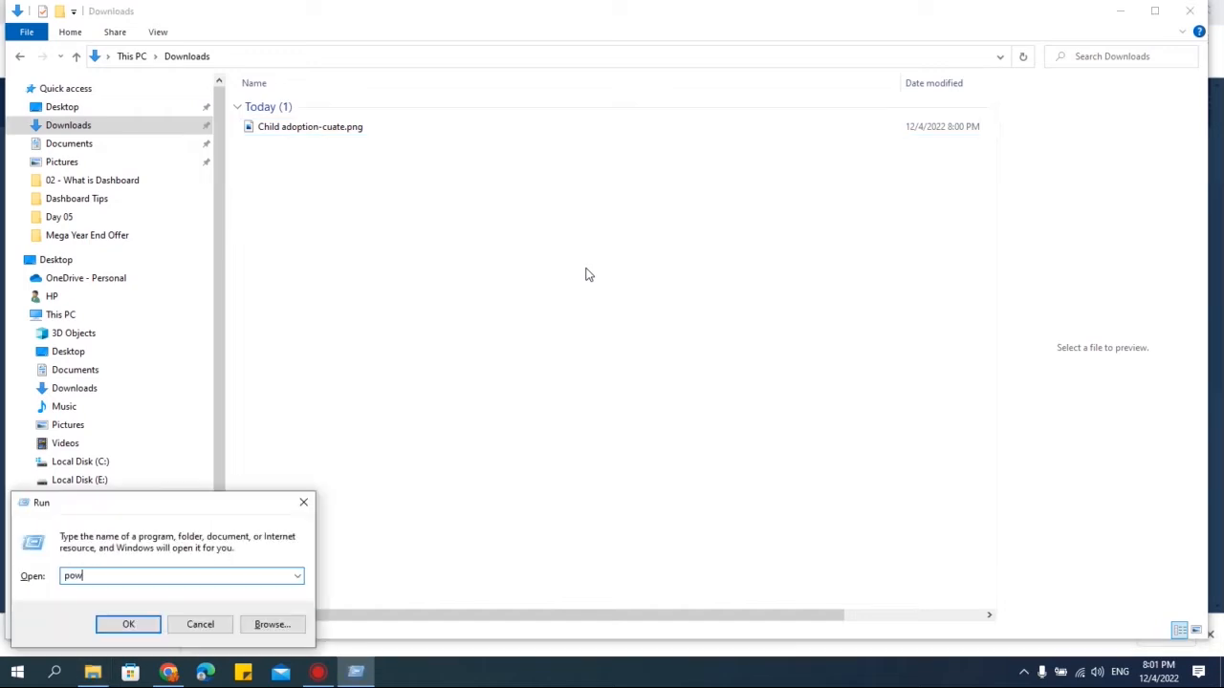
type("owerpnt")
key("Return")
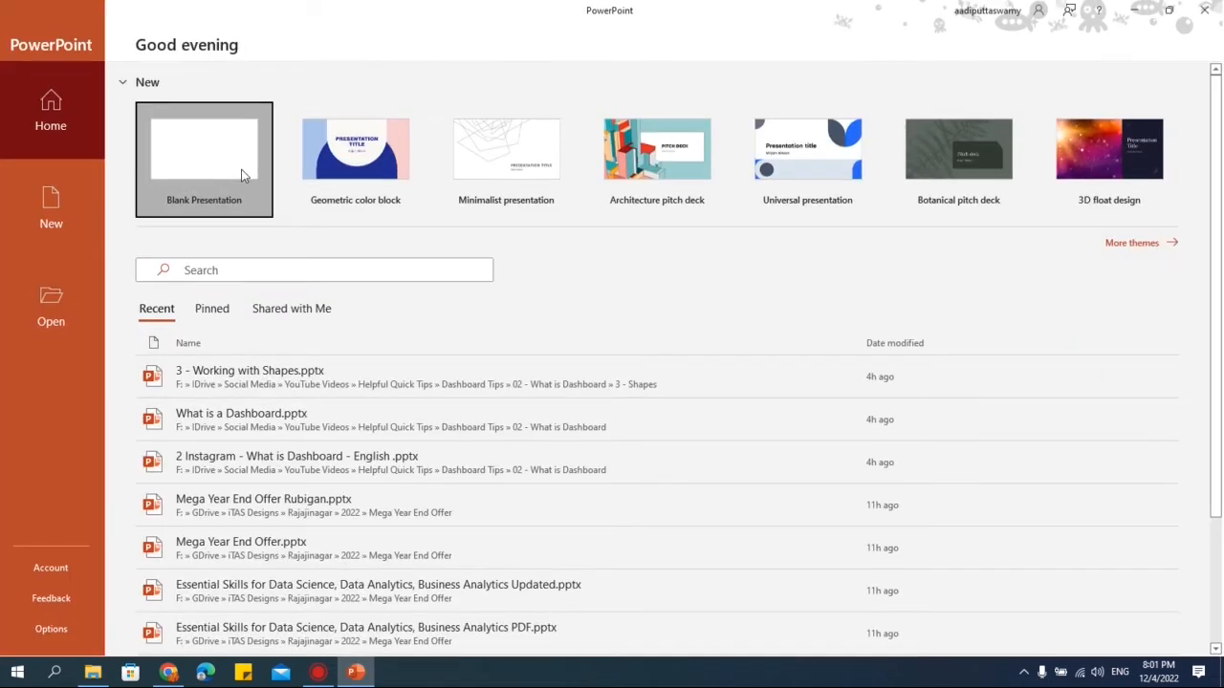
left_click(242, 175)
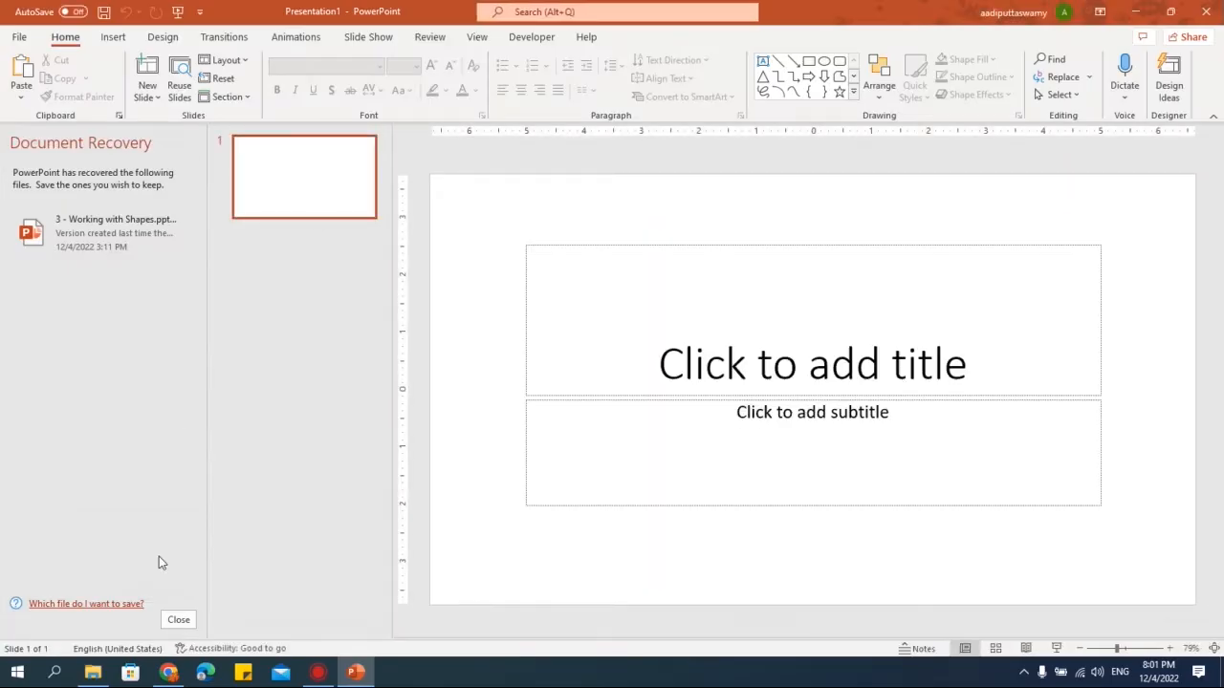
left_click(179, 620)
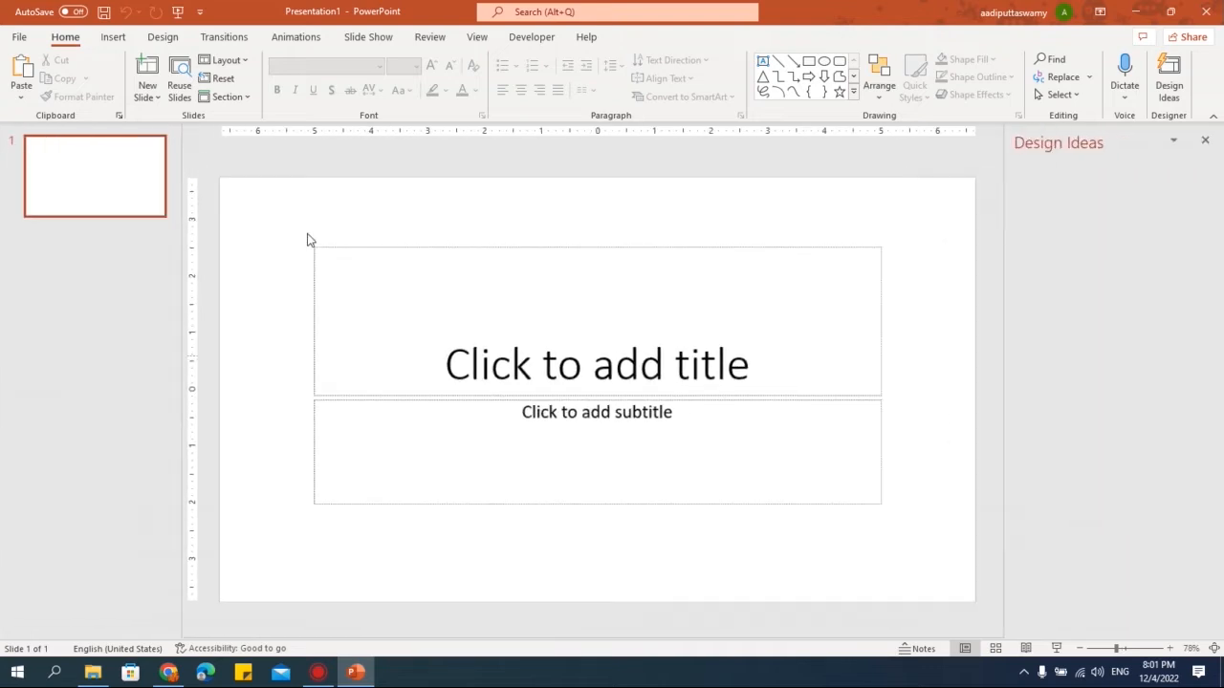
- Delete the title and subtitle placeholders from the slide
left_click_drag(231, 225, 991, 629)
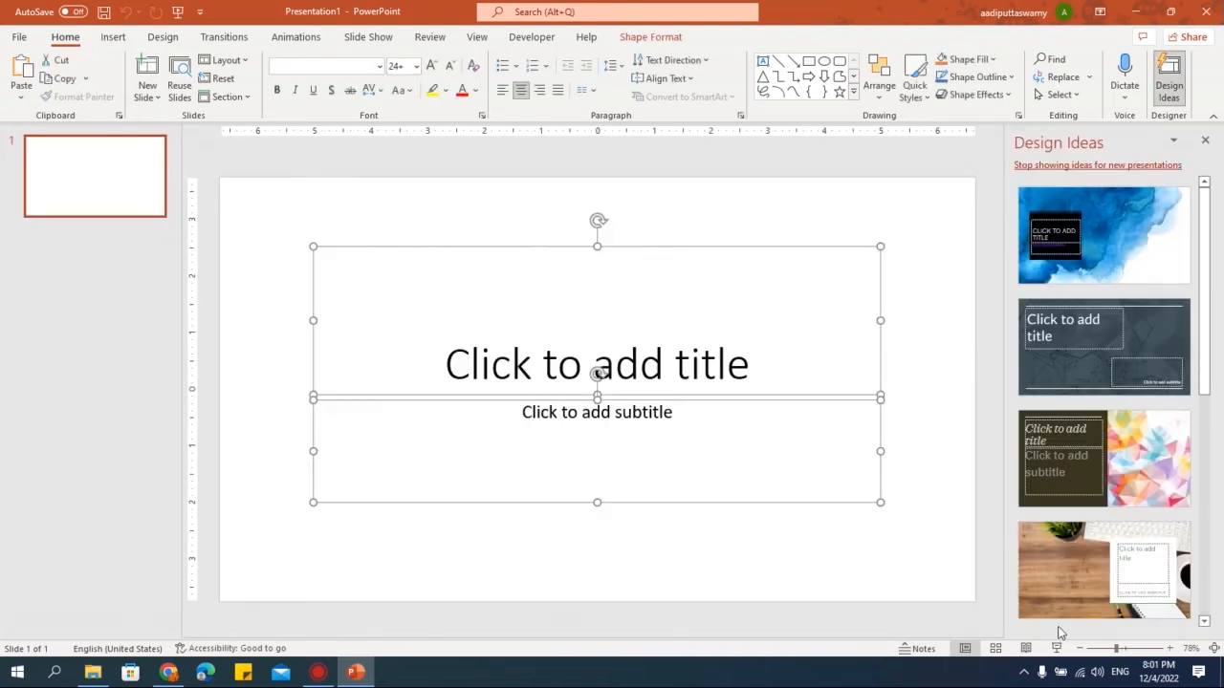
key("Delete")
- Insert Child adoption-cuate.png into the slide by dragging it from the Downloads folder
left_click(93, 672)
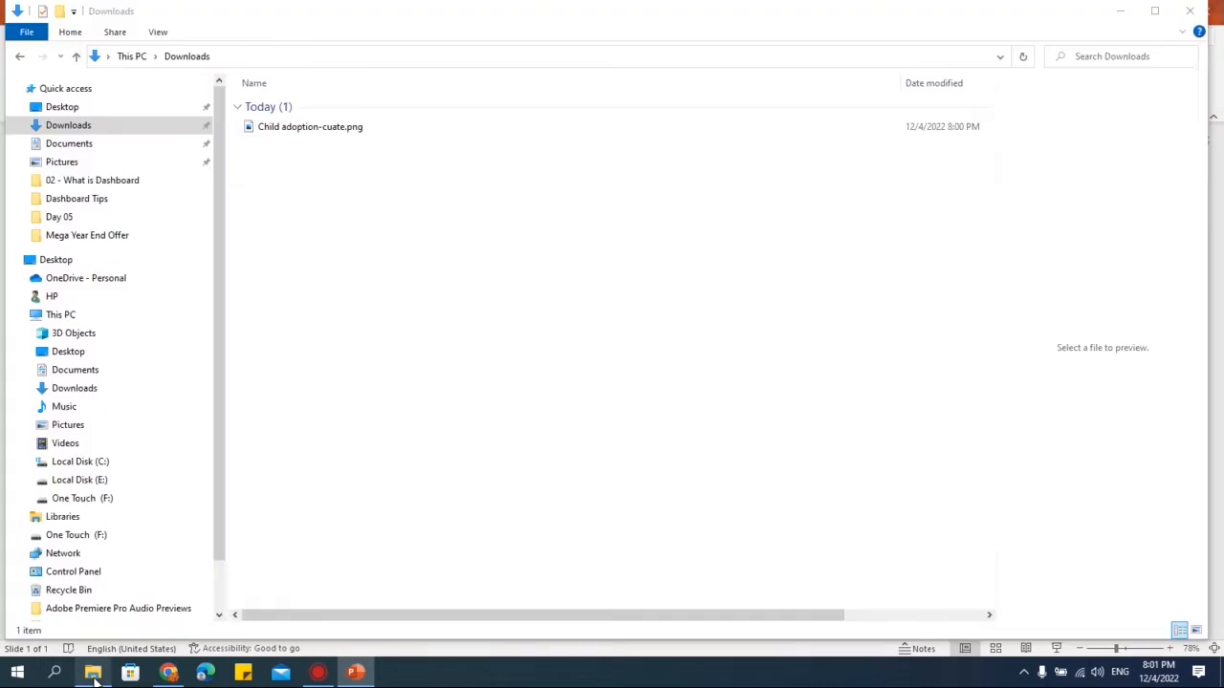
left_click_drag(275, 130, 593, 399)
key("alt+Tab")
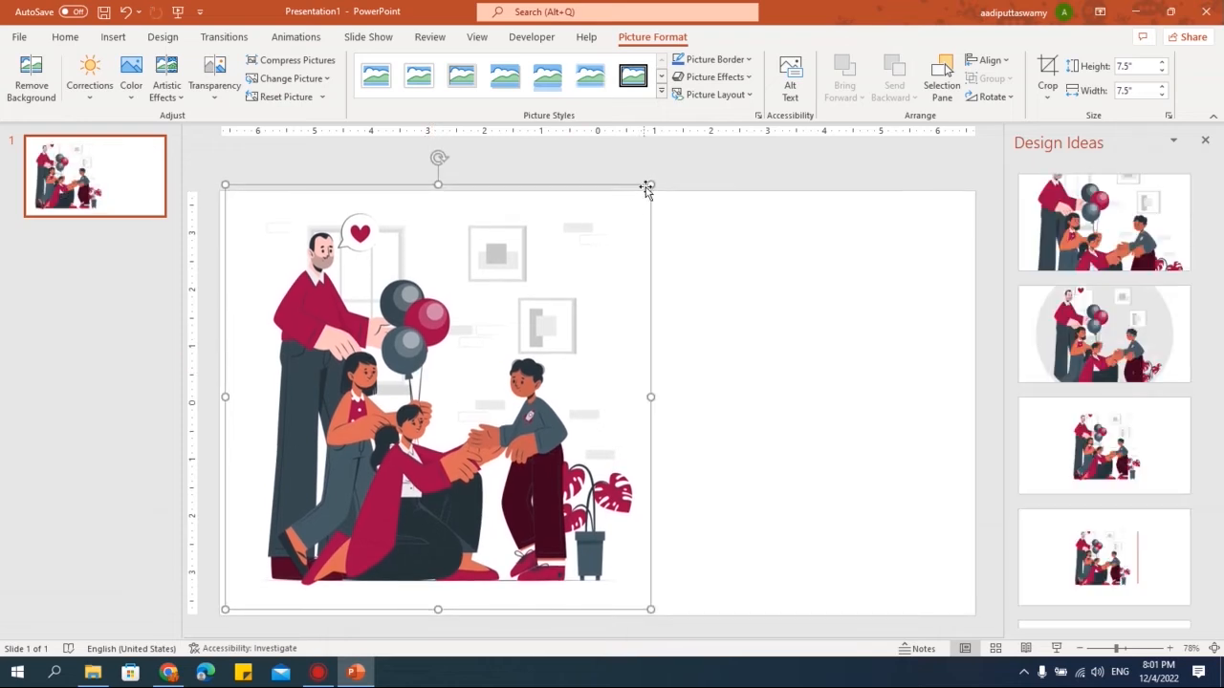
- Resize the picture to about 5.94 inches square and move it toward the slide's left side
left_click_drag(648, 184, 560, 238)
left_click_drag(424, 418, 403, 408)
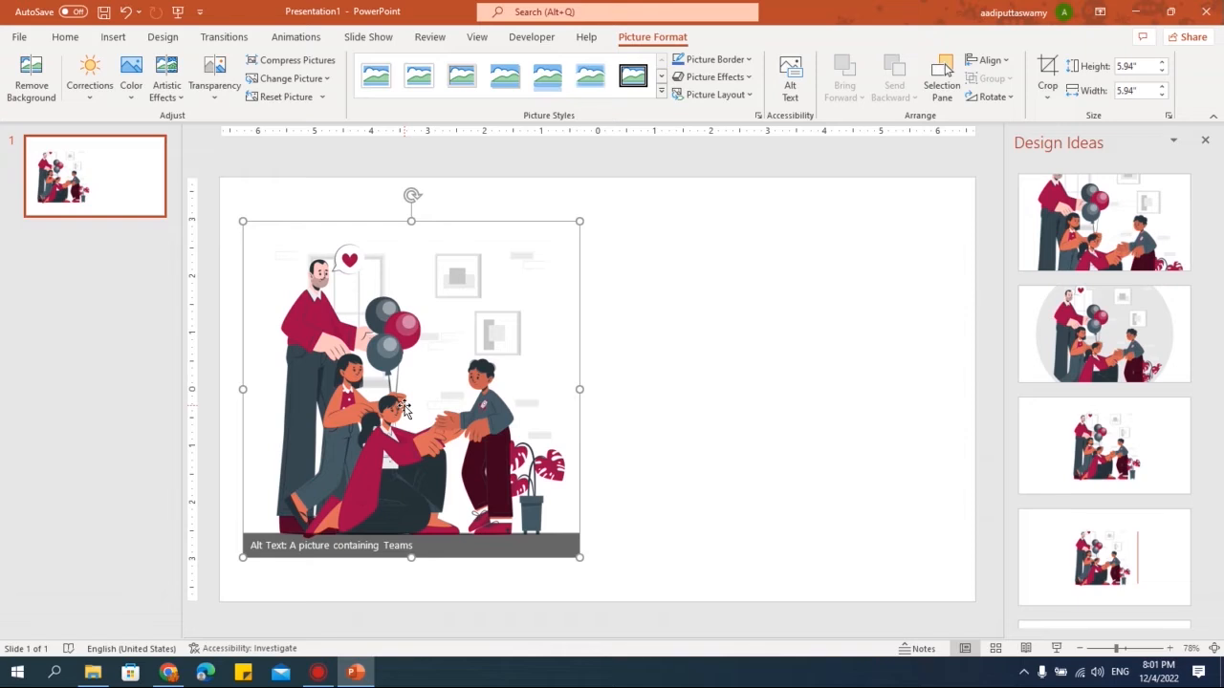
- Return to the Storyset editor and scroll back to its top
left_click(168, 673)
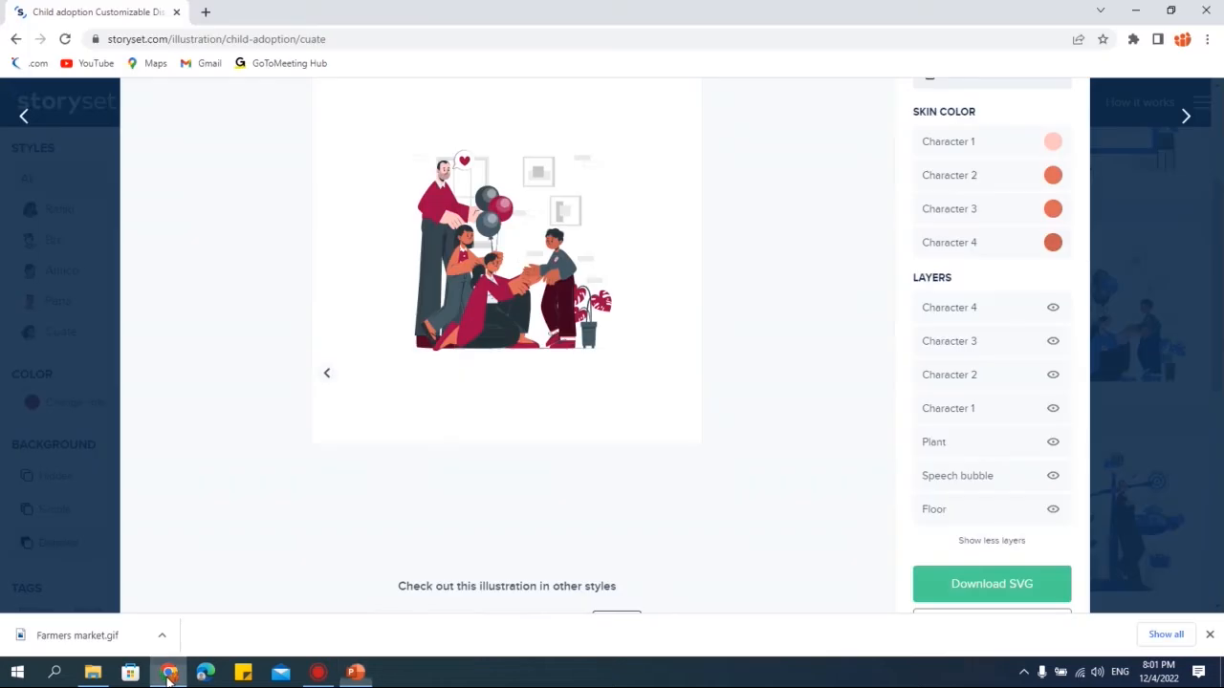
scroll(732, 380, "up", 2)
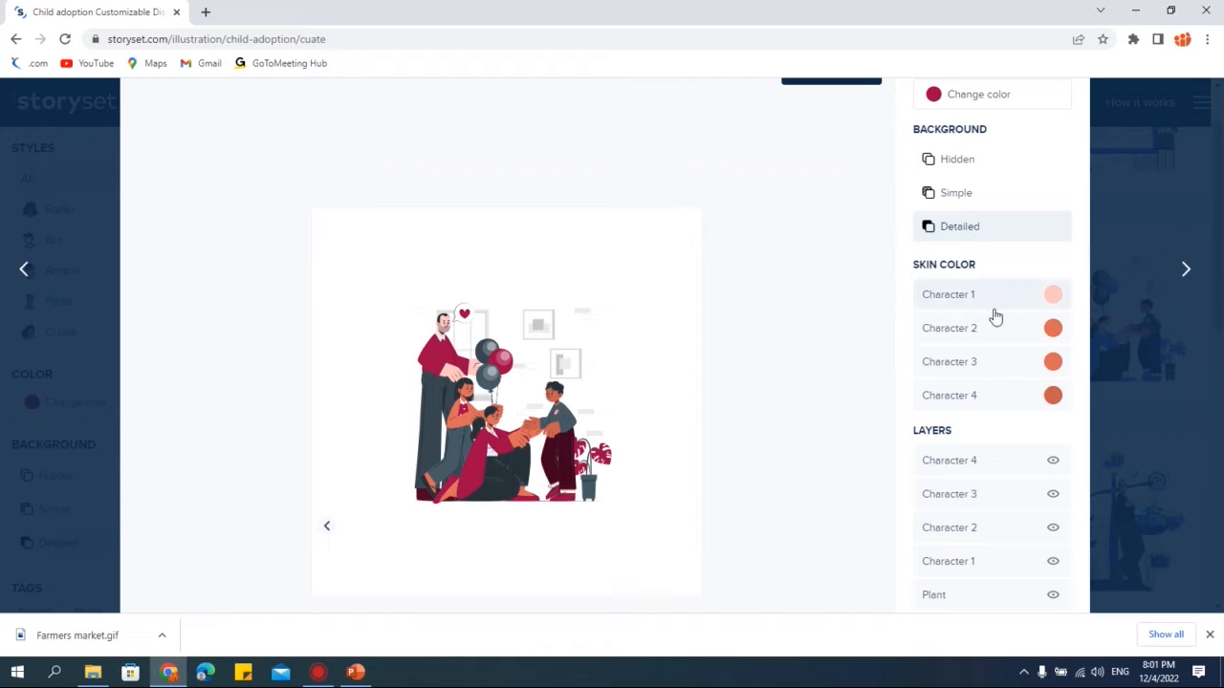
scroll(994, 317, "up", 1)
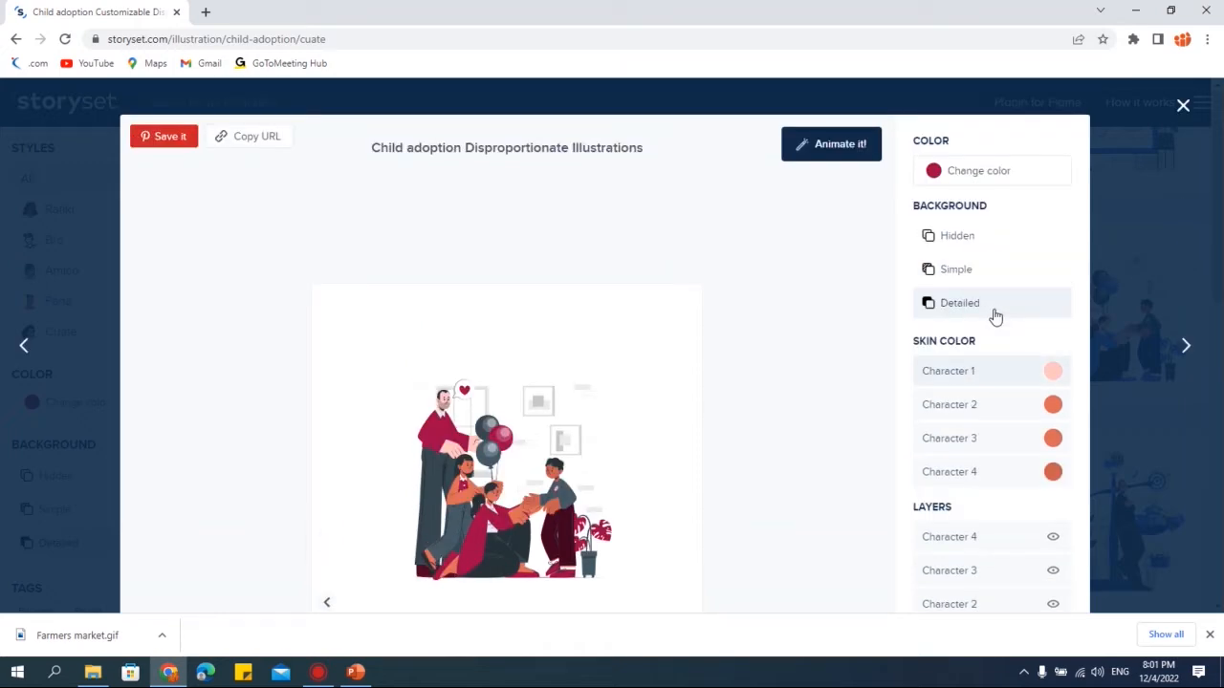
- Open the illustration in the animation editor, try randomized animations, and reset them
left_click(828, 148)
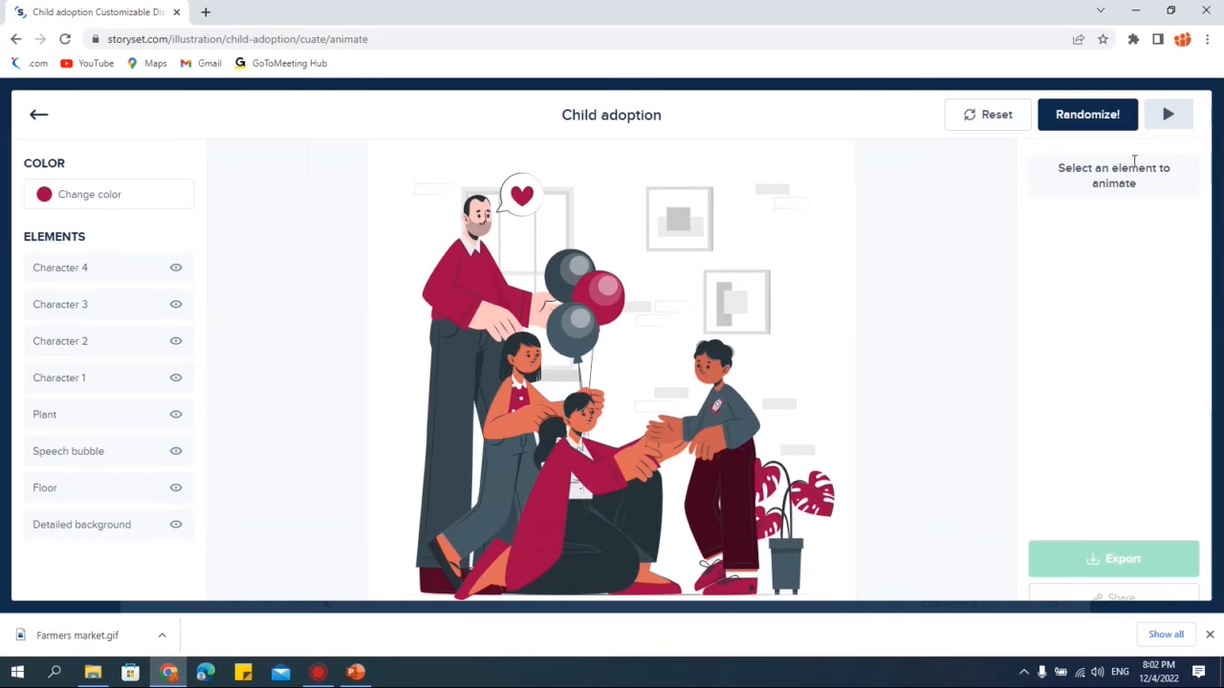
left_click(1087, 116)
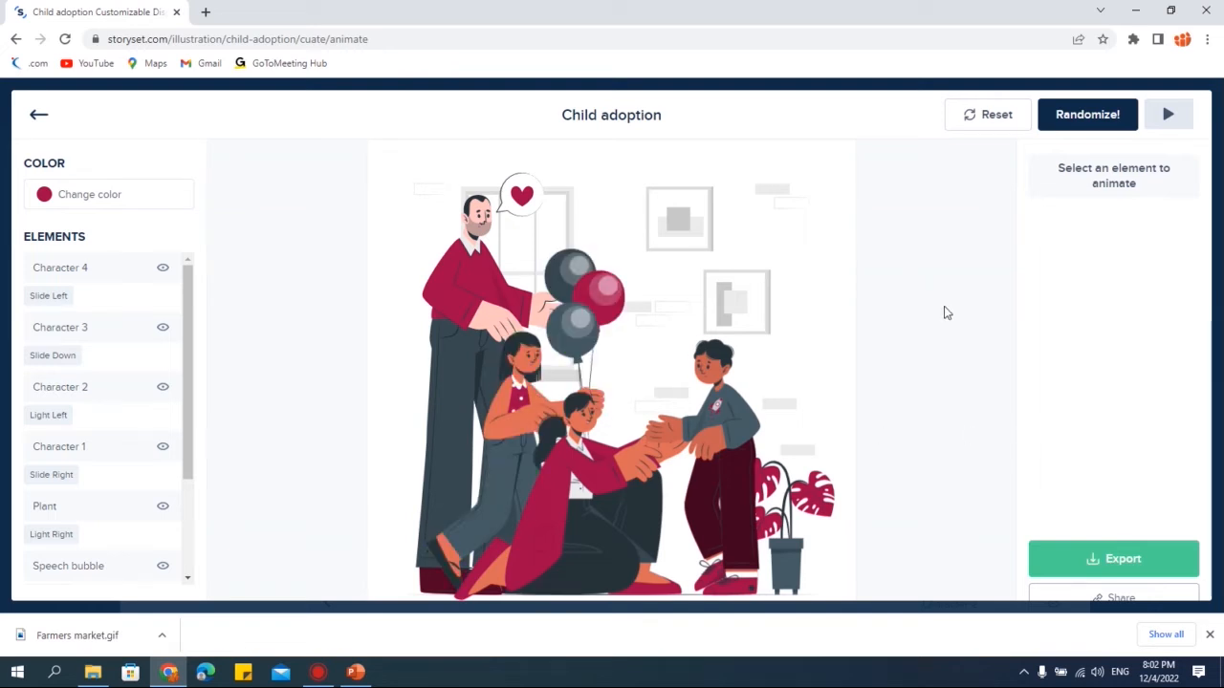
left_click(1109, 120)
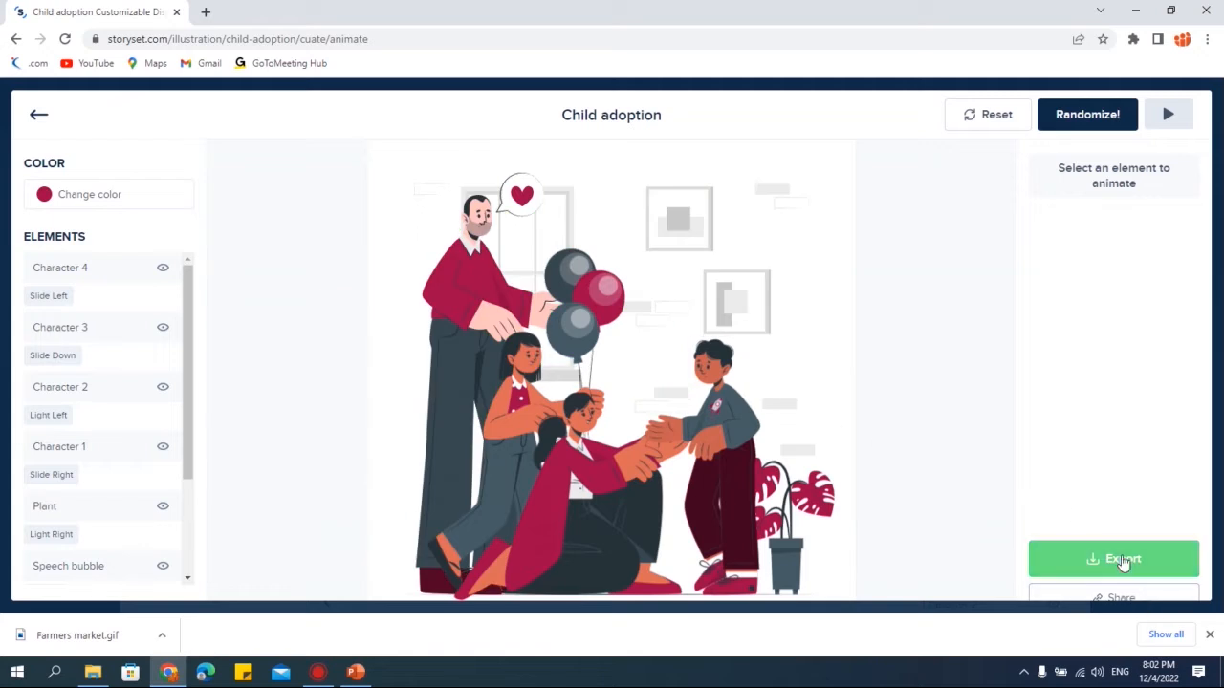
left_click(1114, 564)
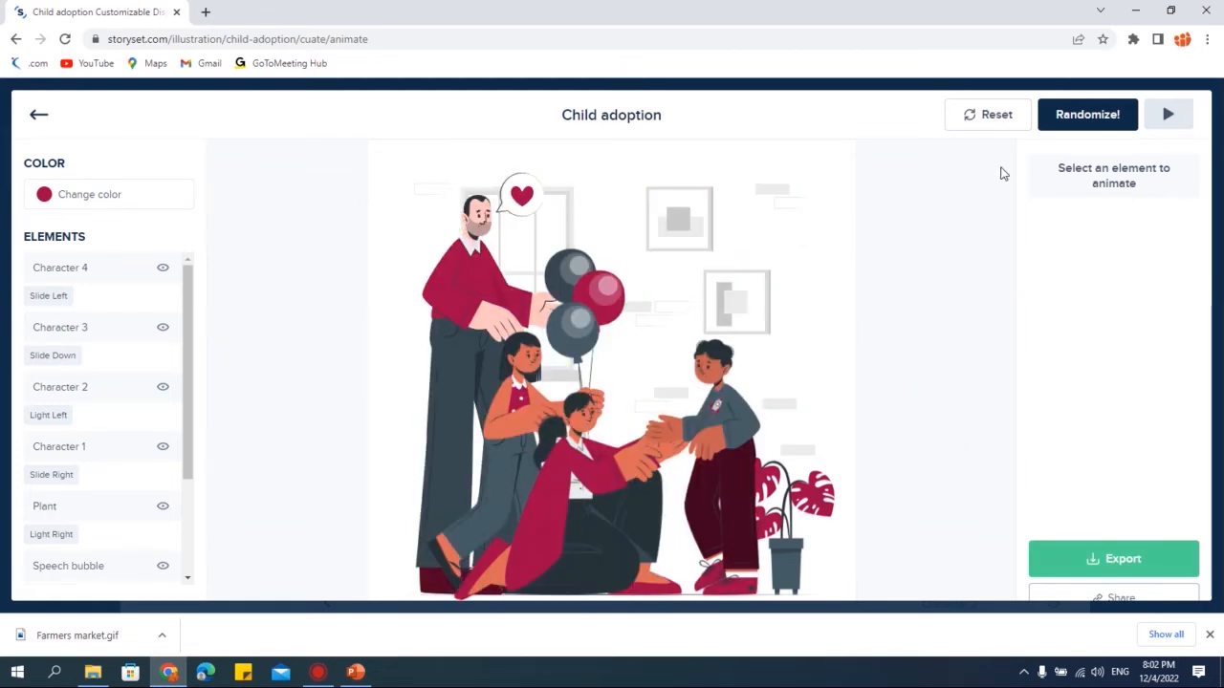
left_click(995, 117)
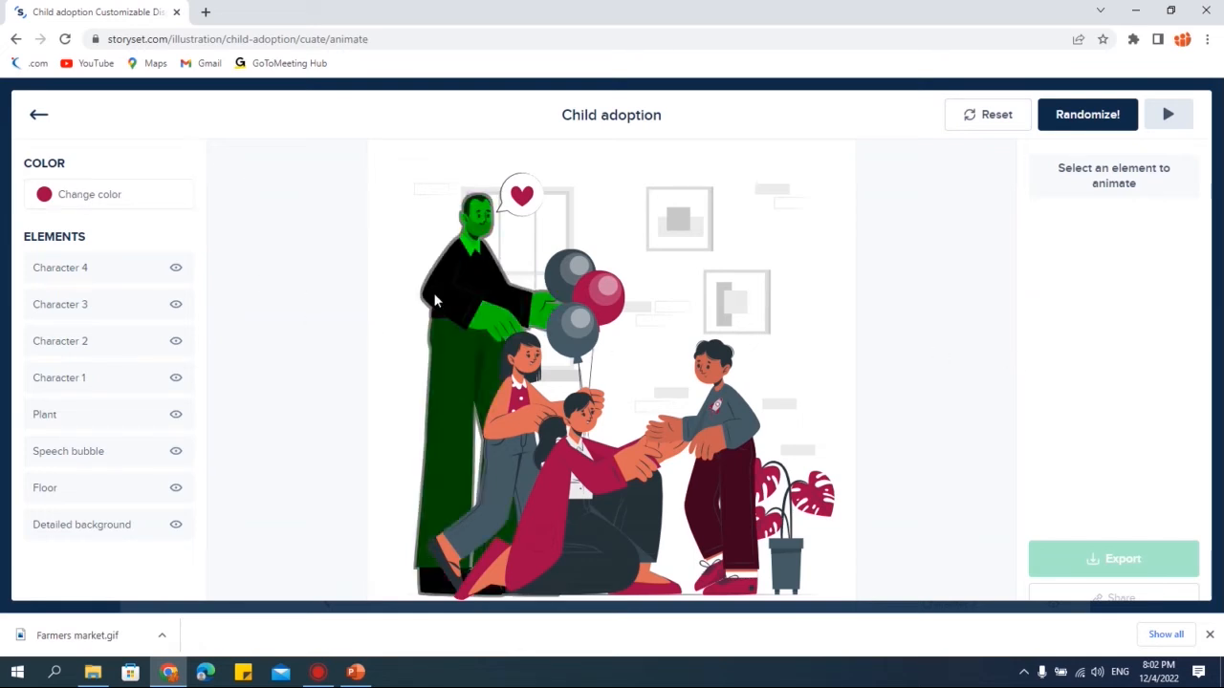
- Change the illustration's main colour, trying yellow and red before settling on blue 407BFF
left_click(69, 201)
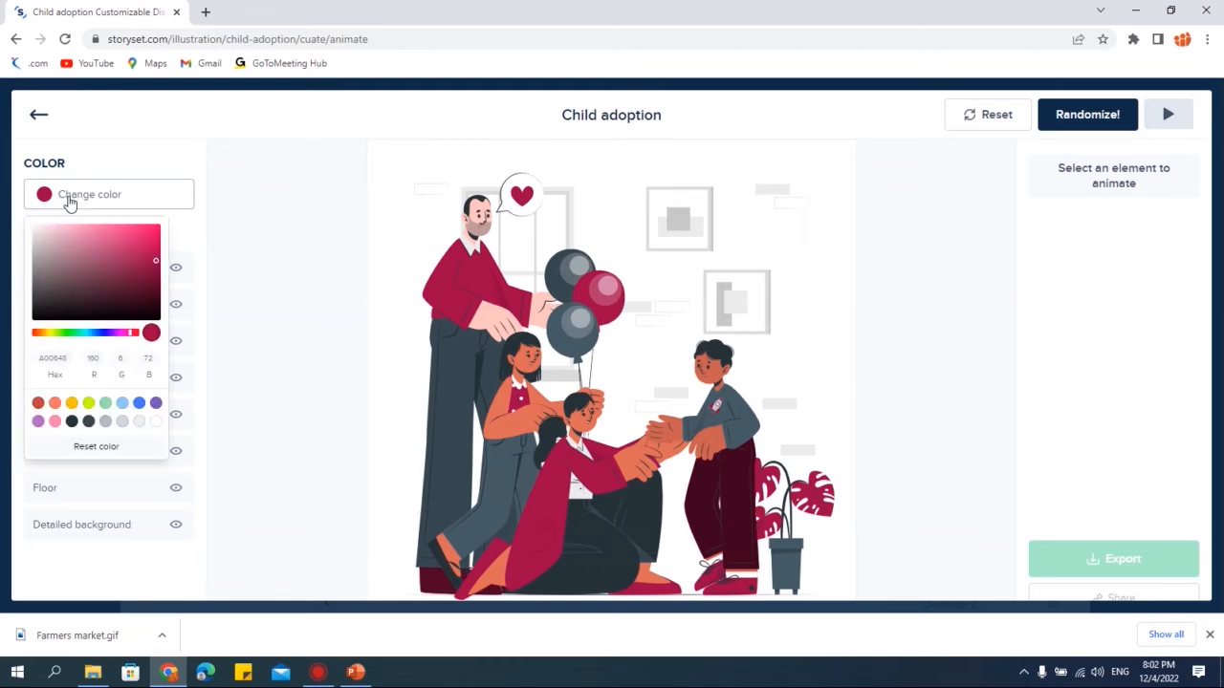
left_click(72, 405)
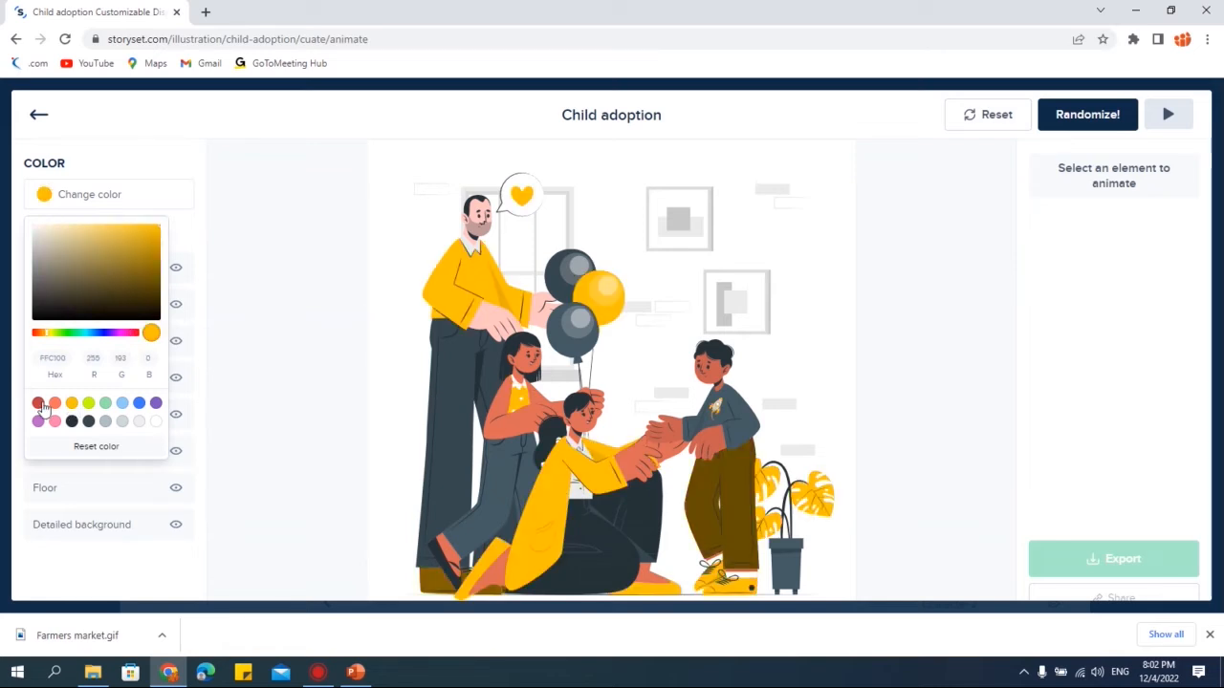
left_click(40, 404)
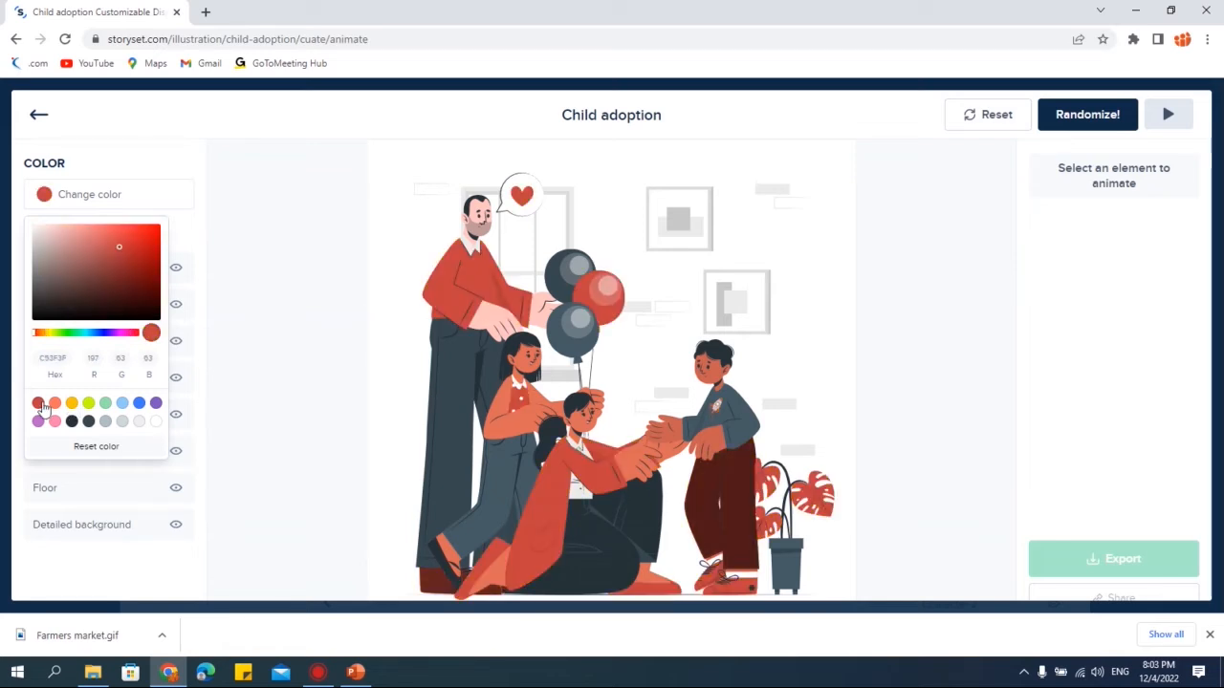
left_click(144, 403)
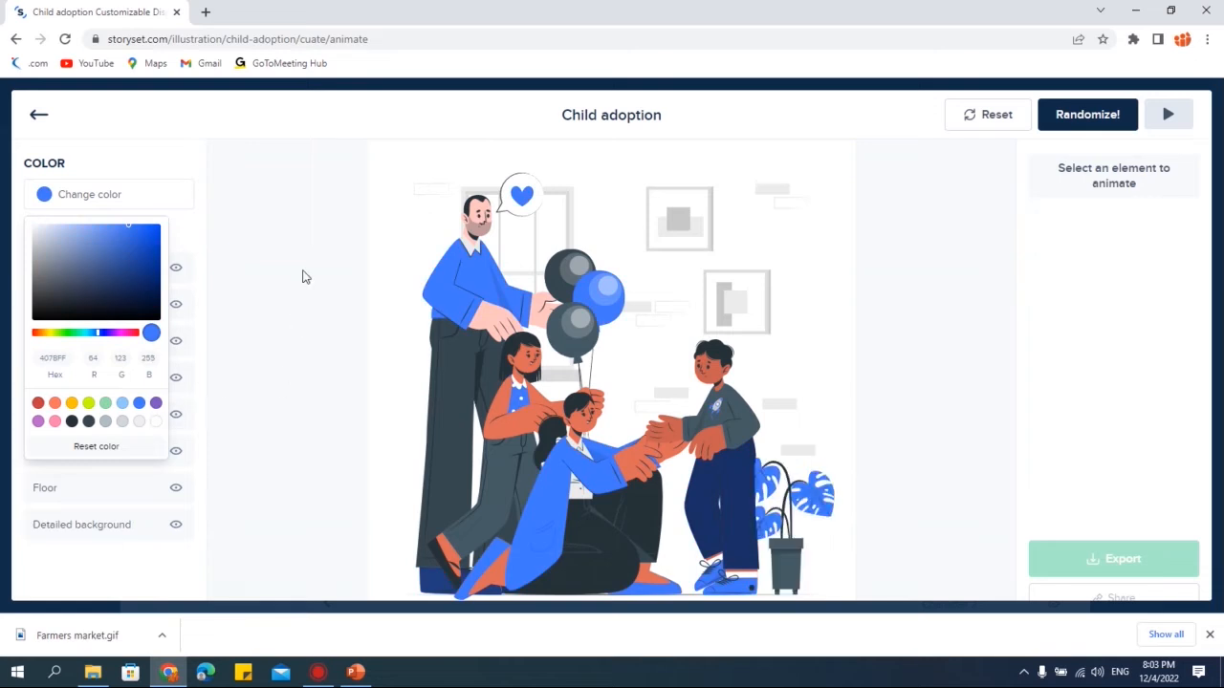
left_click(319, 366)
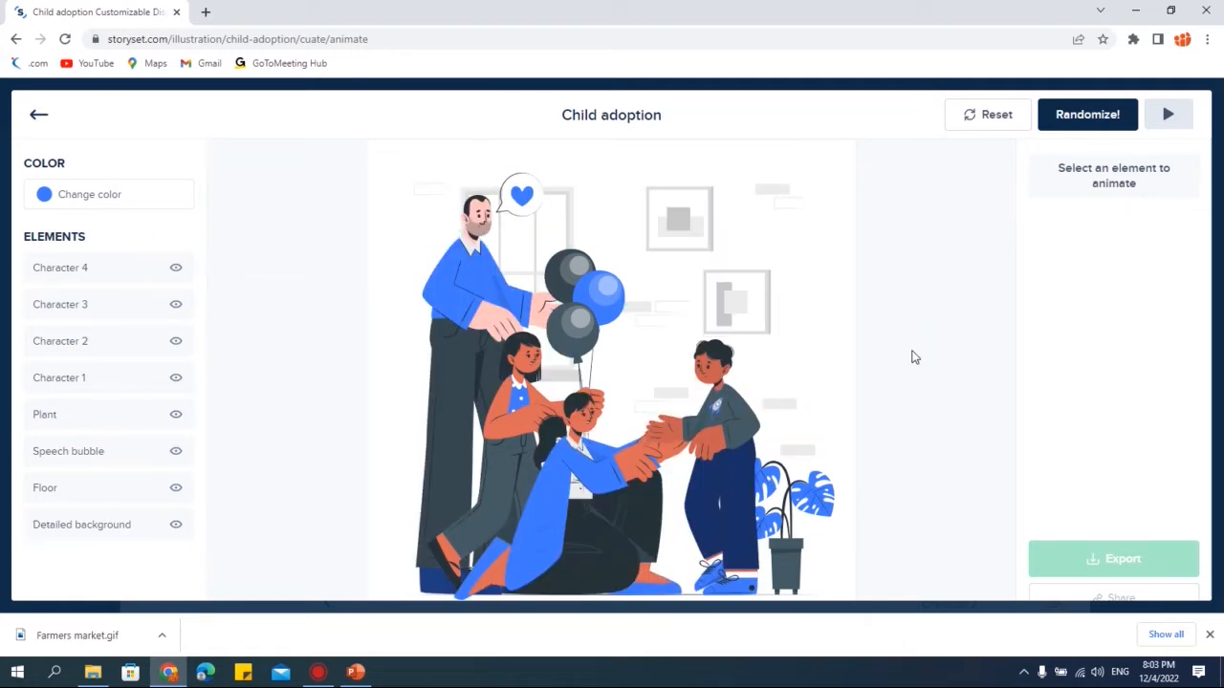
- Examine the illustration's elements by selecting them on the canvas and in the list, toggling Character 4's visibility
left_click(666, 223)
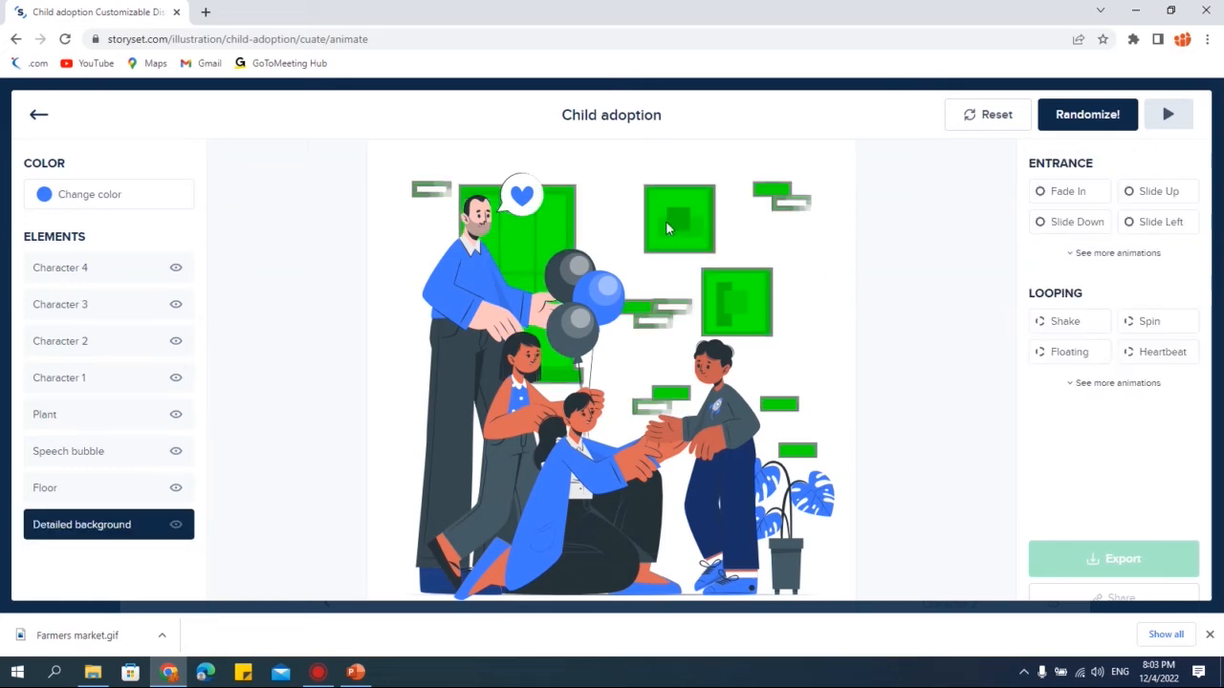
left_click(472, 279)
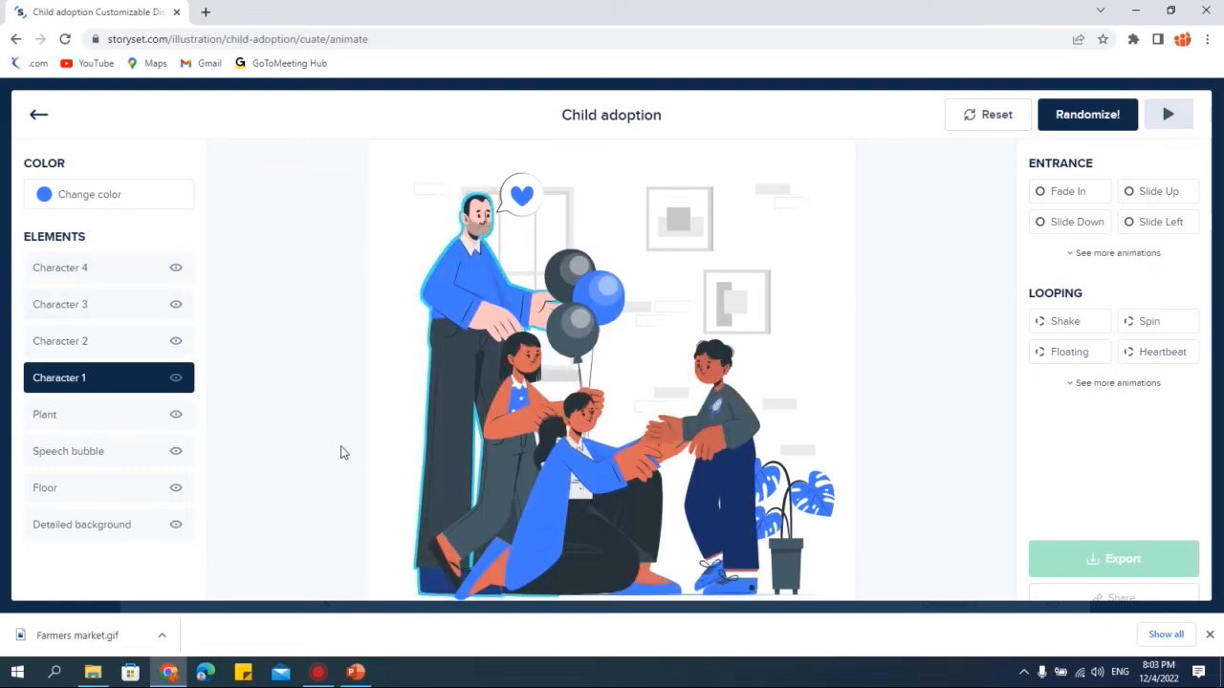
left_click(66, 277)
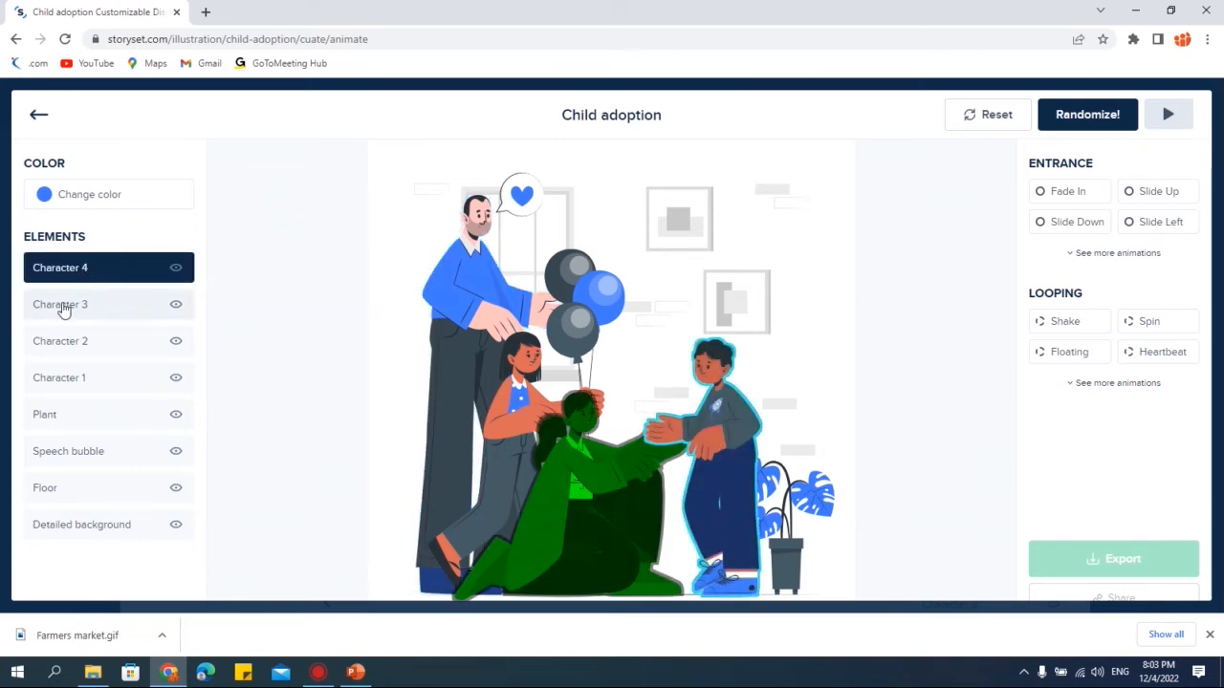
left_click(62, 308)
left_click(67, 270)
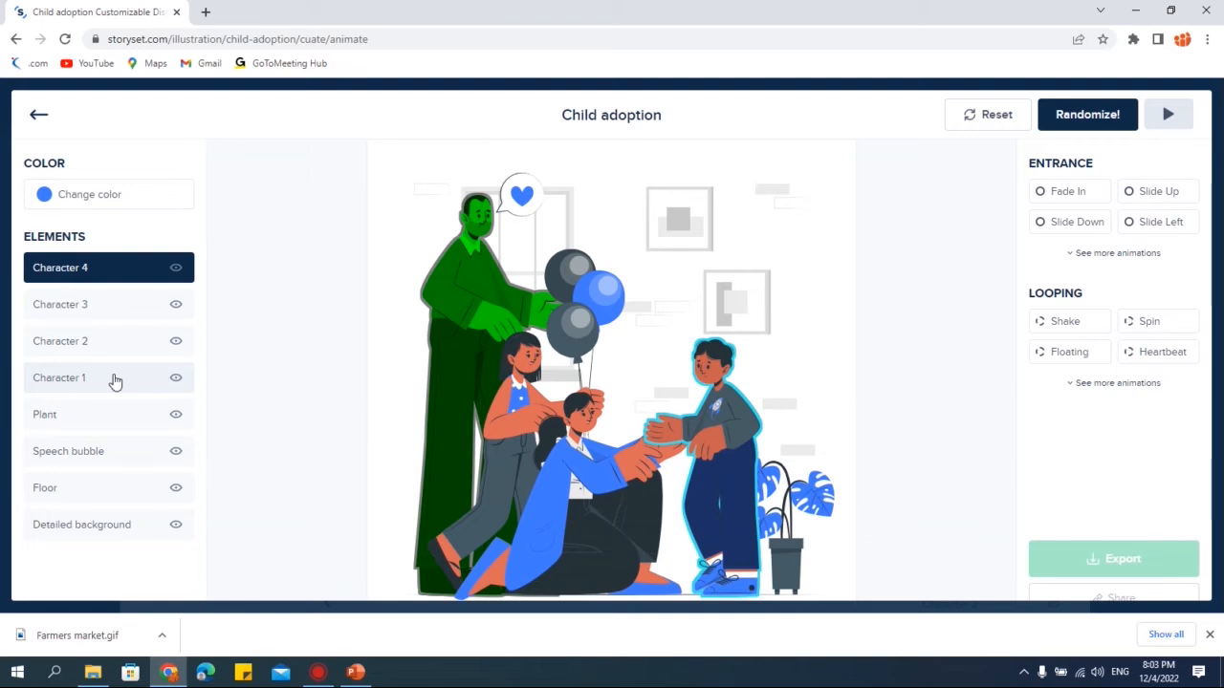
left_click(308, 313)
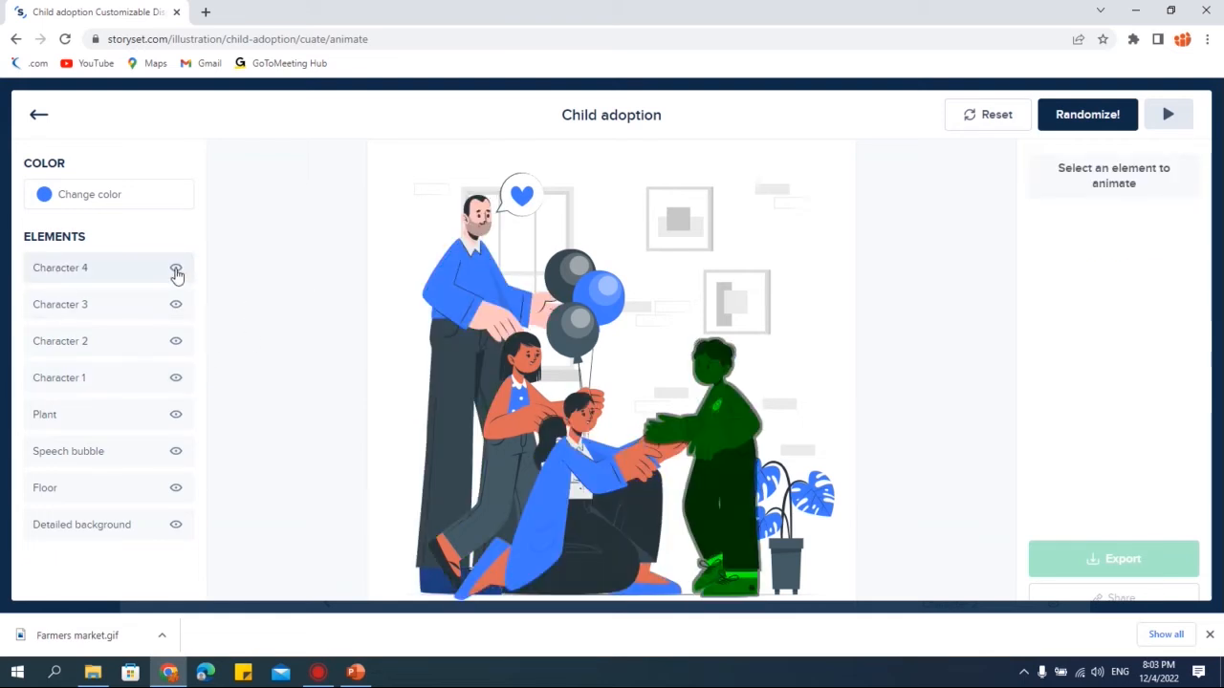
left_click(176, 273)
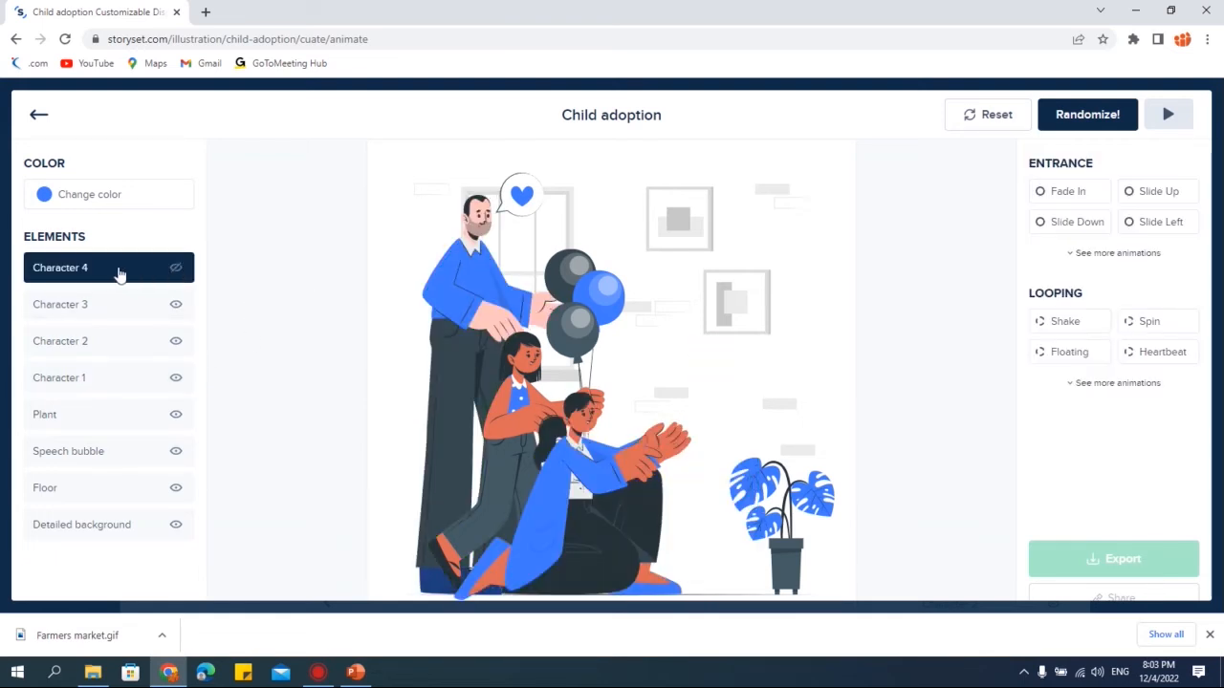
left_click(176, 267)
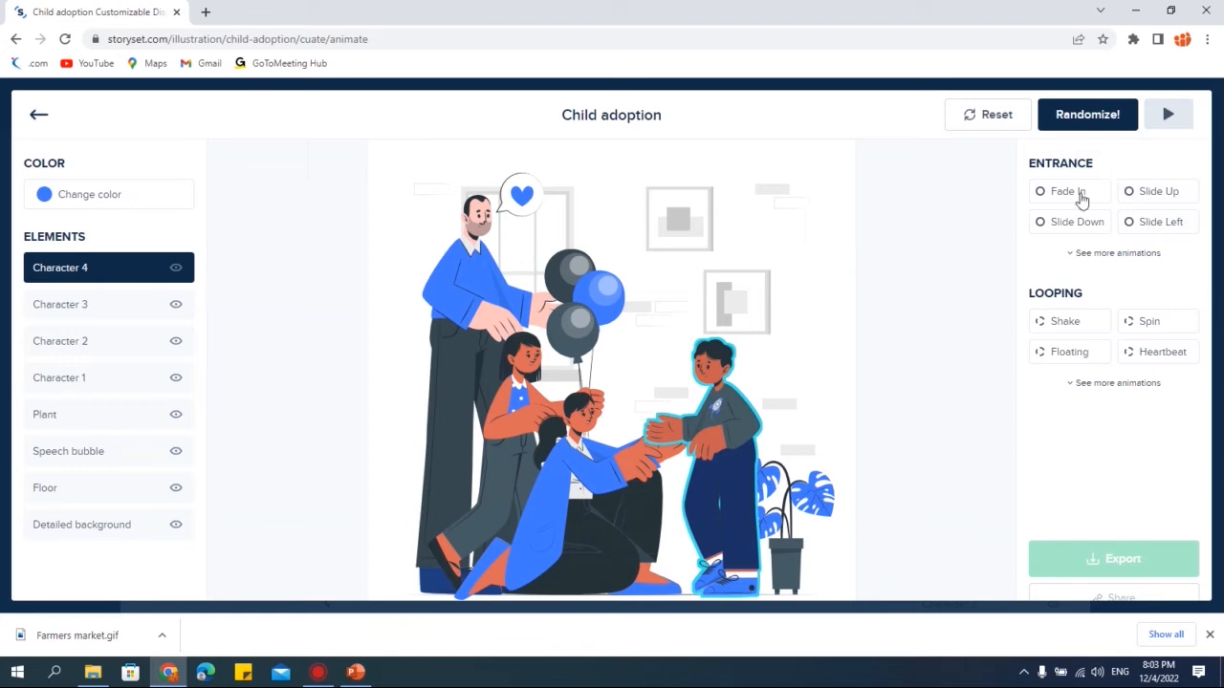
- Try several entrance animations on Character 4 and apply Slide Right
left_click(1117, 385)
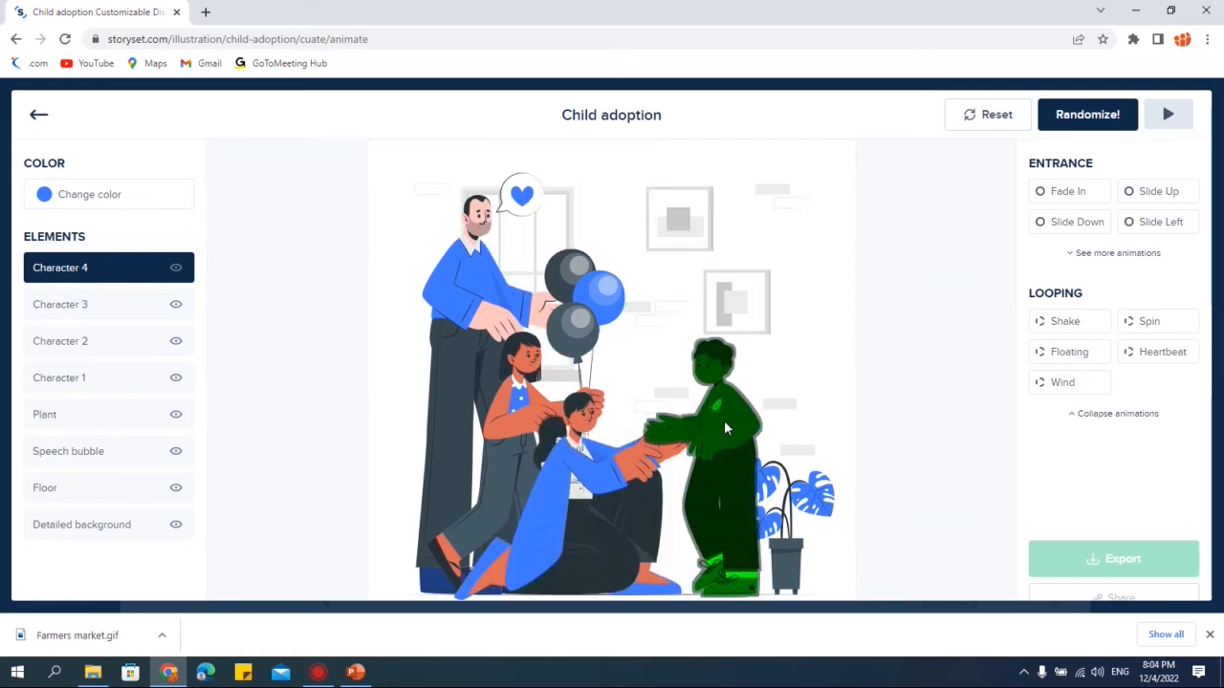
left_click(1066, 195)
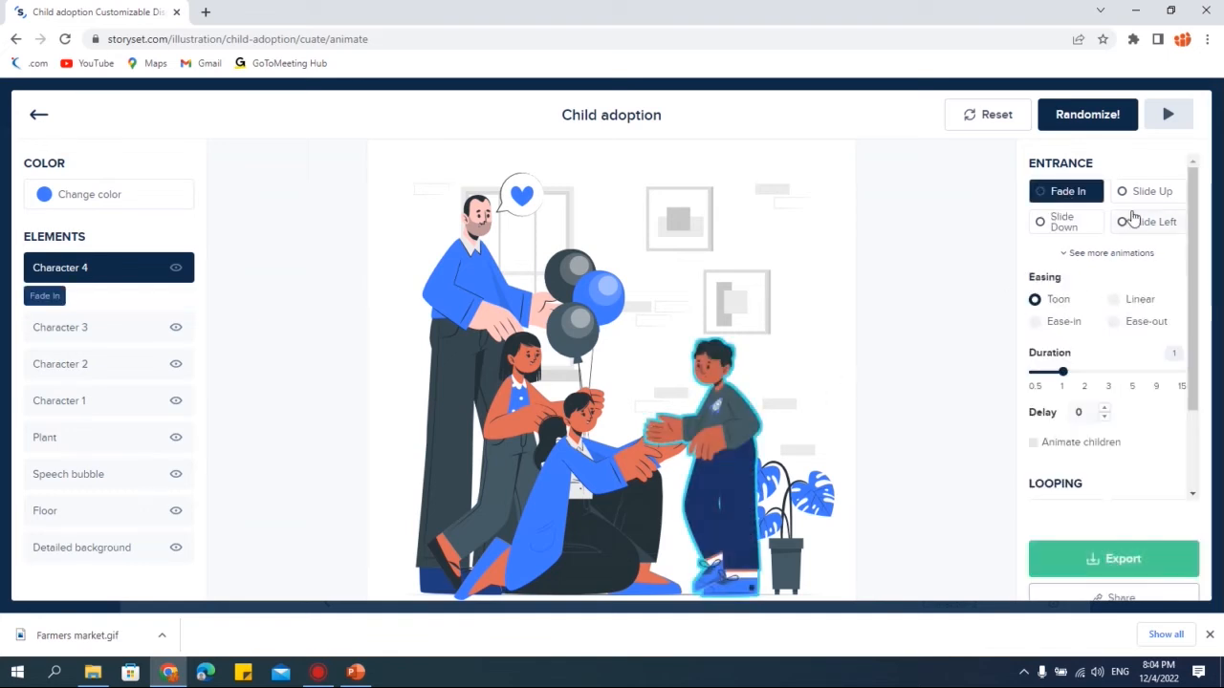
left_click(1150, 191)
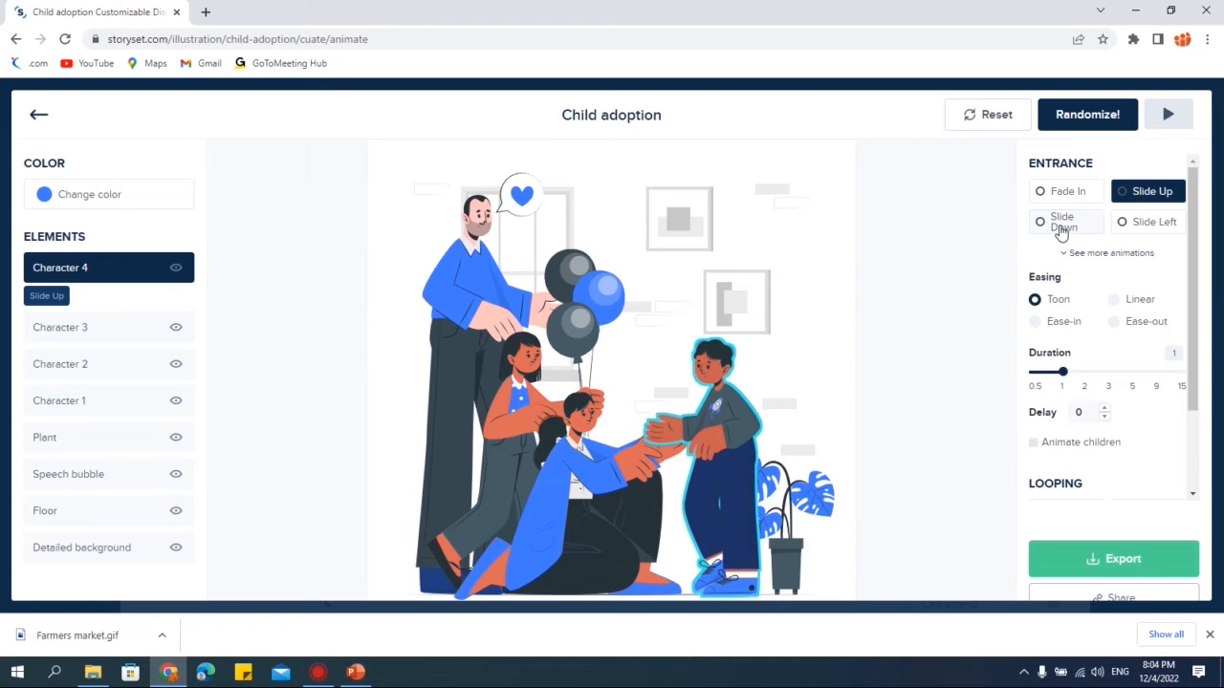
left_click(1061, 232)
left_click(1153, 226)
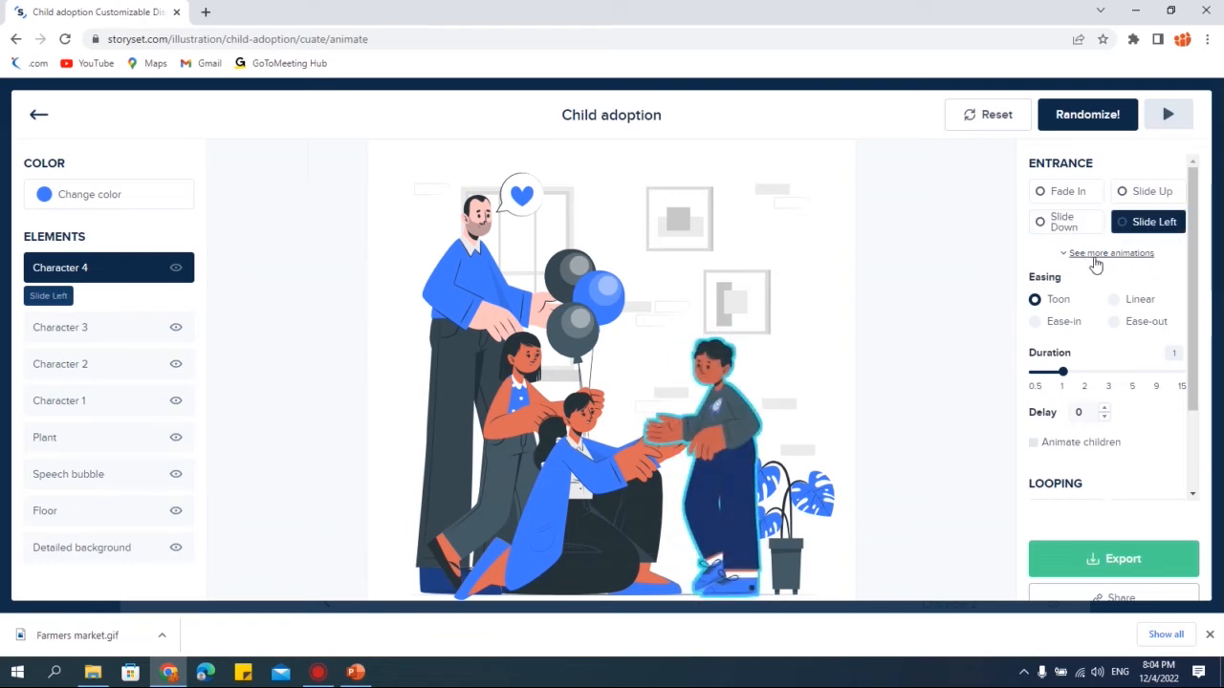
left_click(1109, 255)
left_click(1070, 257)
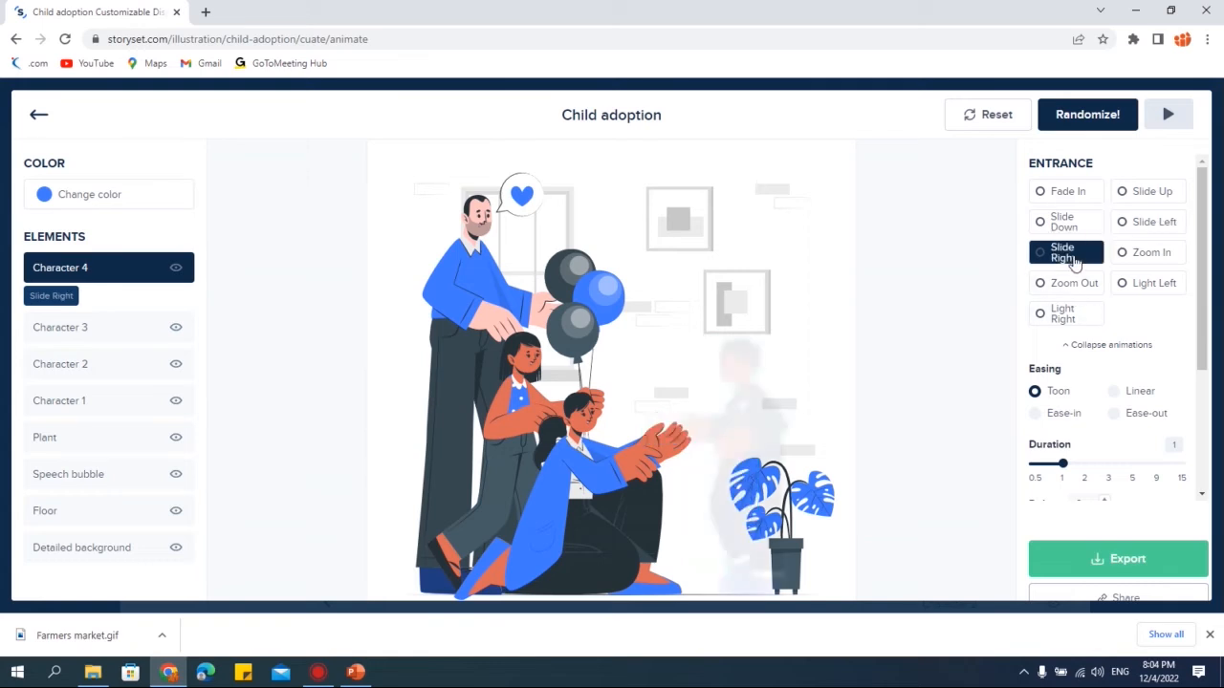
left_click(1150, 258)
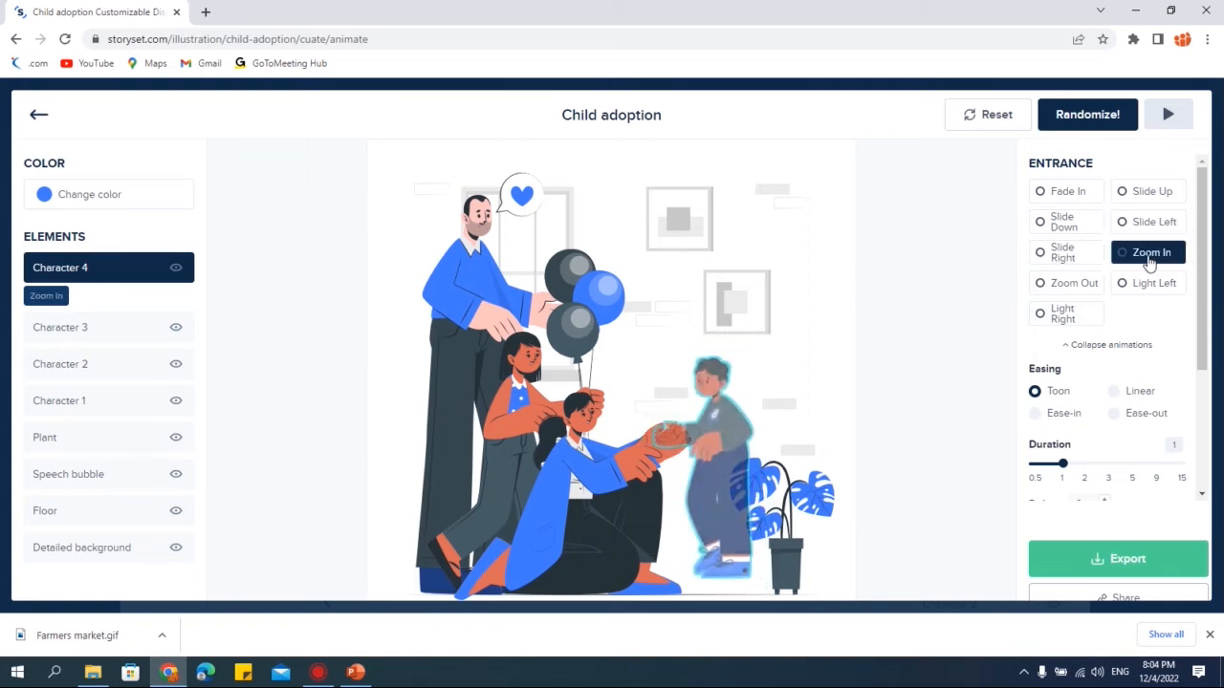
left_click(1069, 284)
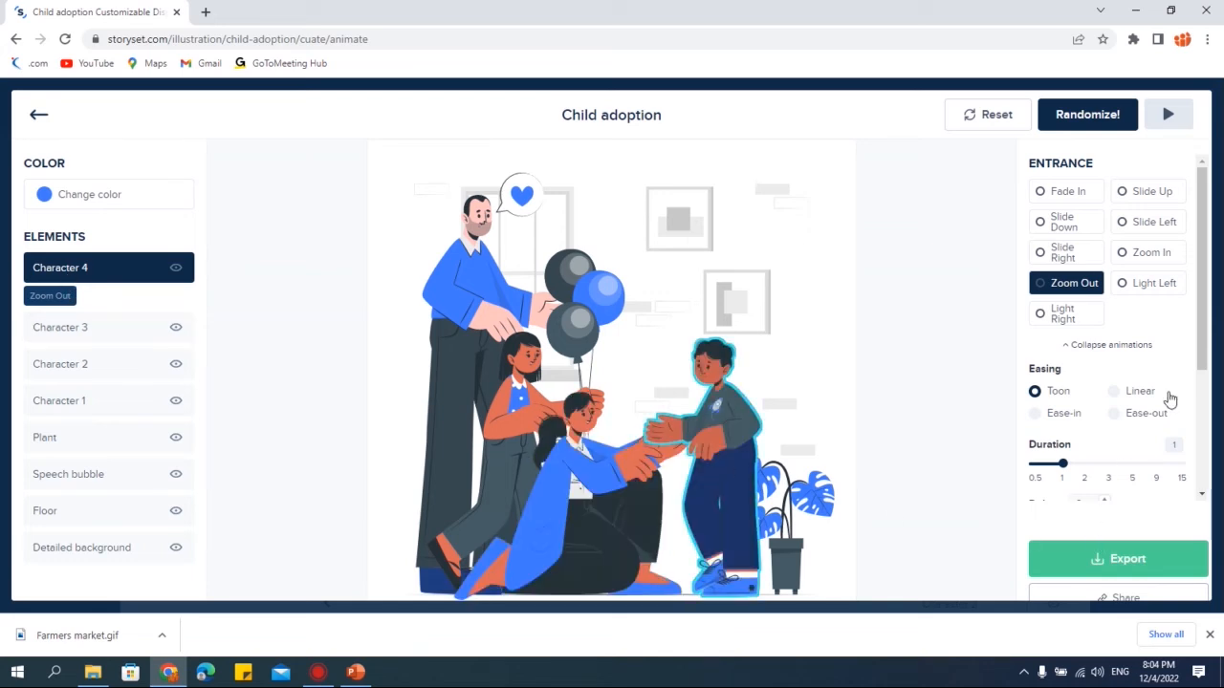
left_click(1069, 256)
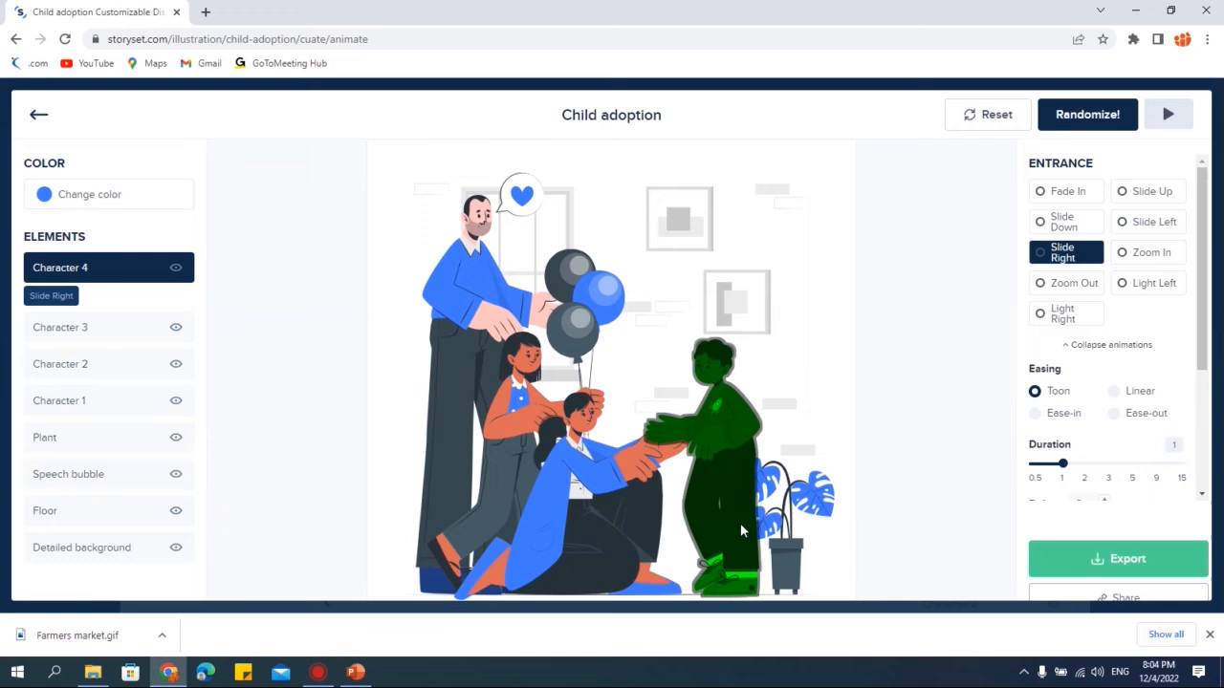
- Select Character 2 and give it the Slide Left entrance animation
left_click(584, 298)
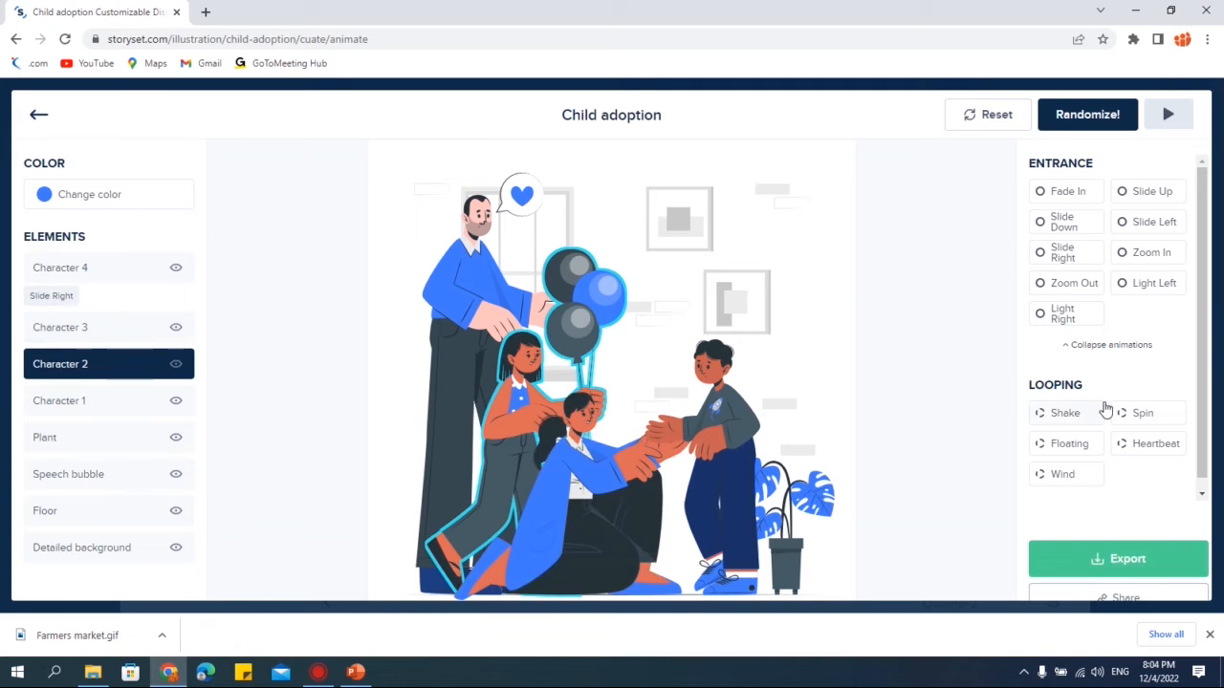
scroll(1104, 409, "down", 1)
scroll(1109, 350, "up", 1)
left_click(1140, 230)
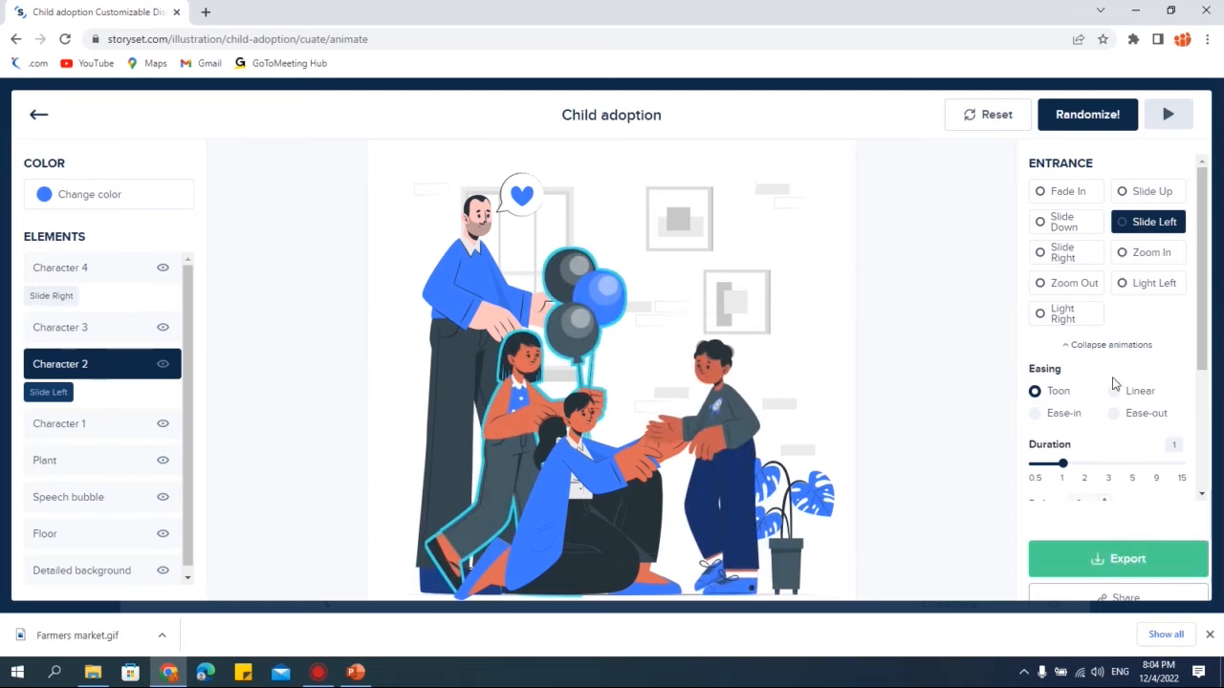
- Set Character 2's animation easing to Linear and its duration to 1.0
scroll(1115, 383, "down", 2)
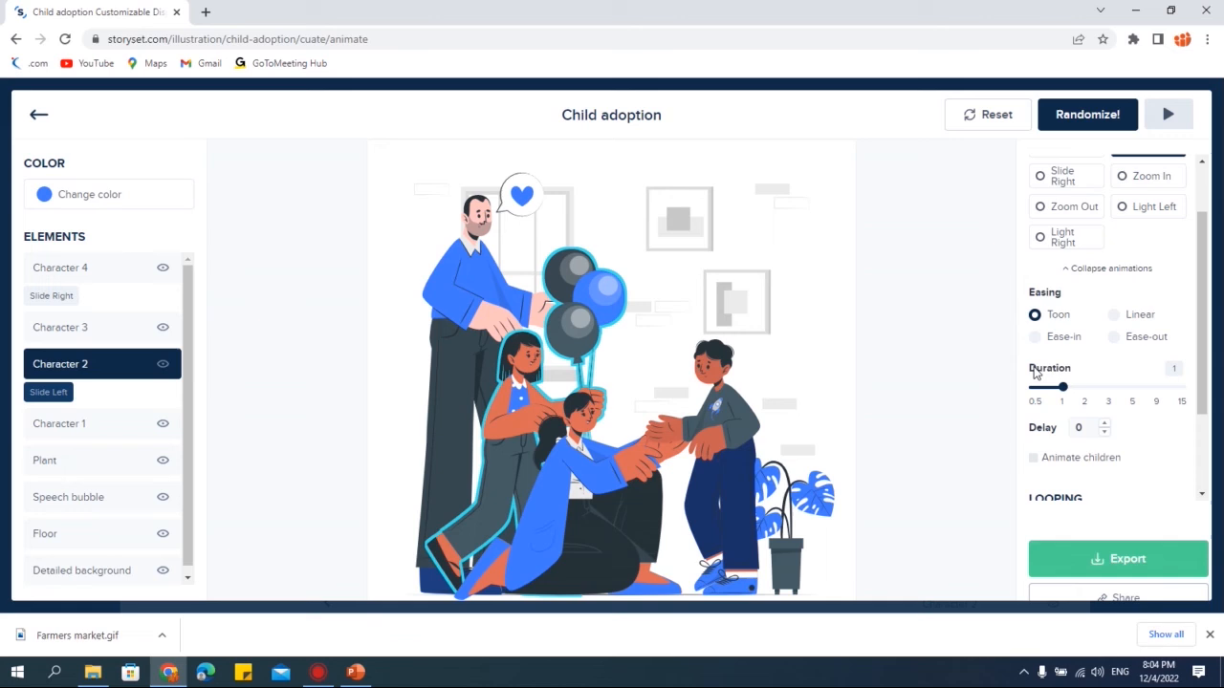
left_click(1047, 340)
left_click(1139, 317)
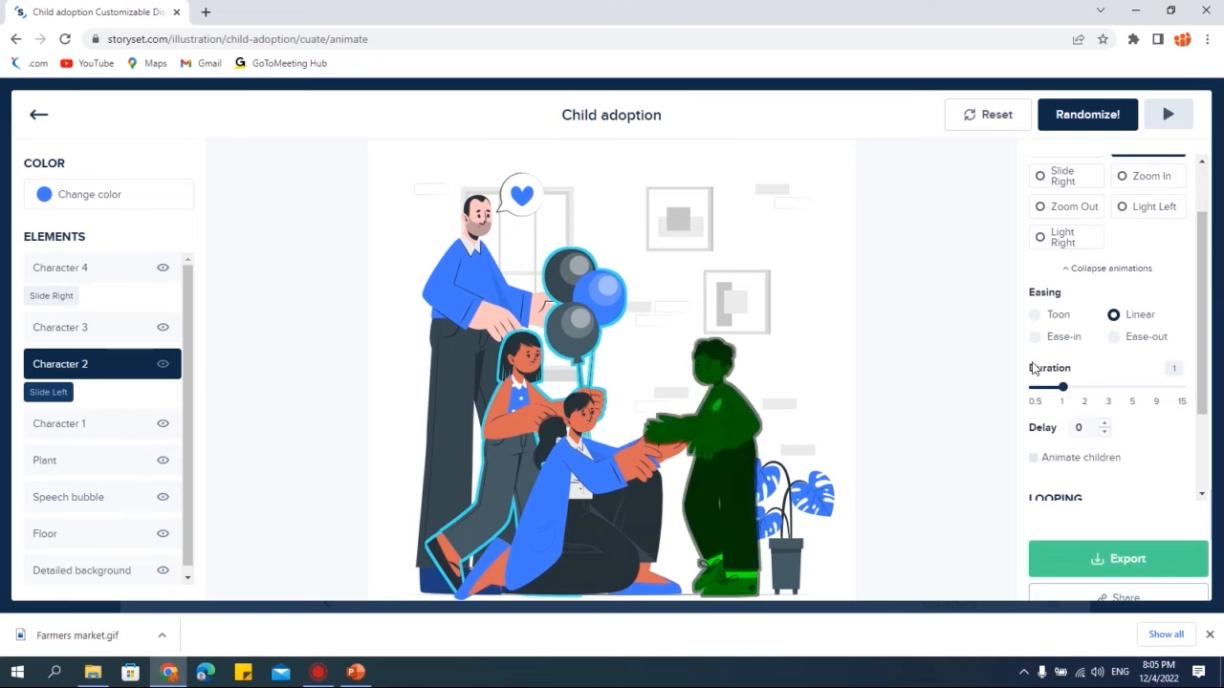
left_click_drag(1063, 387, 1059, 438)
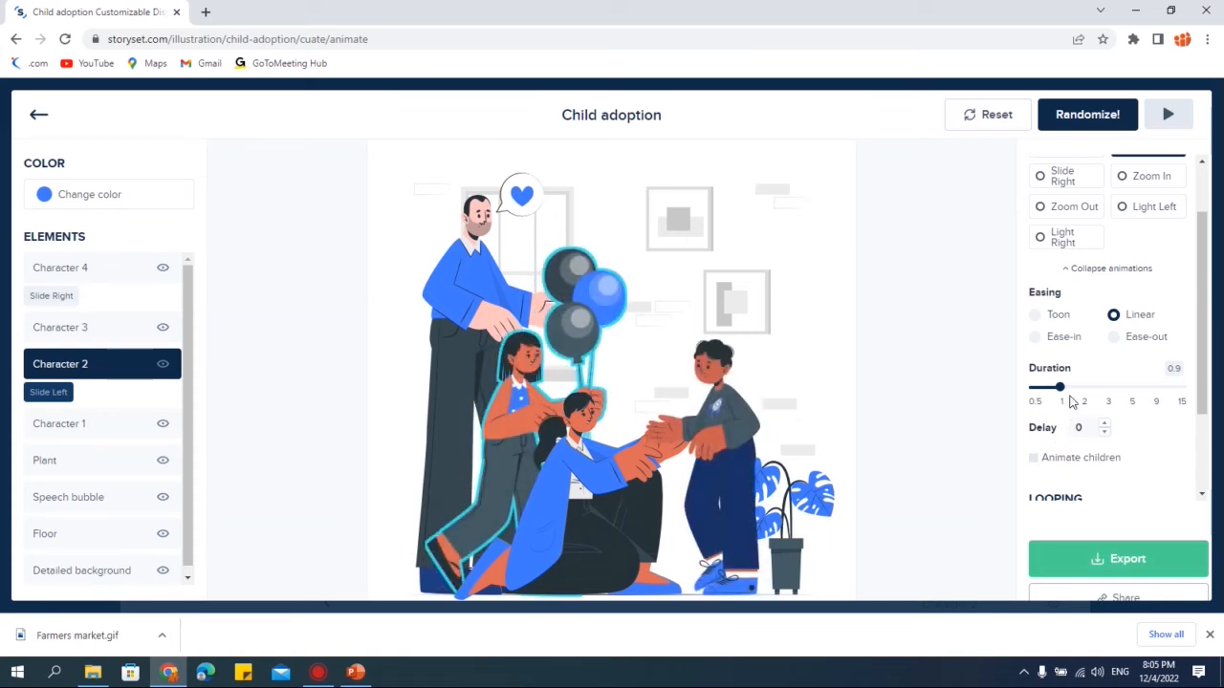
left_click_drag(1060, 386, 1134, 422)
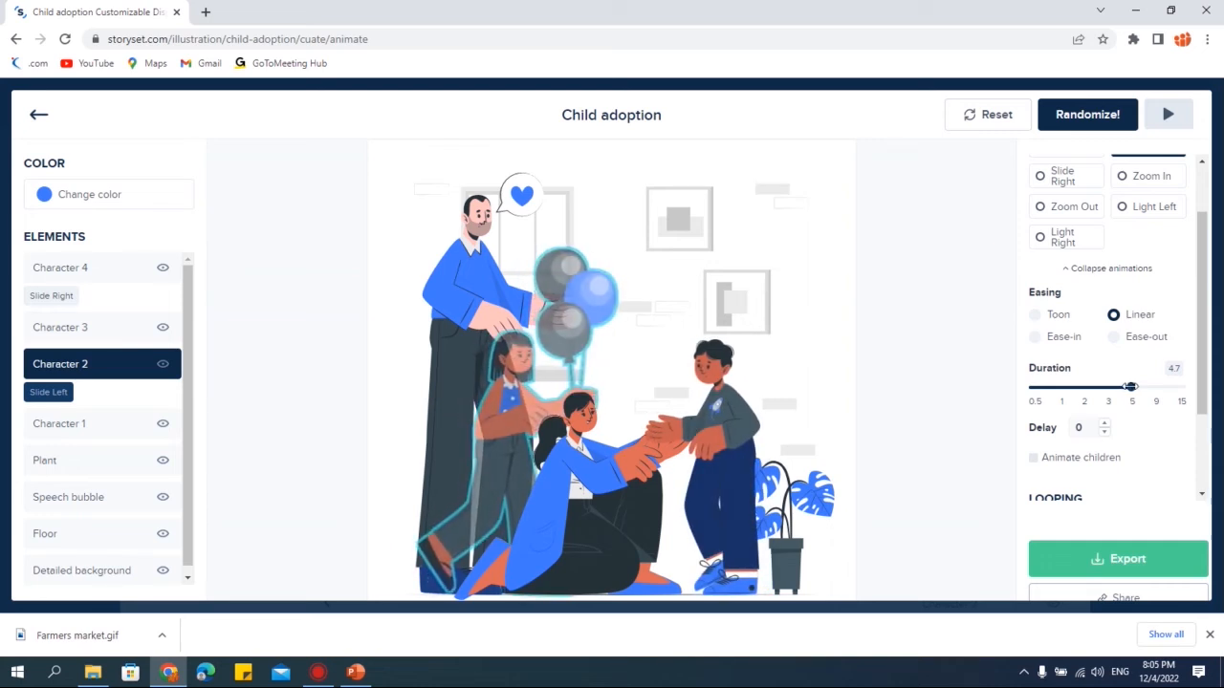
left_click_drag(1096, 434, 1063, 463)
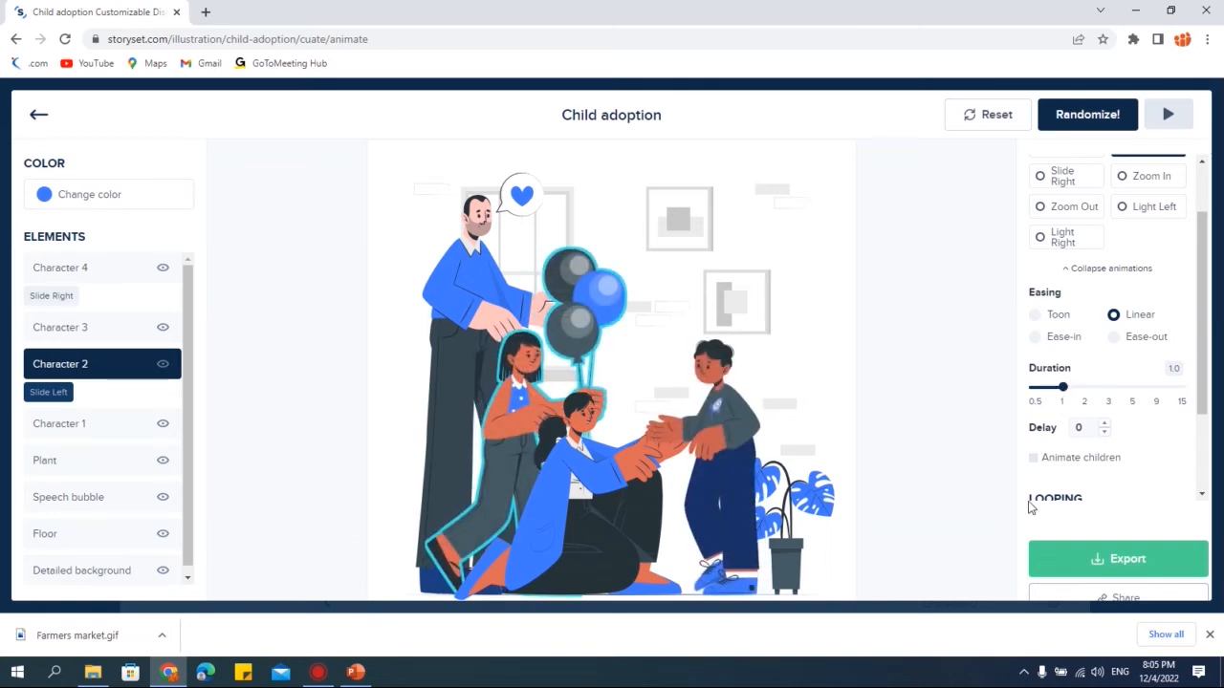
scroll(1160, 432, "down", 1)
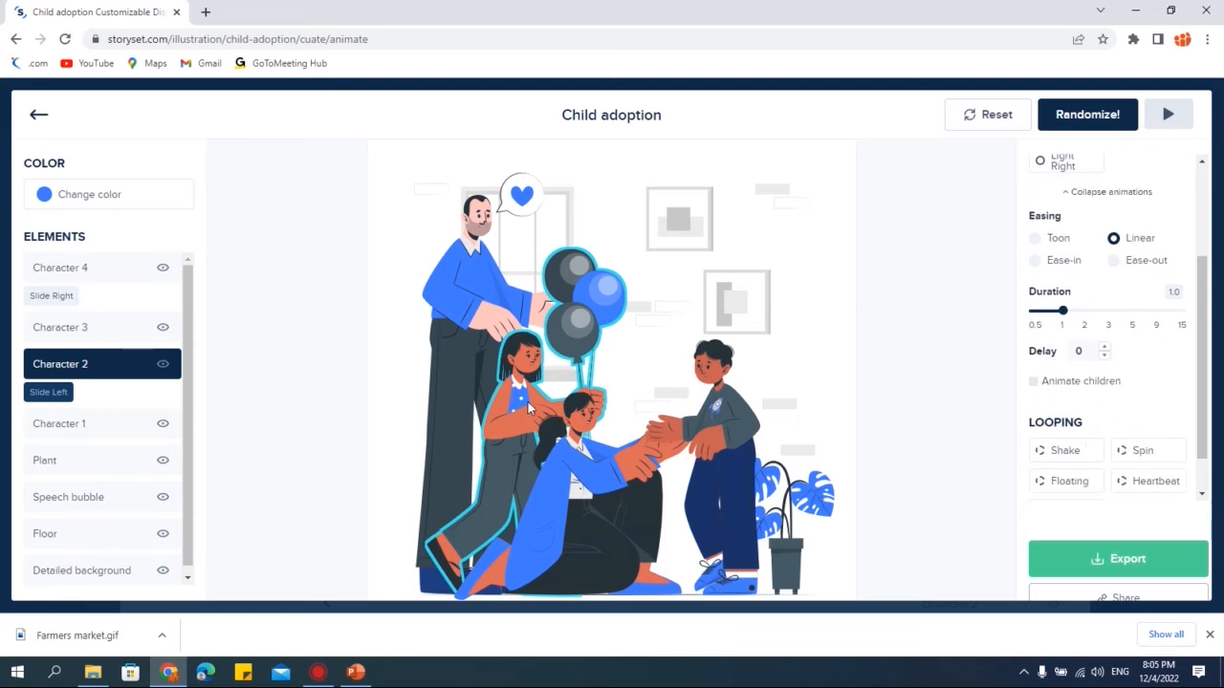
left_click(1033, 381)
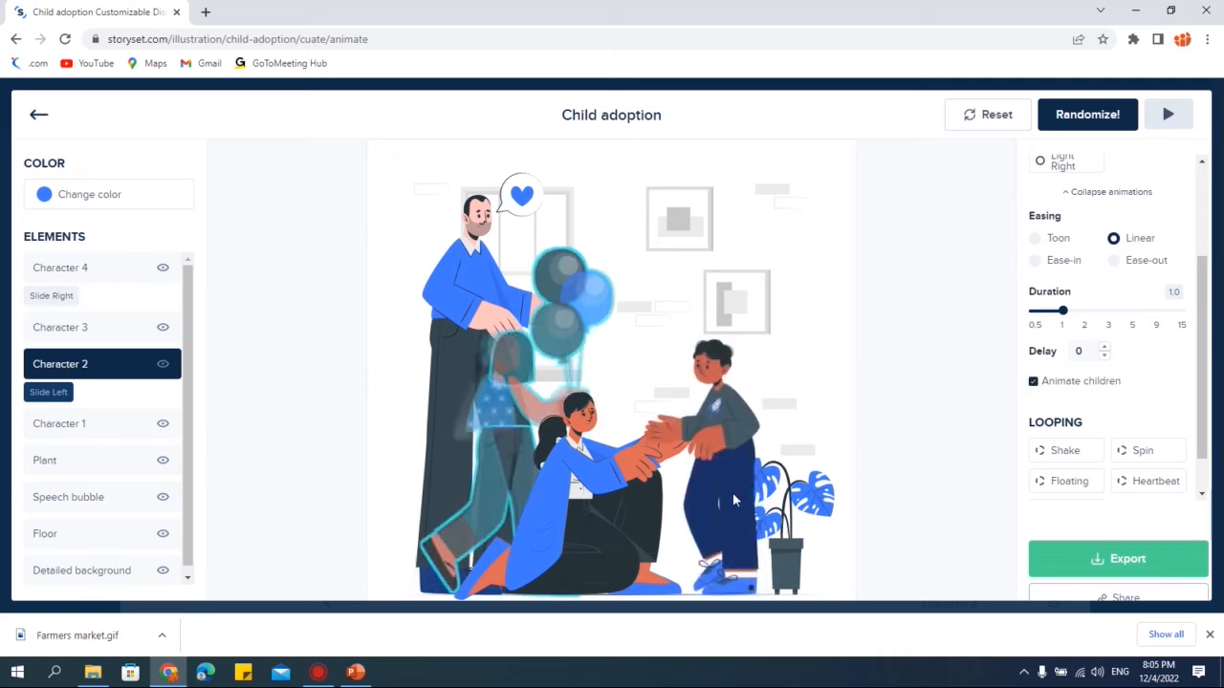
left_click(1033, 381)
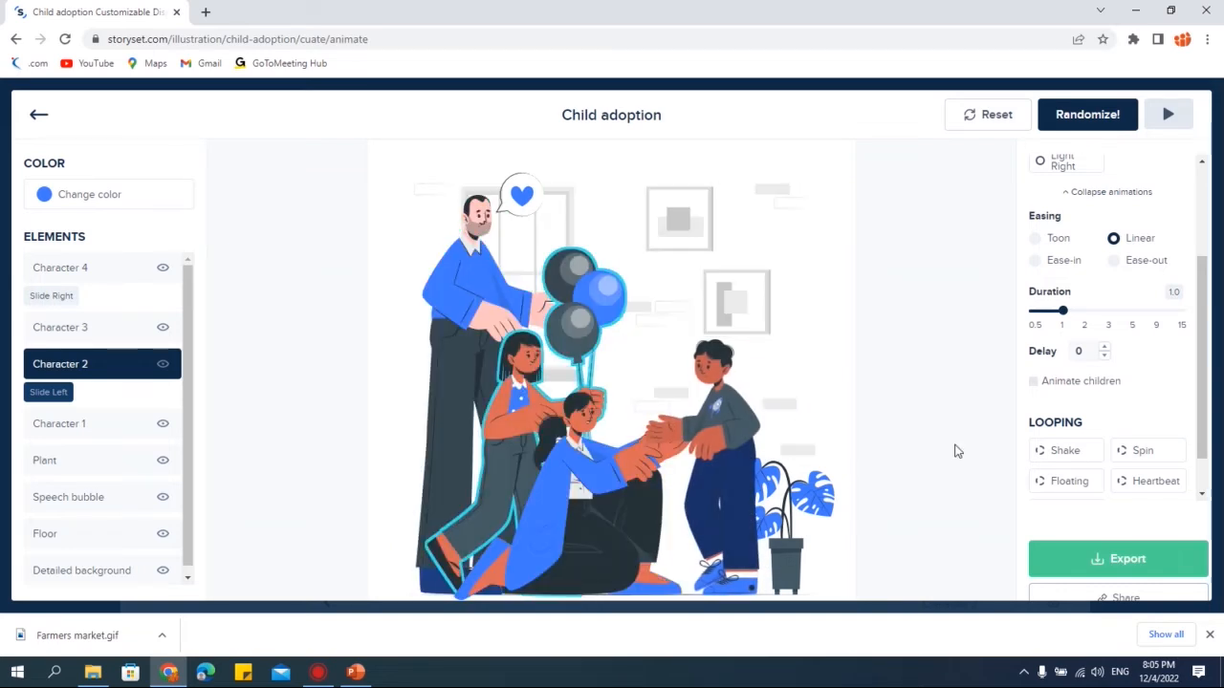
- Enable Animate children for Character 2's entrance animation
left_click(1034, 381)
scroll(1140, 419, "down", 1)
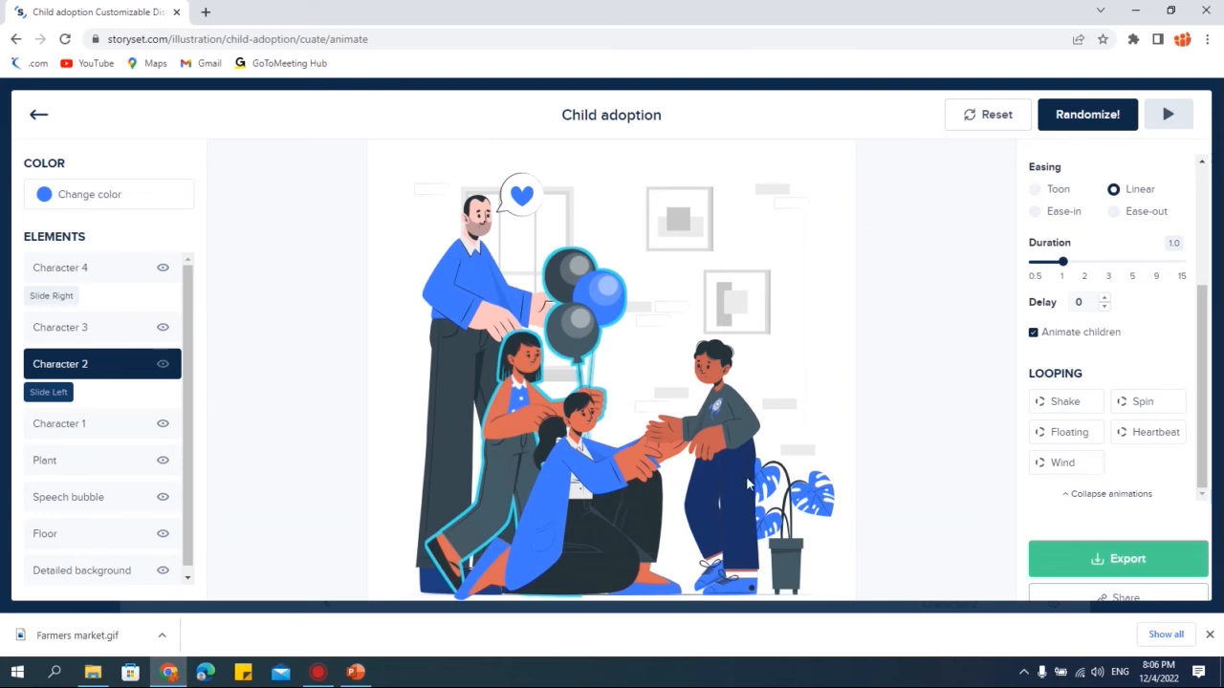
- Select Character 4 and try the Shake, Wind and Heartbeat looping animations, keeping Heartbeat
left_click(730, 417)
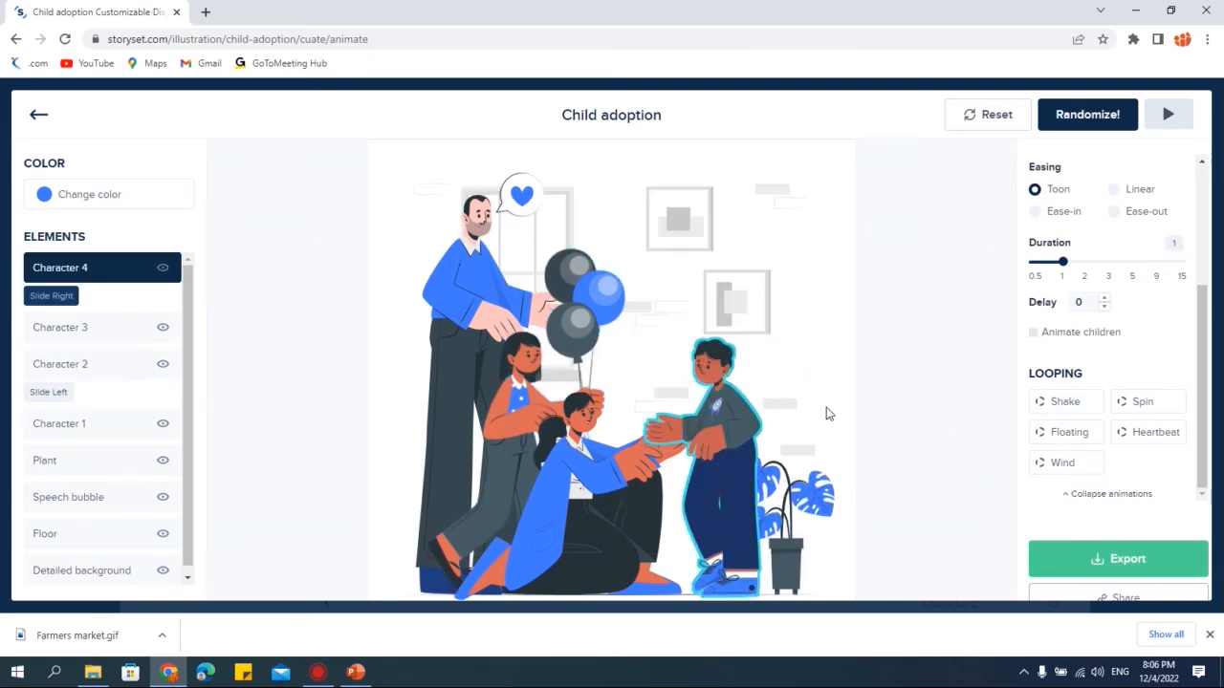
left_click(1067, 405)
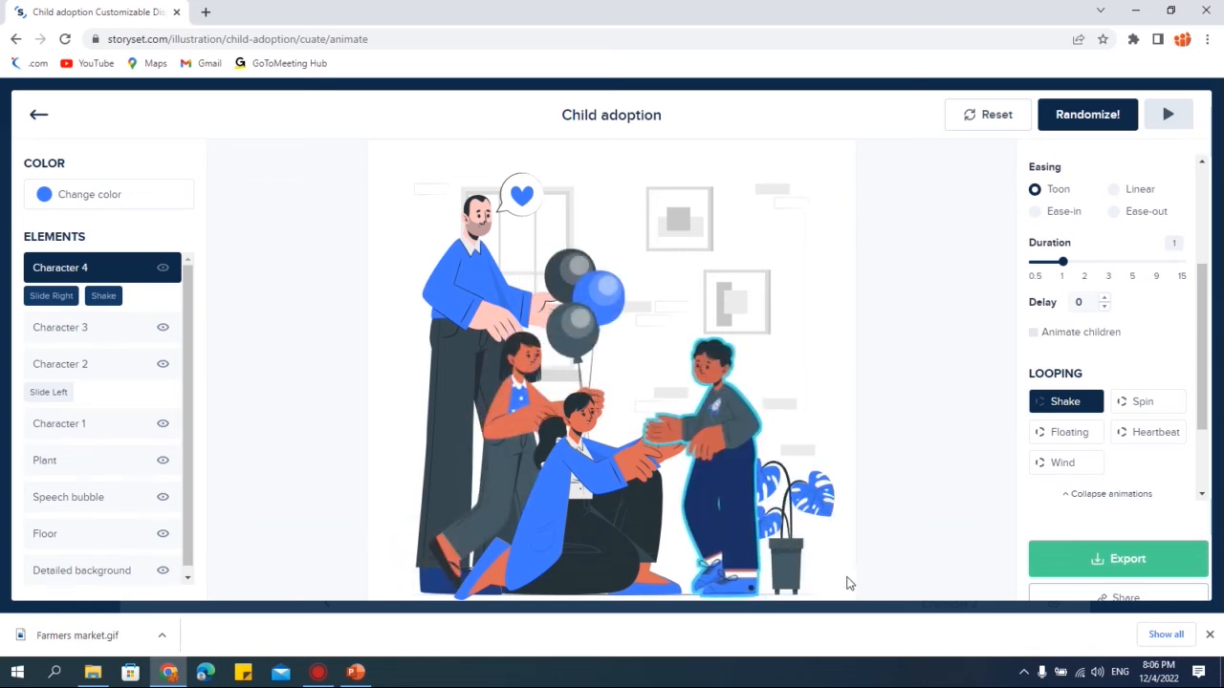
left_click(1068, 464)
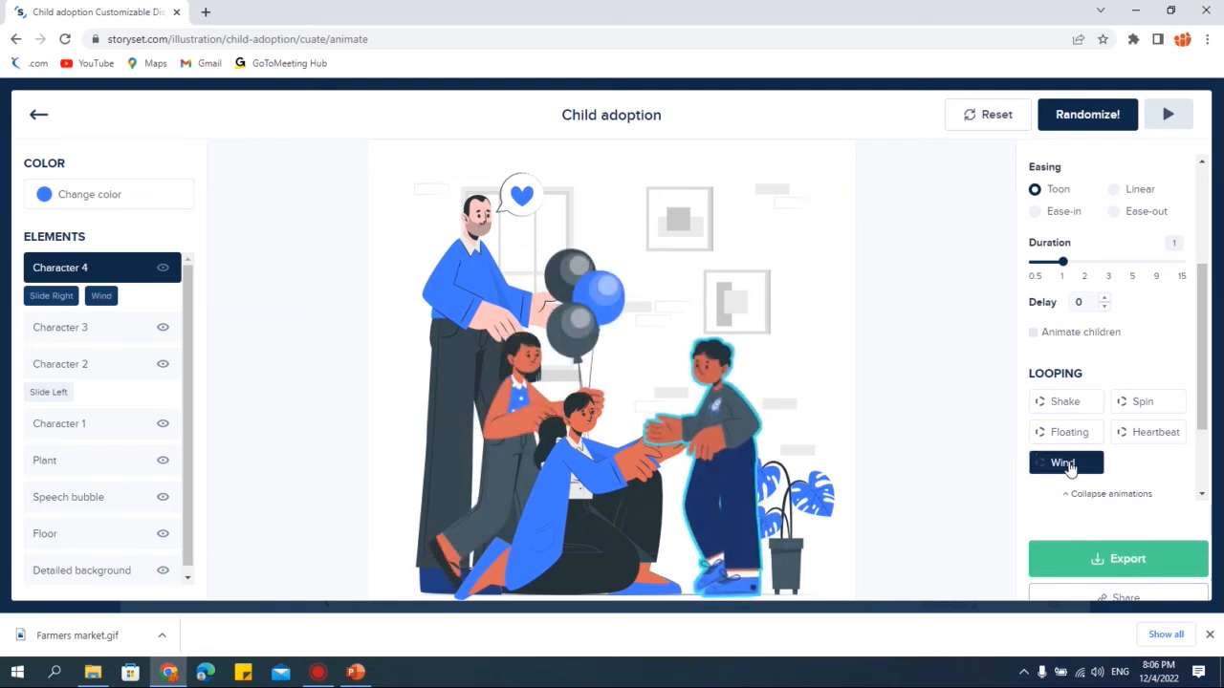
left_click(1126, 435)
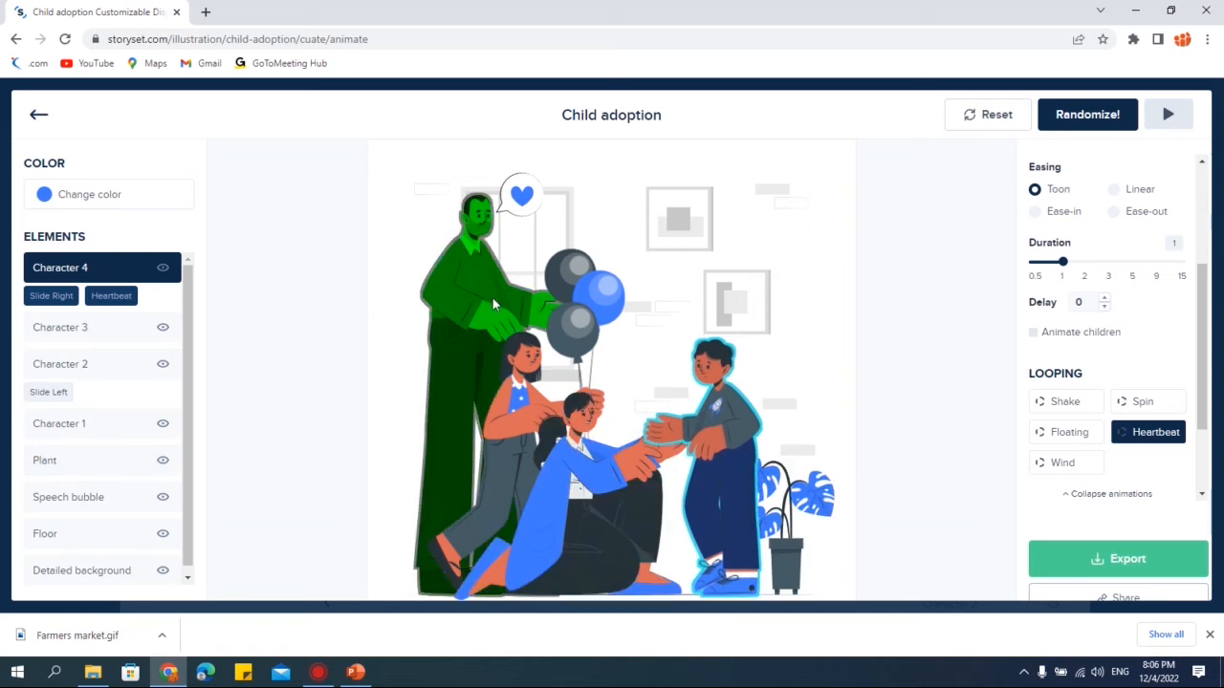
- Select Character 1 and give it the Slide Up entrance animation
left_click(487, 333)
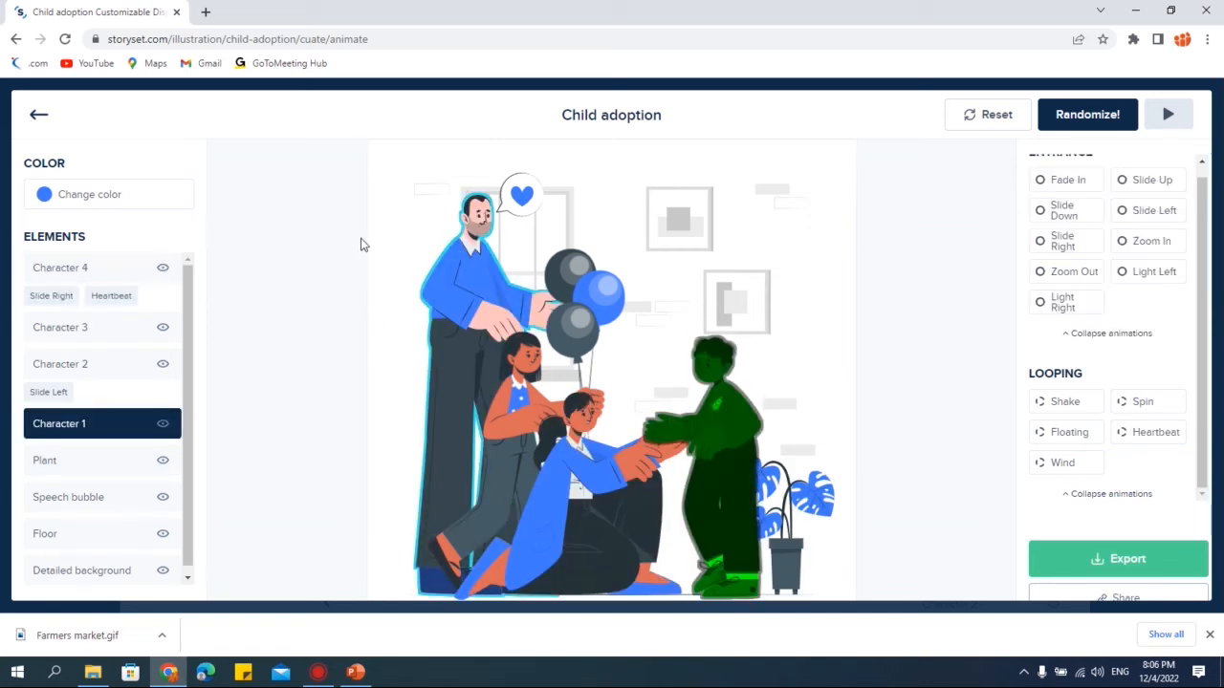
scroll(1105, 310, "up", 1)
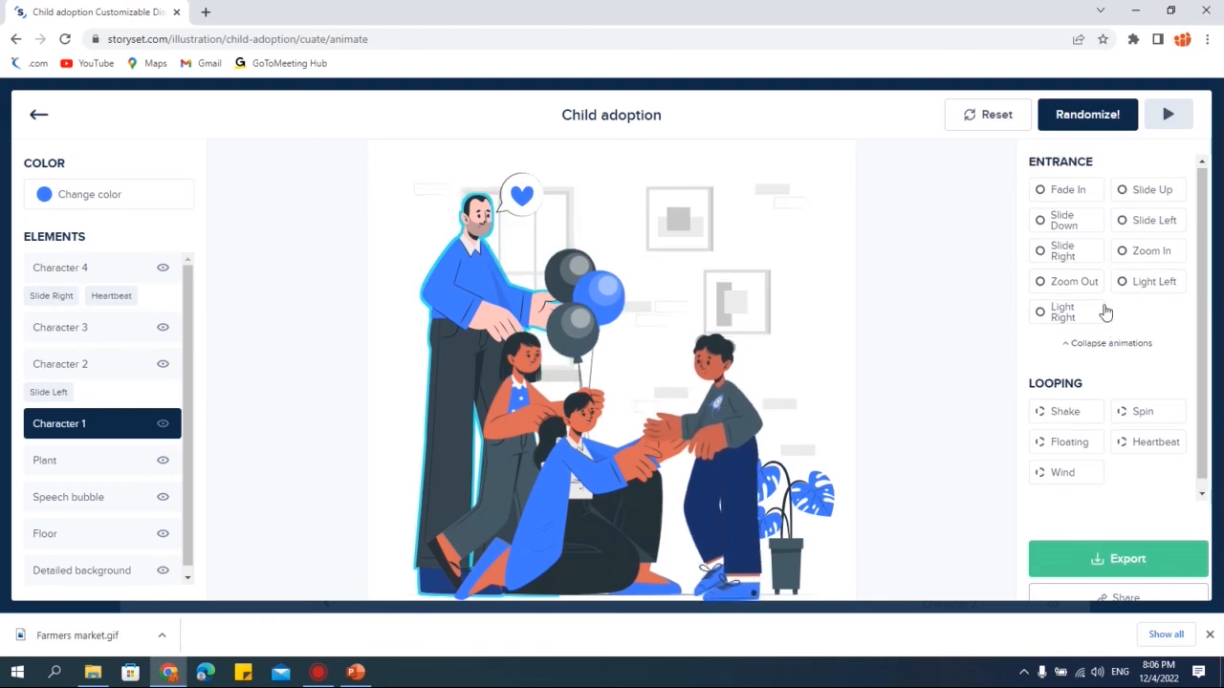
left_click(1157, 192)
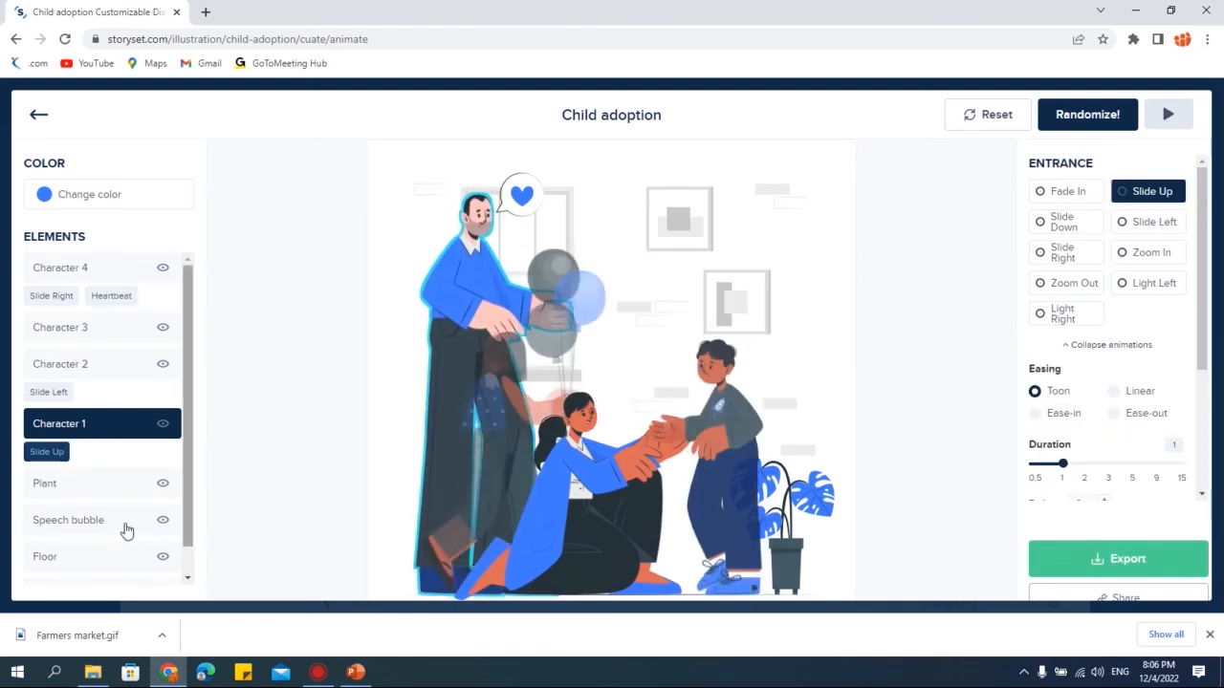
- Select the Plant element and give it the Light Right entrance animation
left_click(45, 486)
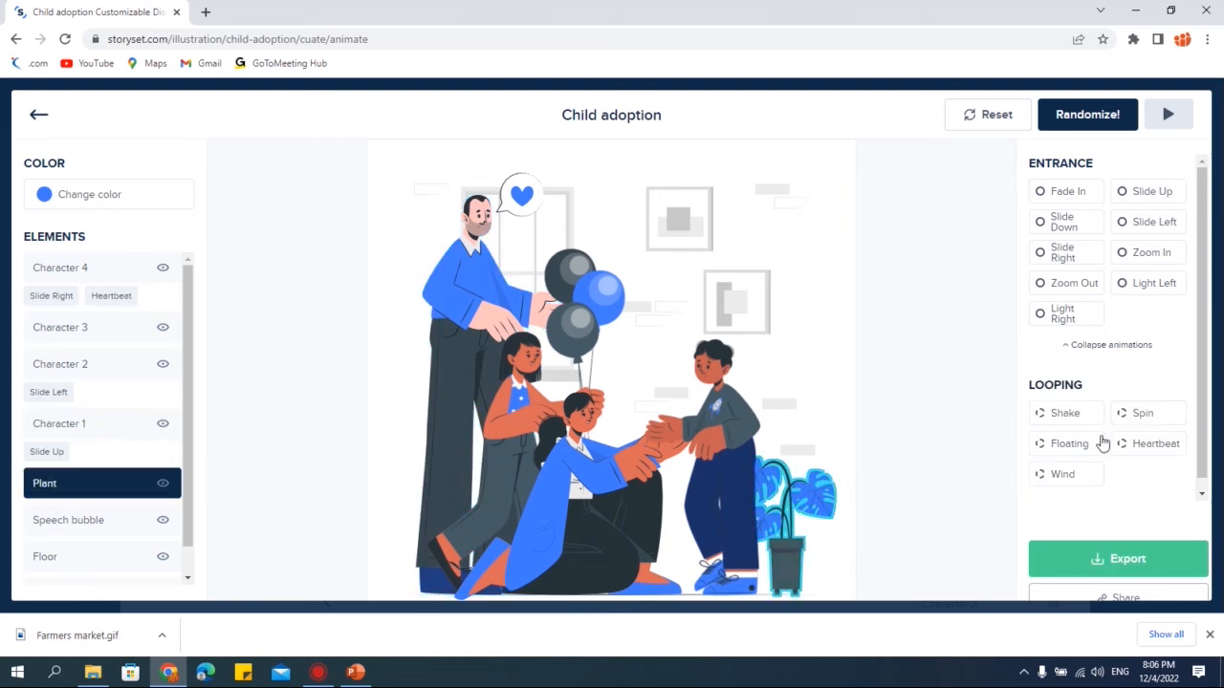
left_click(1063, 314)
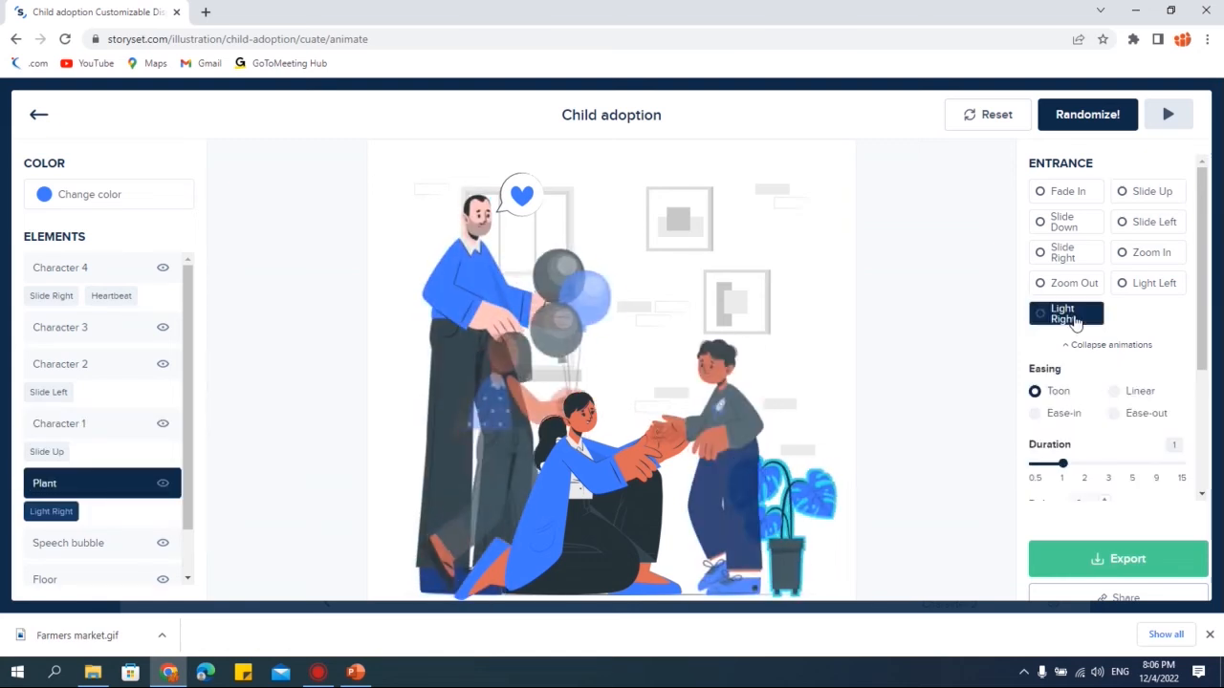
scroll(62, 502, "down", 1)
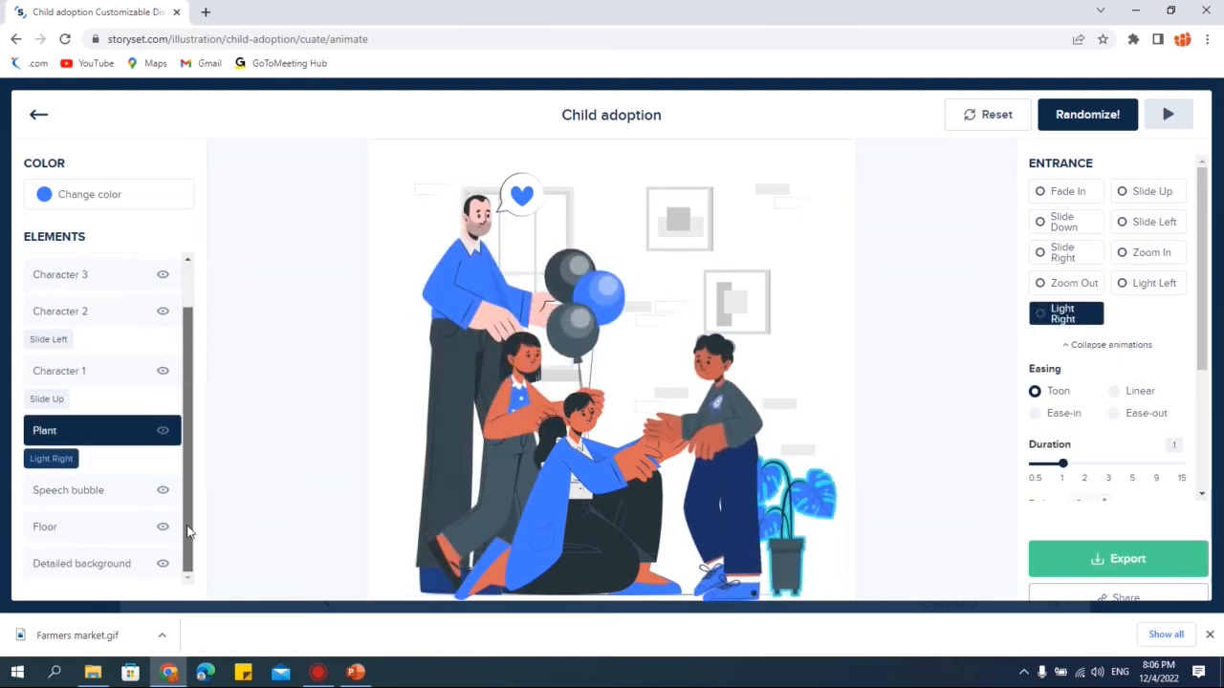
- Select the Speech bubble element and open the Export animation dialog
left_click(63, 497)
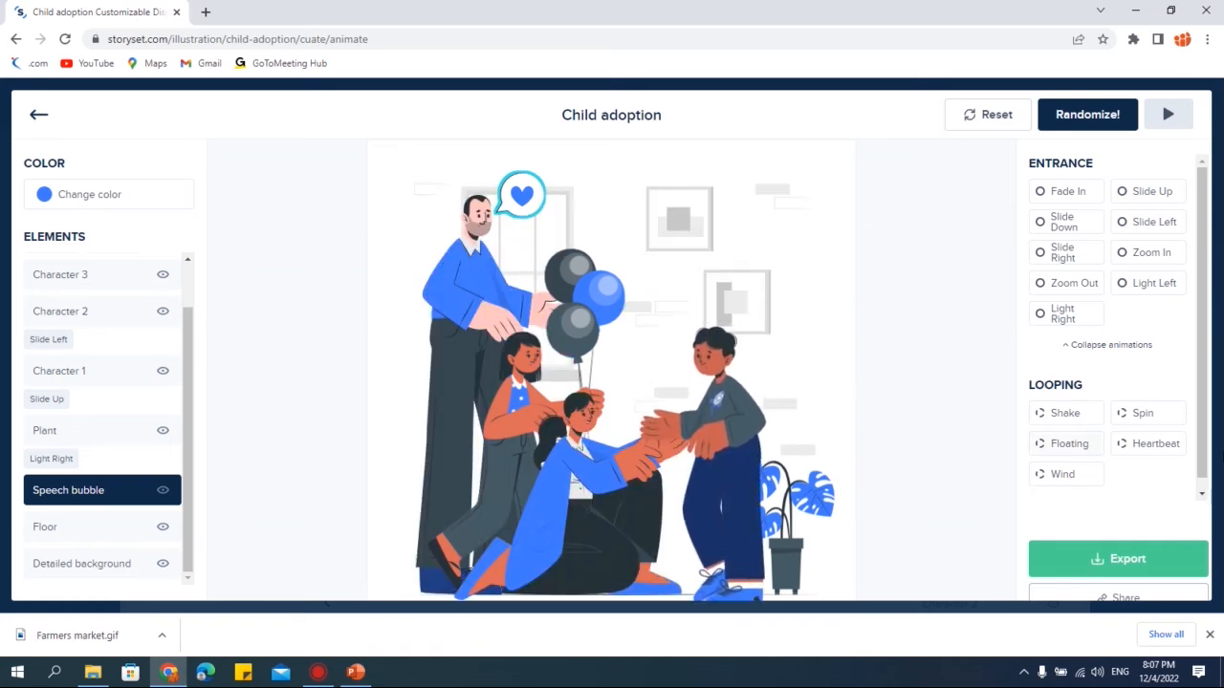
scroll(1114, 431, "down", 1)
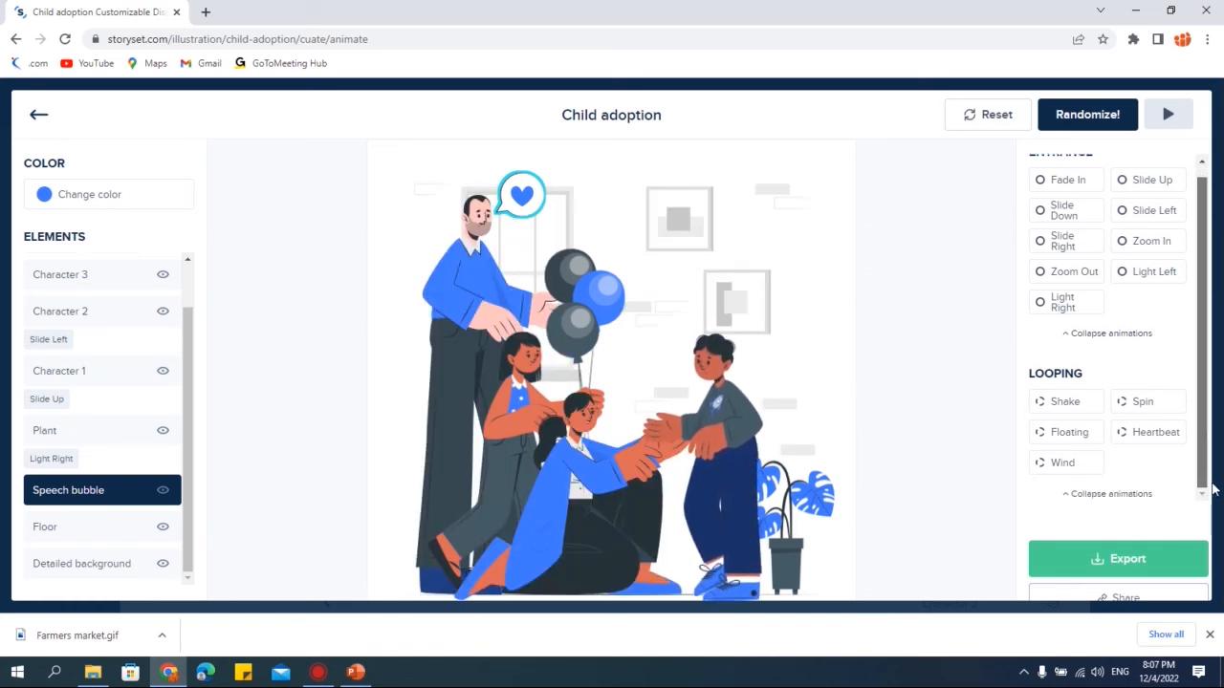
left_click(1122, 599)
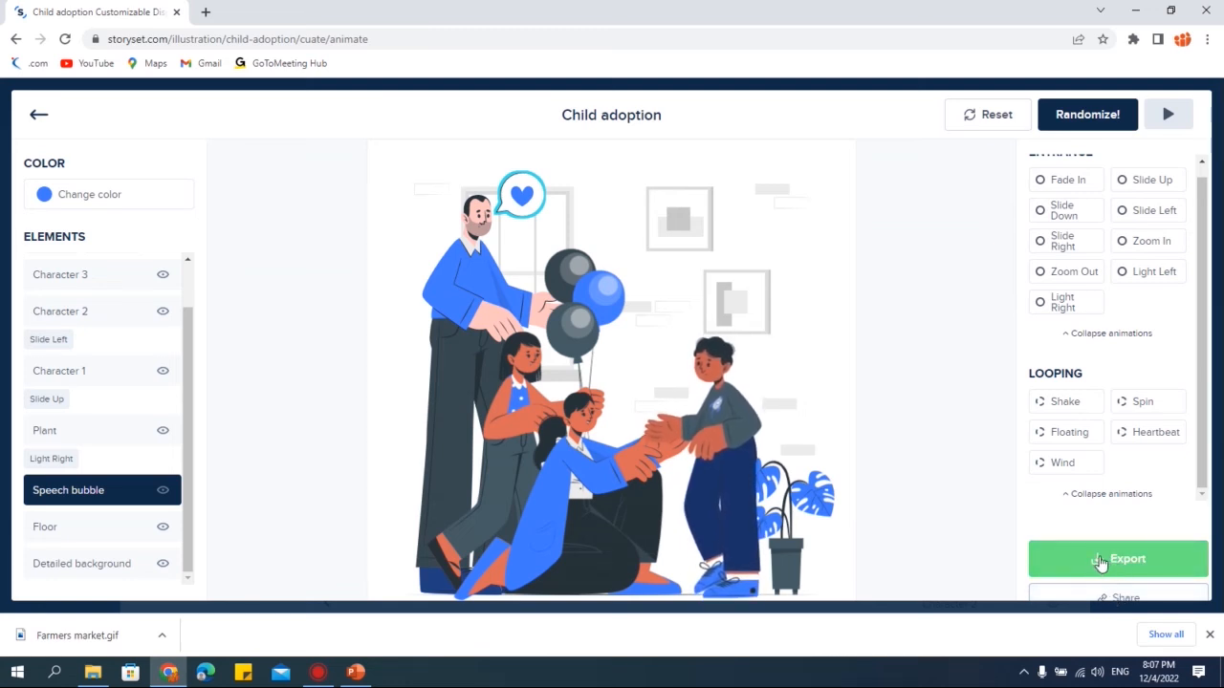
left_click(1129, 563)
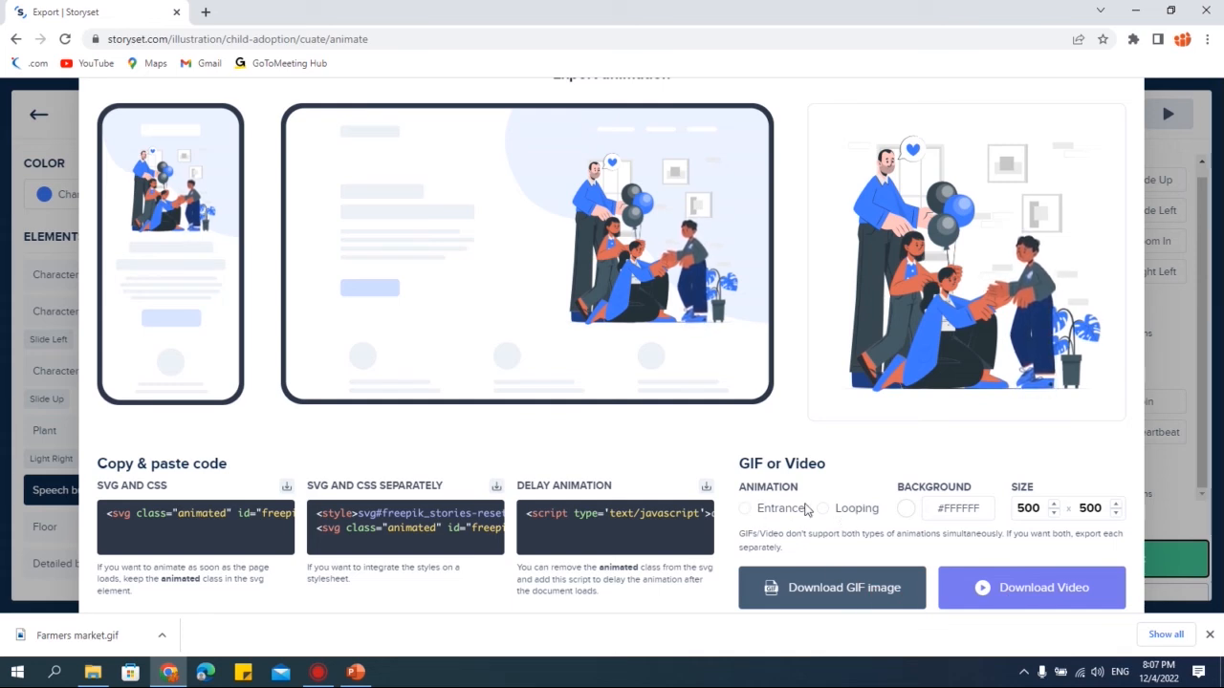
- Set the export animation type to Looping and download it as a GIF image
left_click(777, 509)
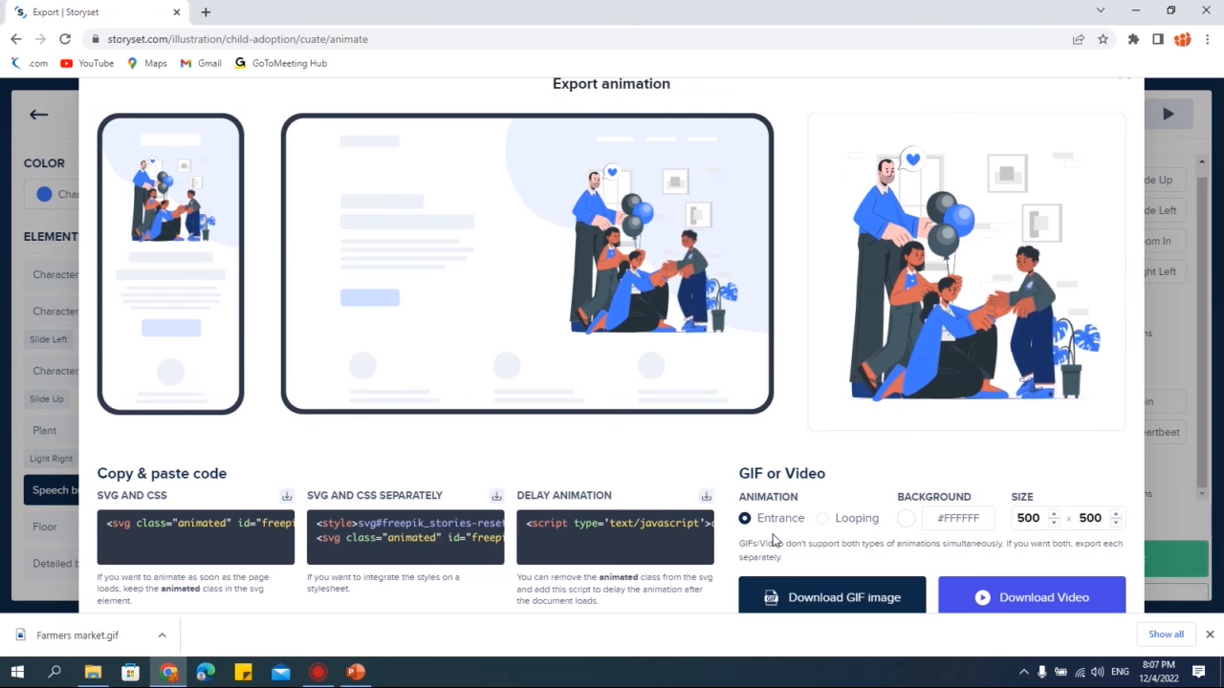
left_click(178, 533)
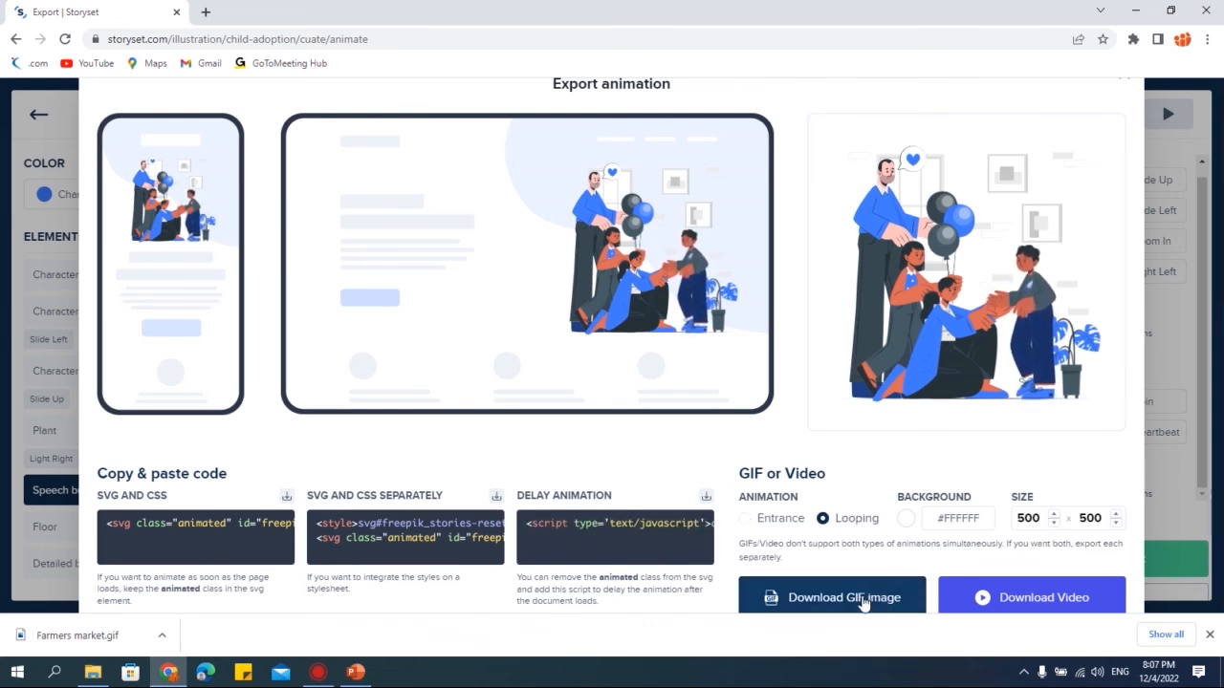
left_click(863, 601)
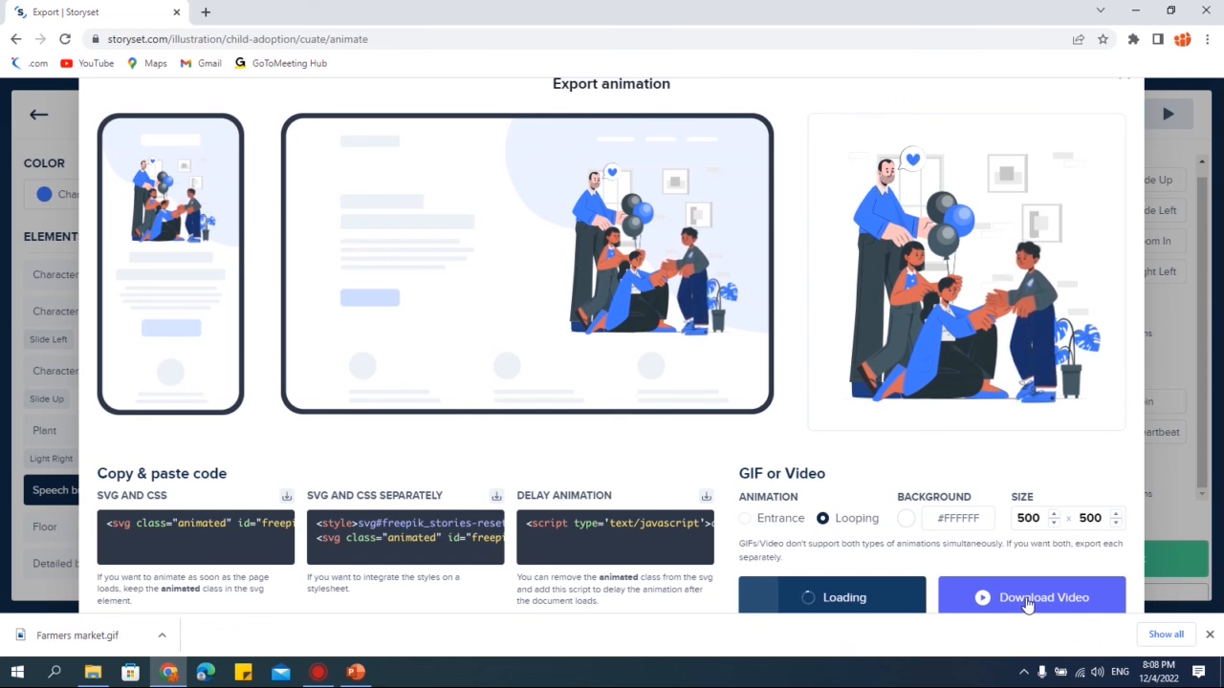
- Download the looping animation as a video and preview the MP4 in the media player
left_click(1027, 601)
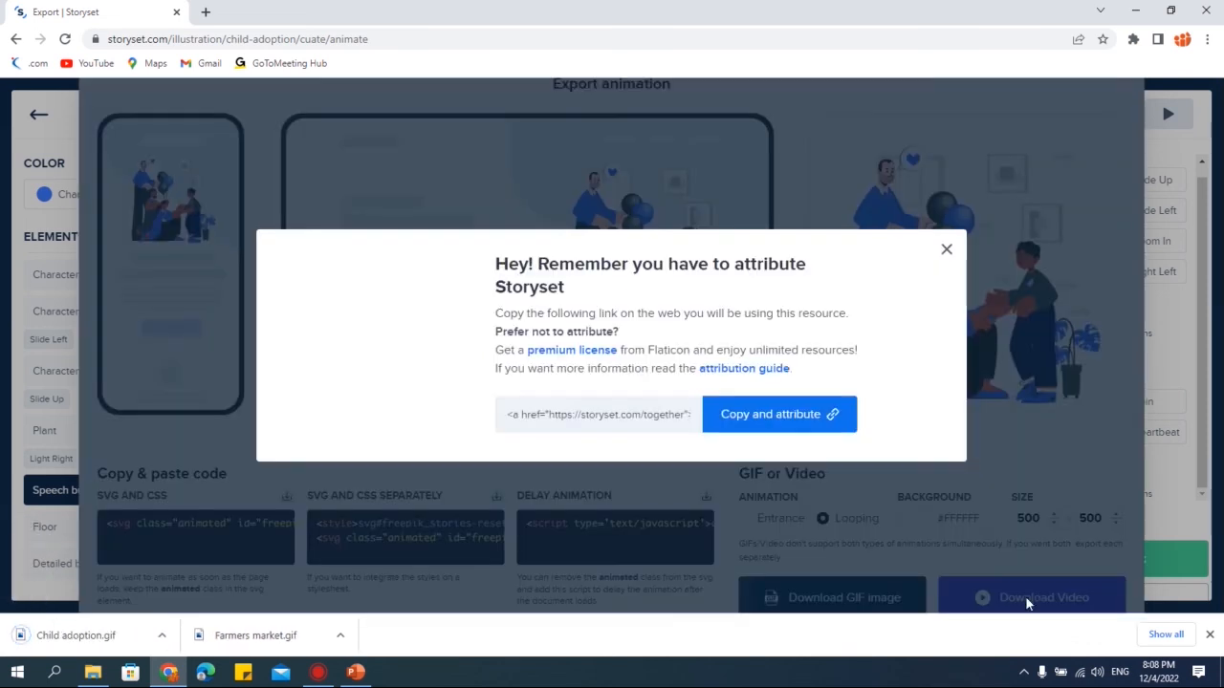
left_click(948, 251)
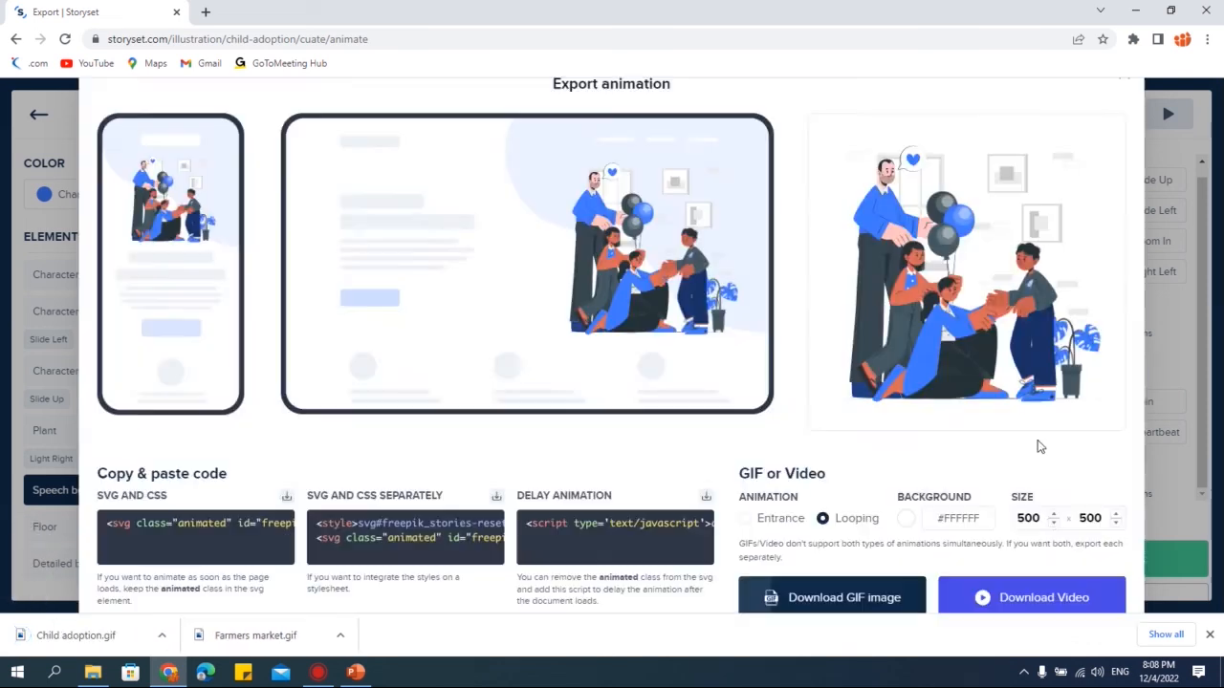
left_click(1024, 602)
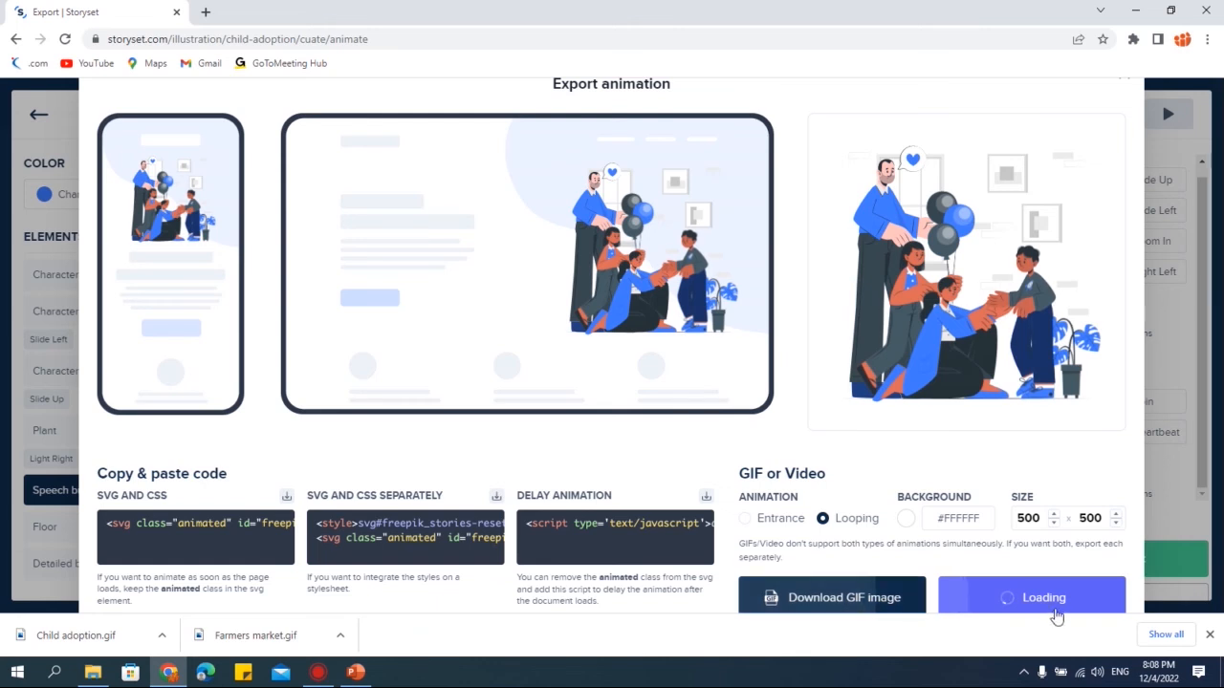
left_click(1035, 607)
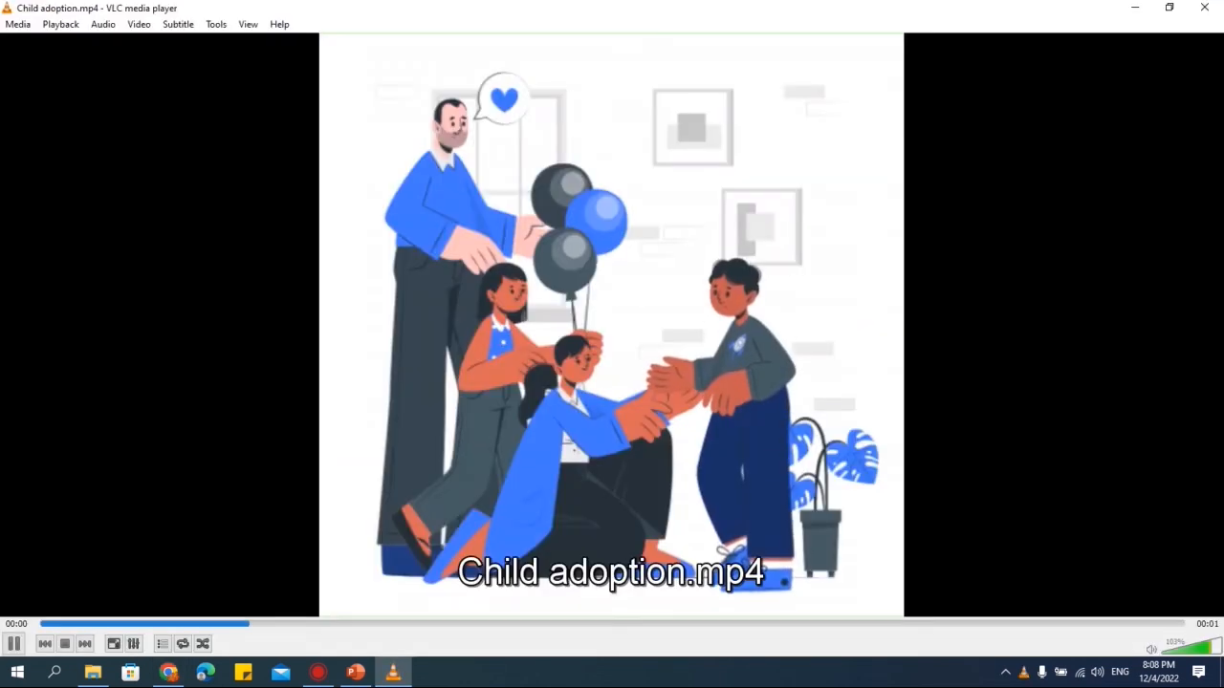
left_click(1207, 8)
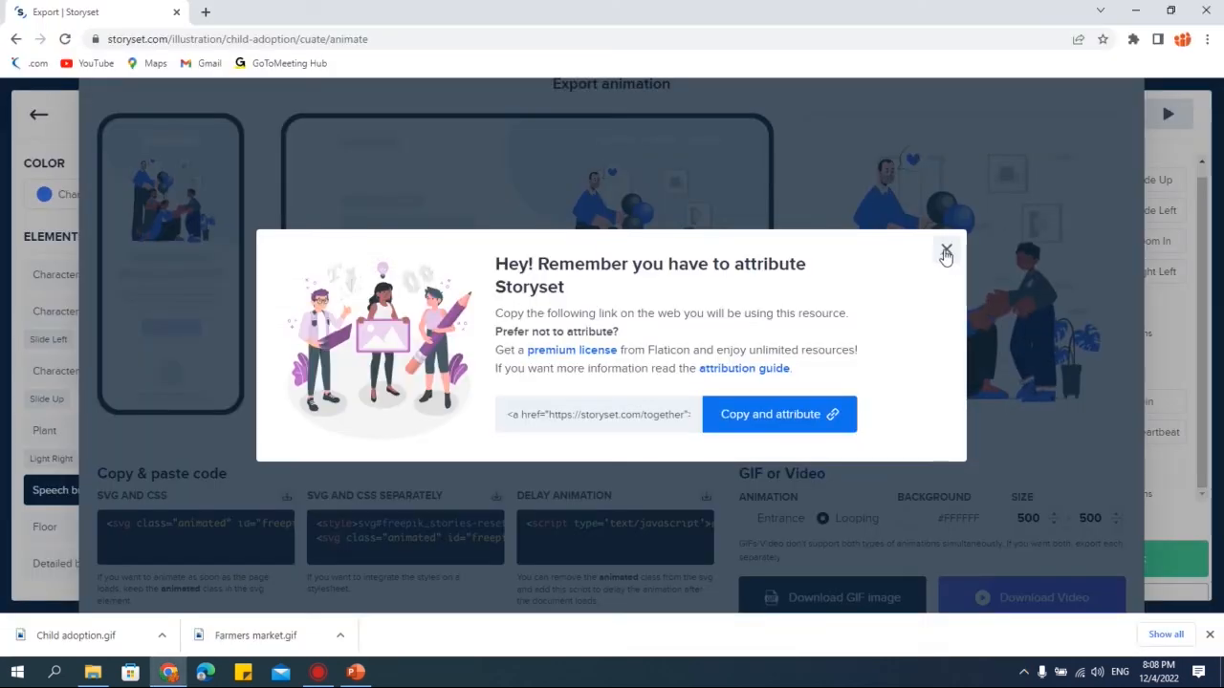
- Dismiss the attribution notice and browse the downloaded Child adoption files in the Downloads folder
left_click(944, 248)
left_click(93, 672)
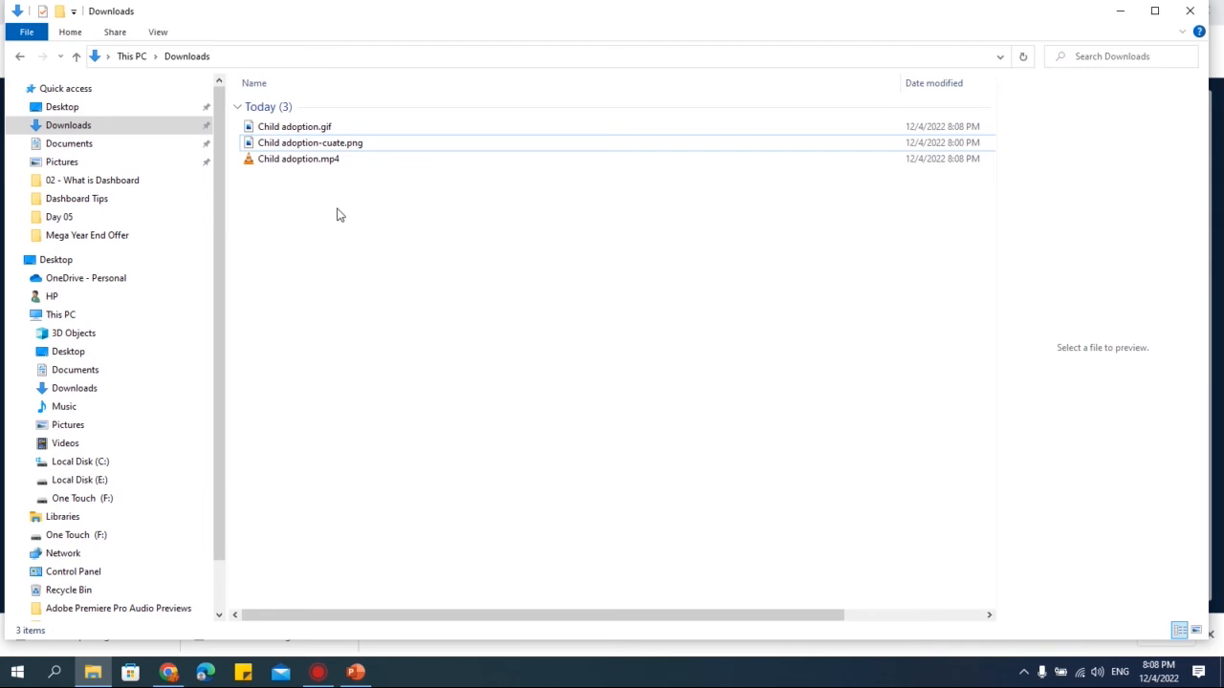
left_click(320, 126)
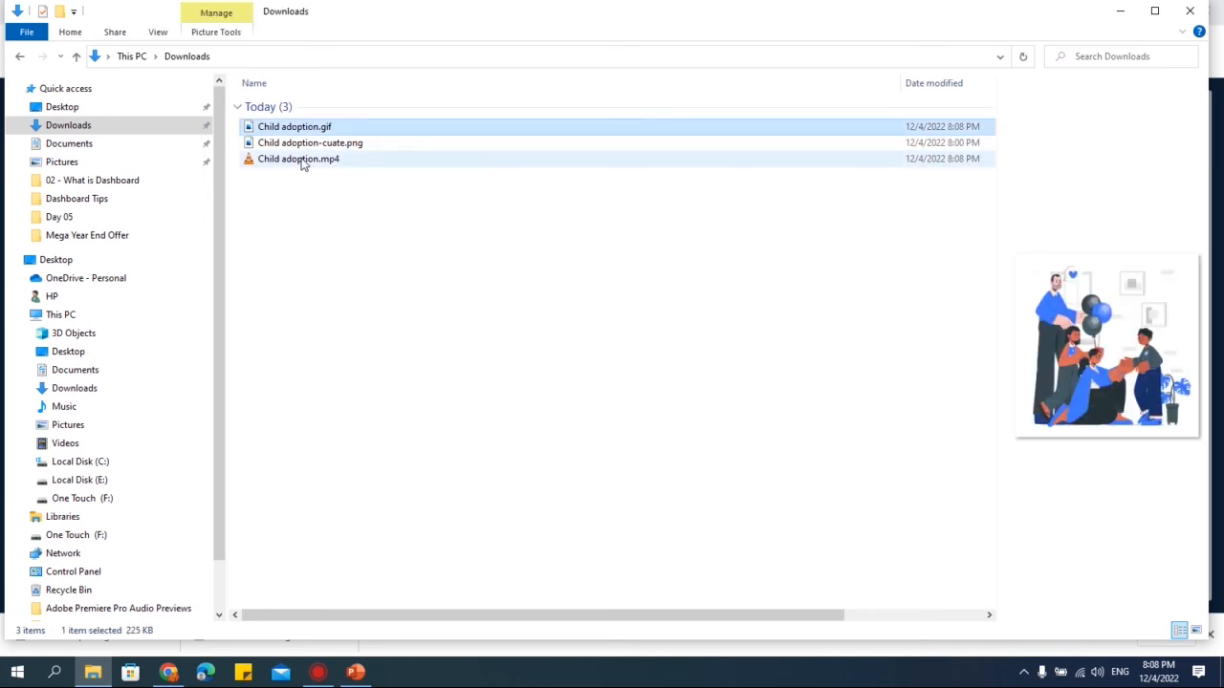
left_click(300, 160)
left_click(359, 259)
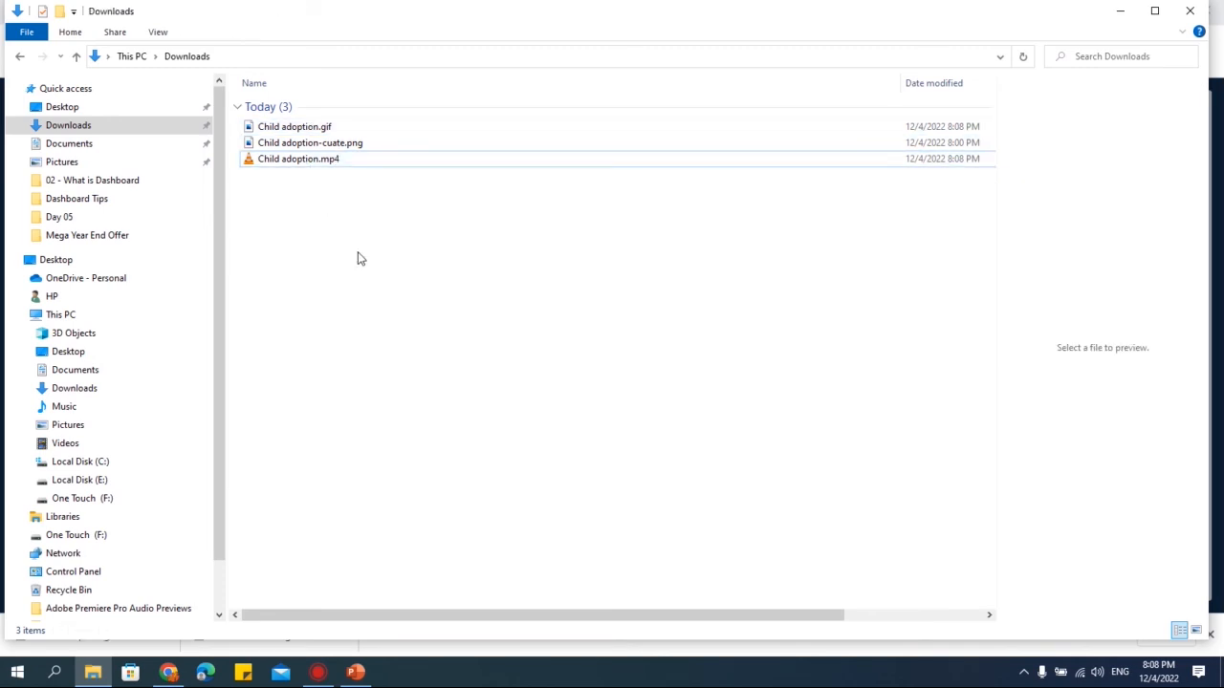
- Switch to PowerPoint, add a second slide and delete its title and content placeholders
left_click(355, 673)
left_click(138, 287)
key("Return")
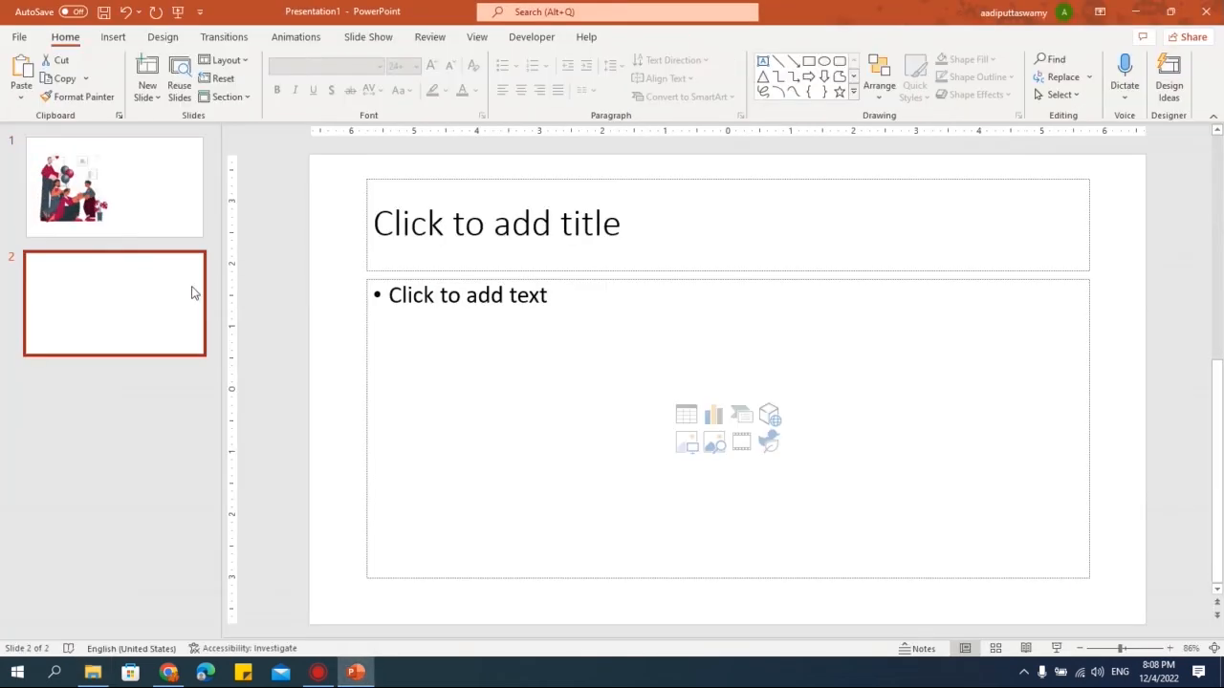
left_click_drag(336, 167, 1094, 586)
key("Delete")
key("alt+Tab")
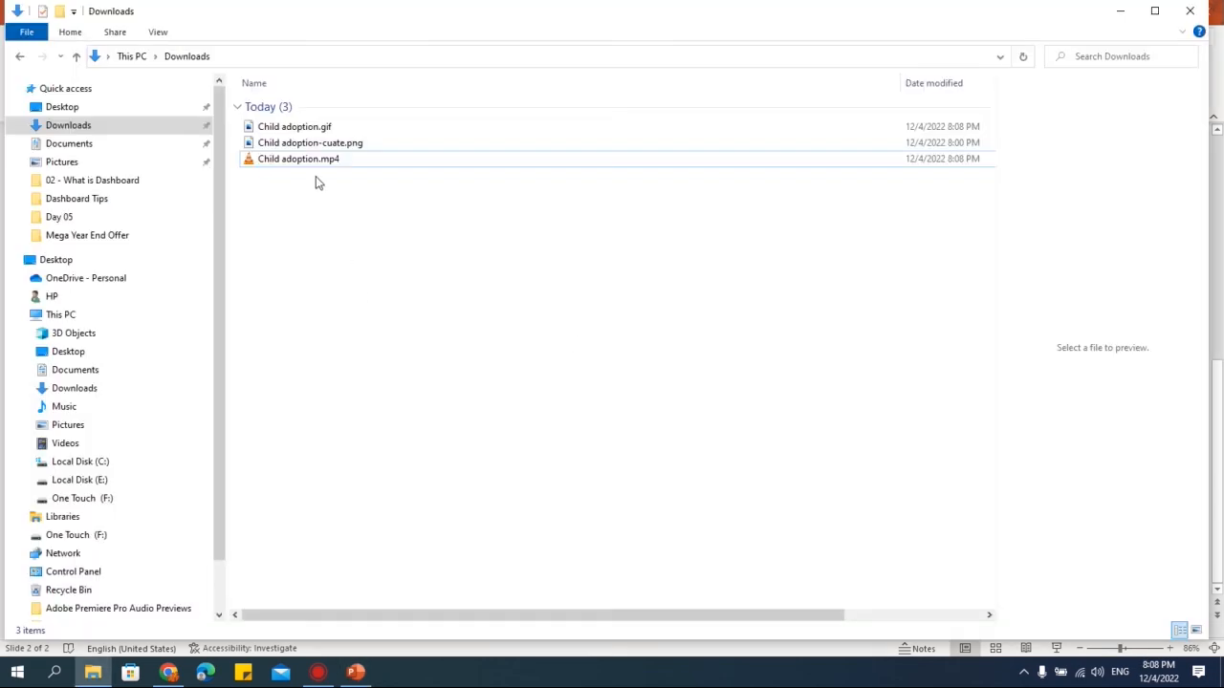